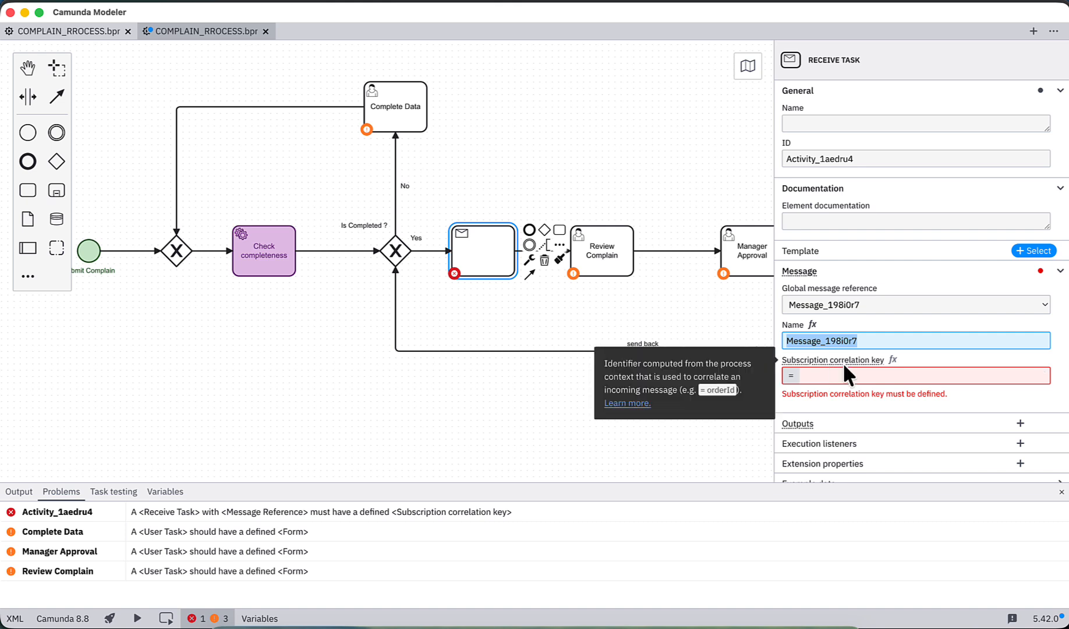
Step: Set the subscription correlation key of the receive task's message to complainId
left_click(844, 375)
type("co")
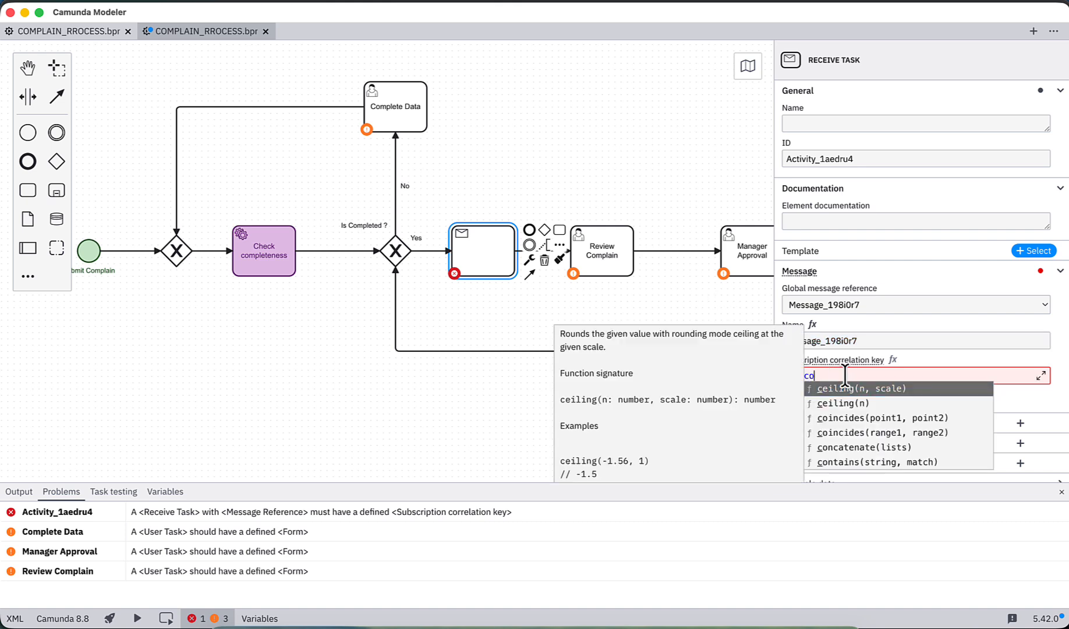
type("mplain")
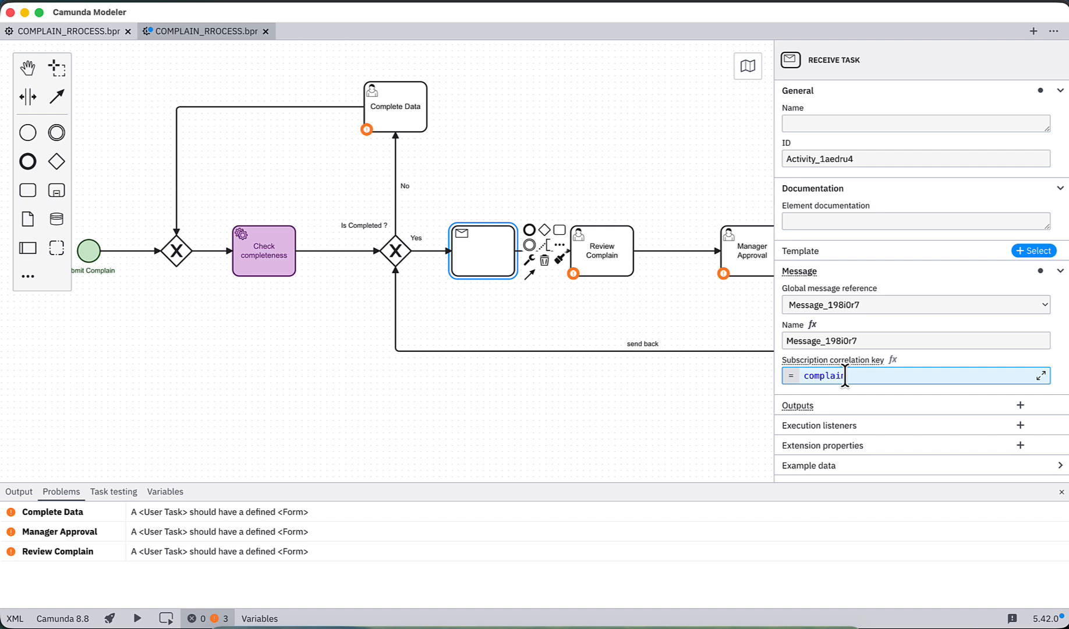
type("Id")
left_click_drag(860, 376, 792, 375)
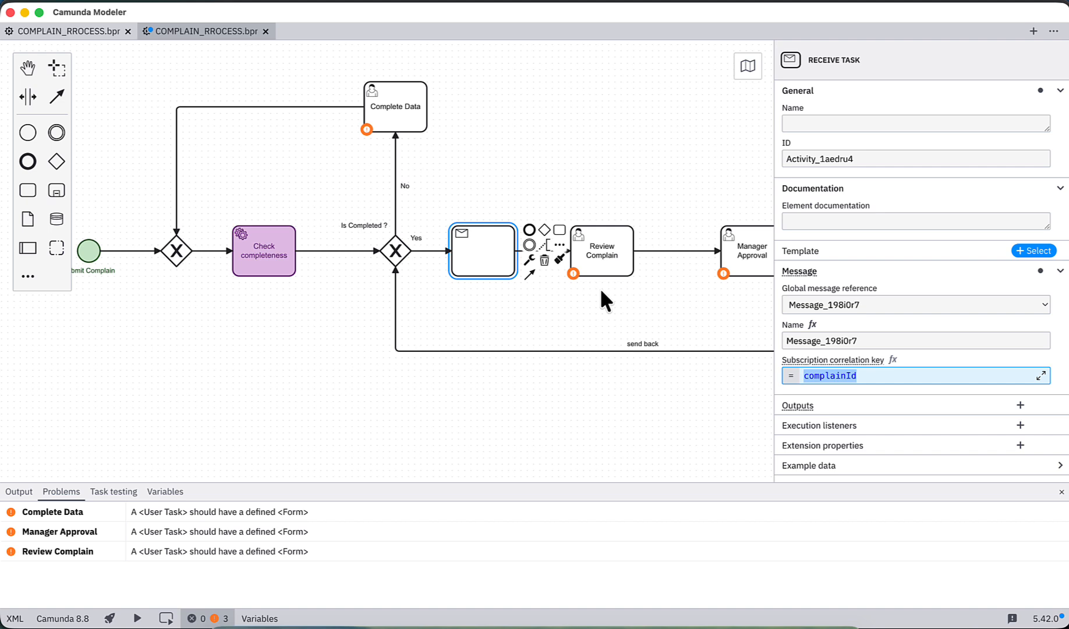
left_click(806, 376)
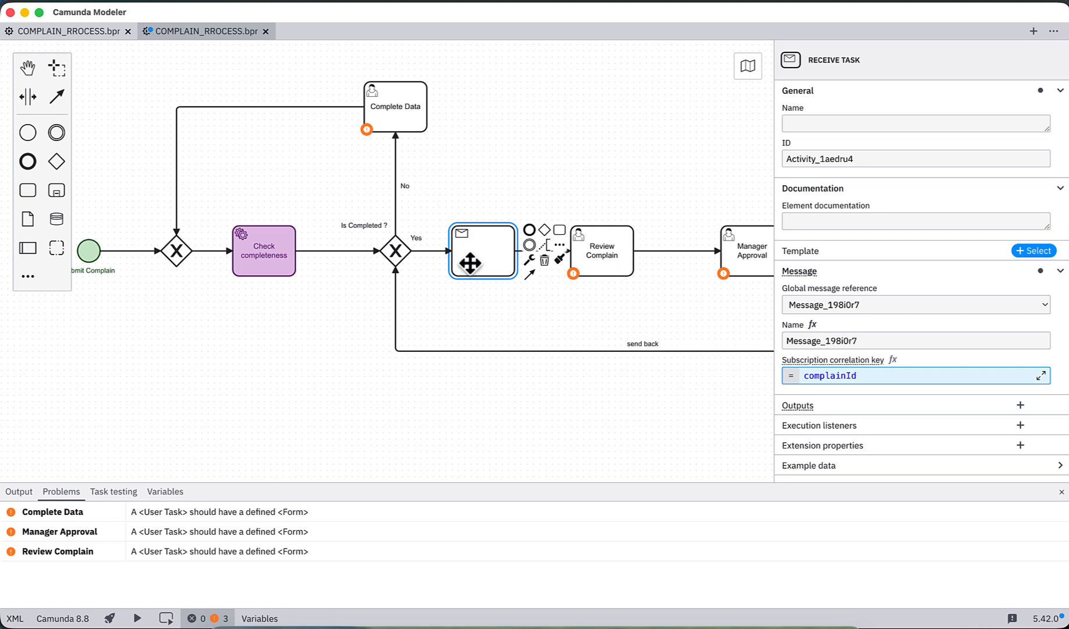
Step: Review the message name and subscription correlation key of the unnamed receive task
left_click(498, 197)
left_click(487, 251)
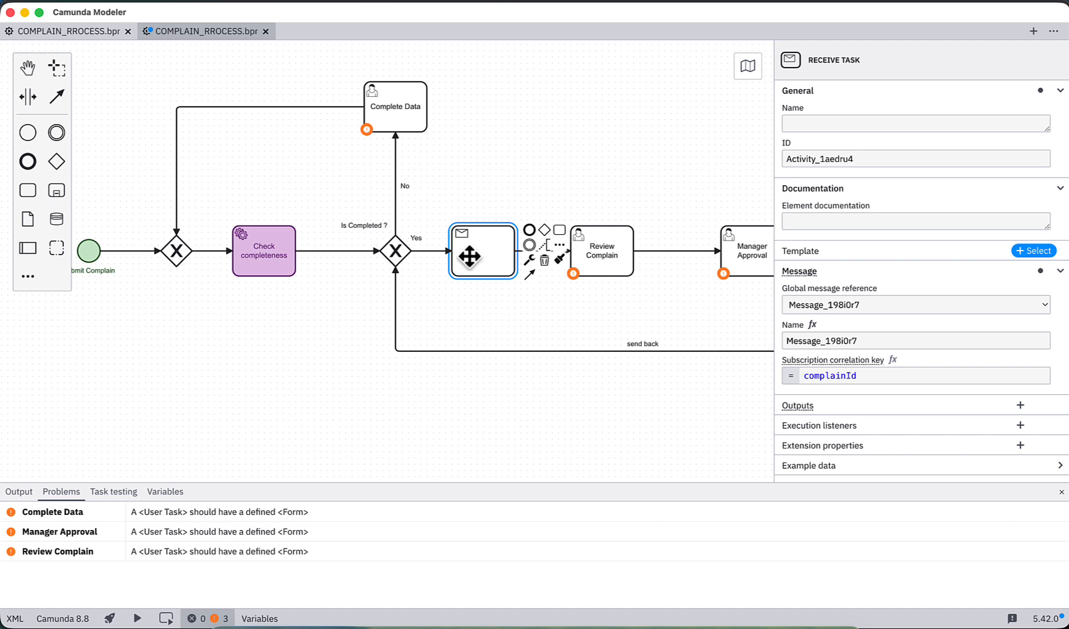
left_click_drag(870, 374, 763, 389)
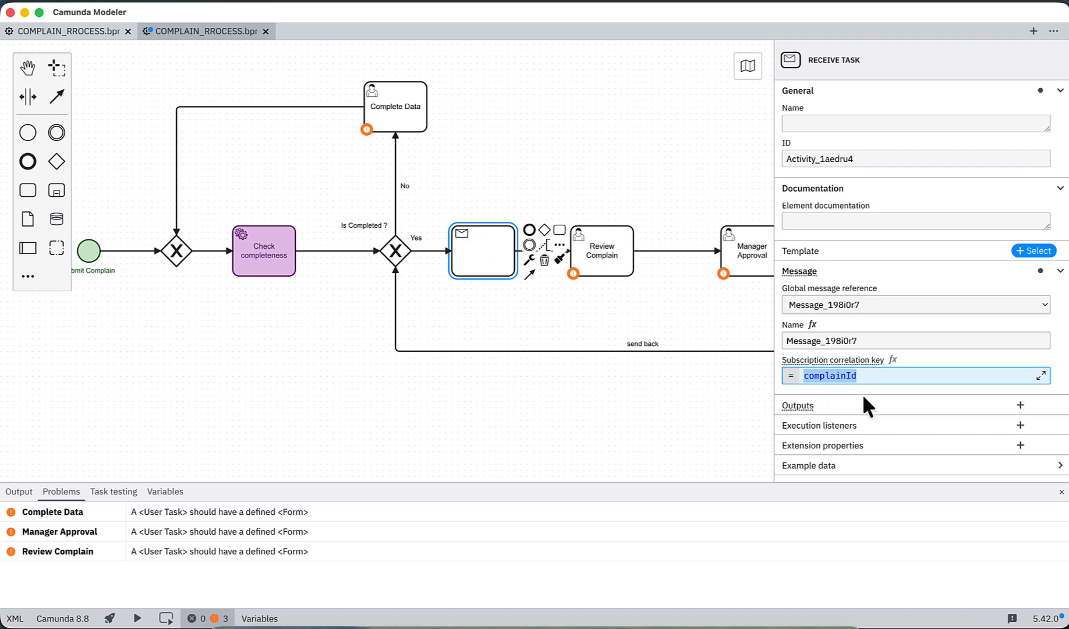
left_click_drag(868, 376, 792, 378)
left_click_drag(866, 341, 758, 338)
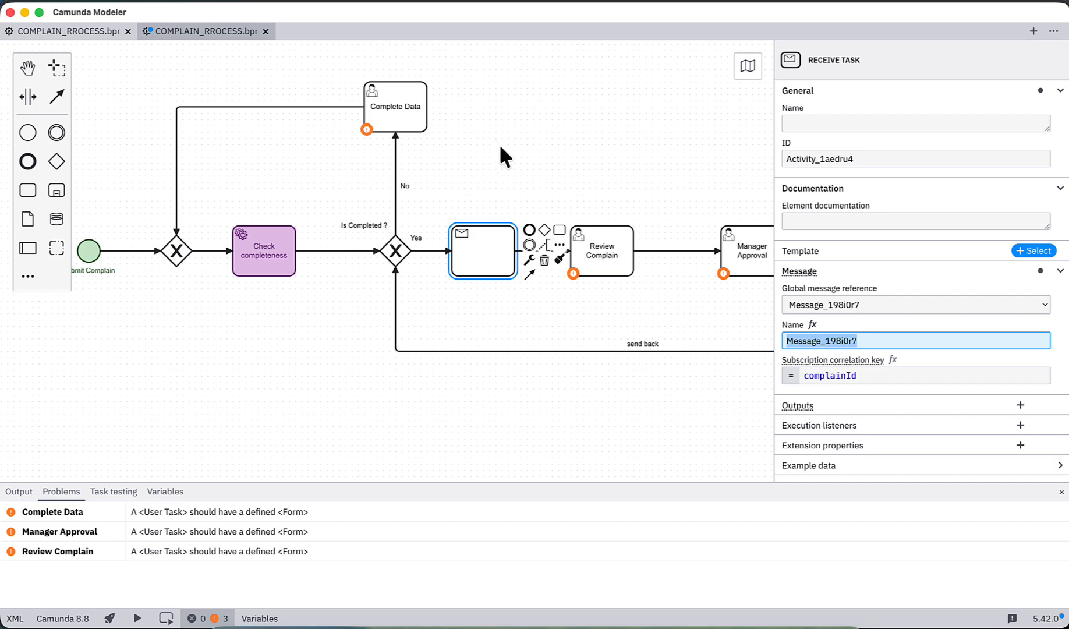
Step: Compare the job types of the Rejection Notification and Approval notification send tasks with the Check completeness service task
key("super+Tab")
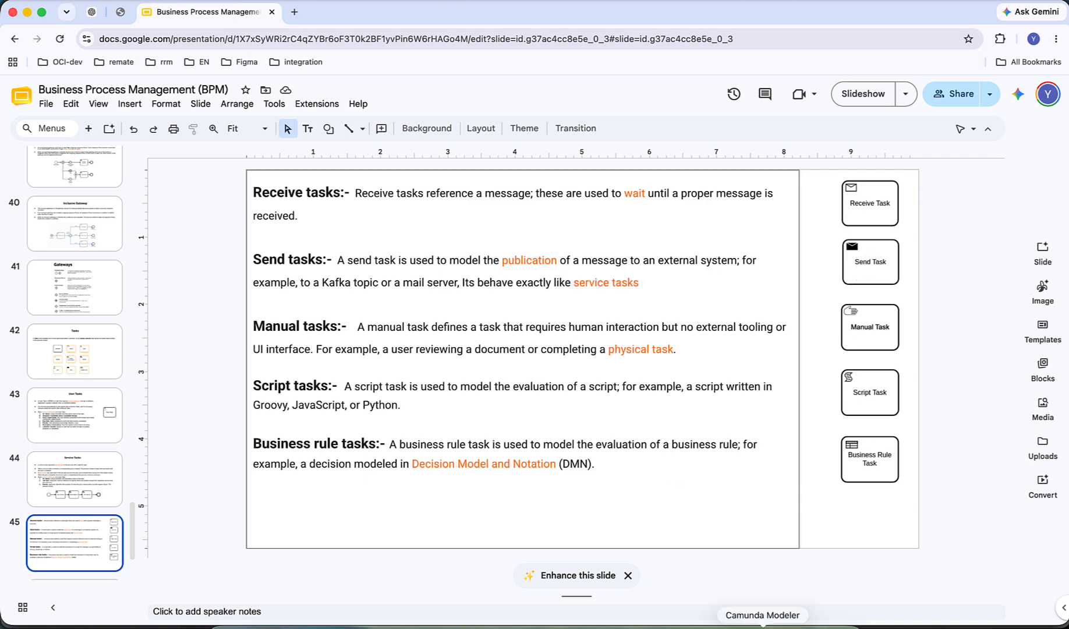
left_click(762, 625)
scroll(582, 300, "right", 5)
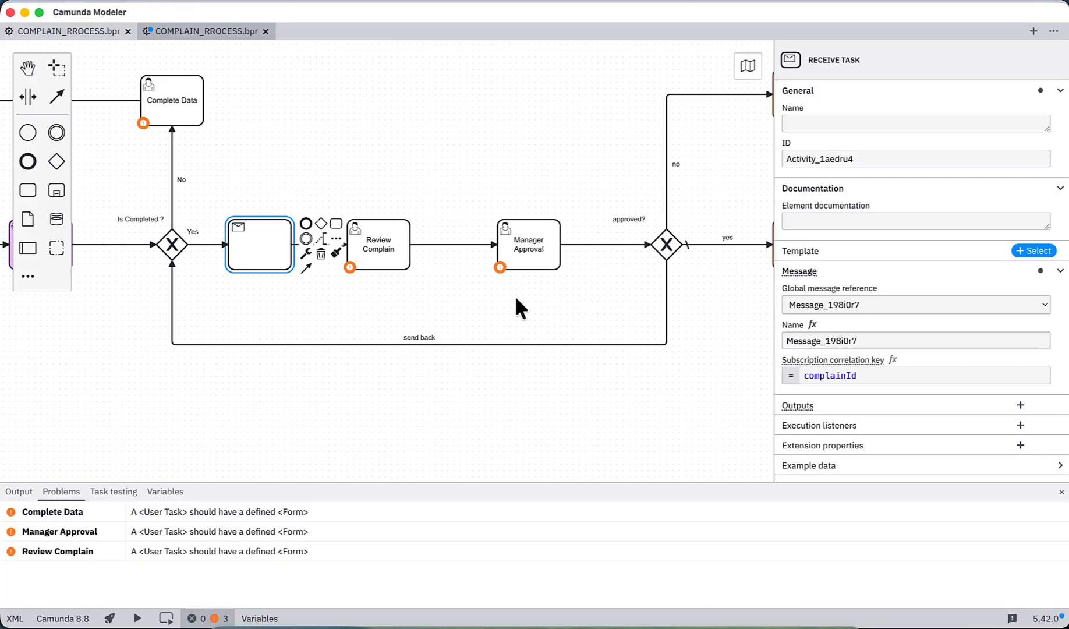
scroll(466, 303, "right", 4)
scroll(615, 315, "right", 1)
scroll(615, 315, "up", 1)
left_click(626, 113)
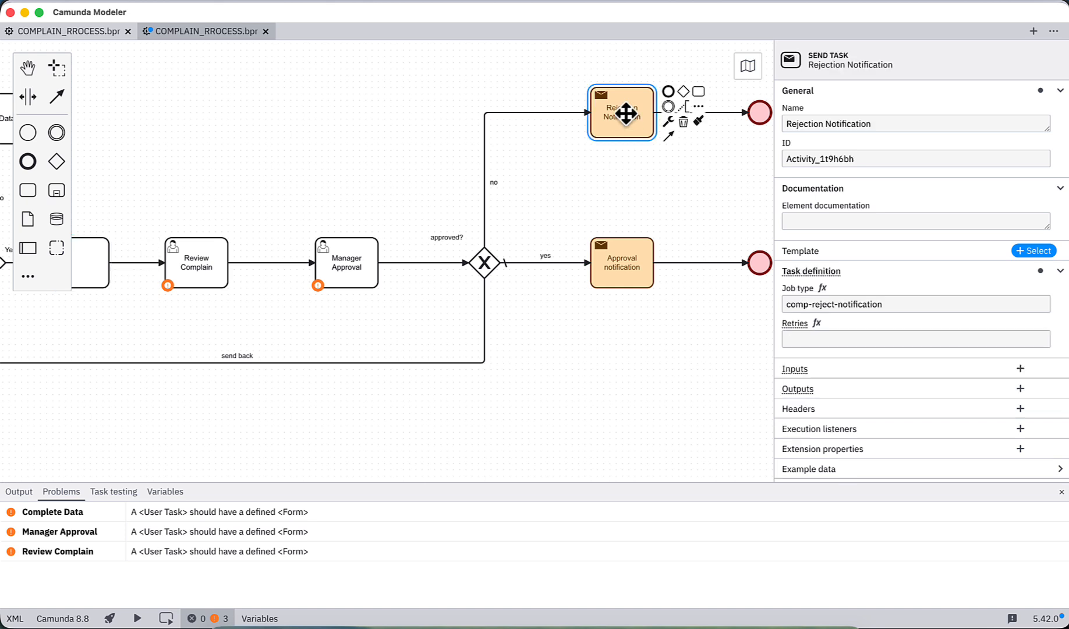
left_click(623, 263)
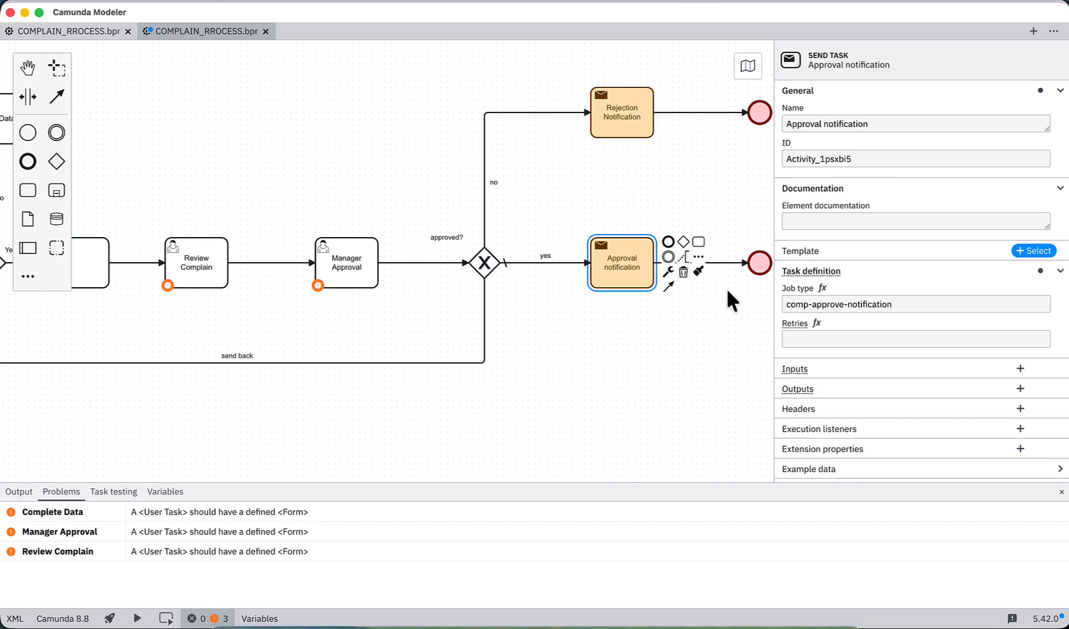
left_click_drag(909, 304, 768, 303)
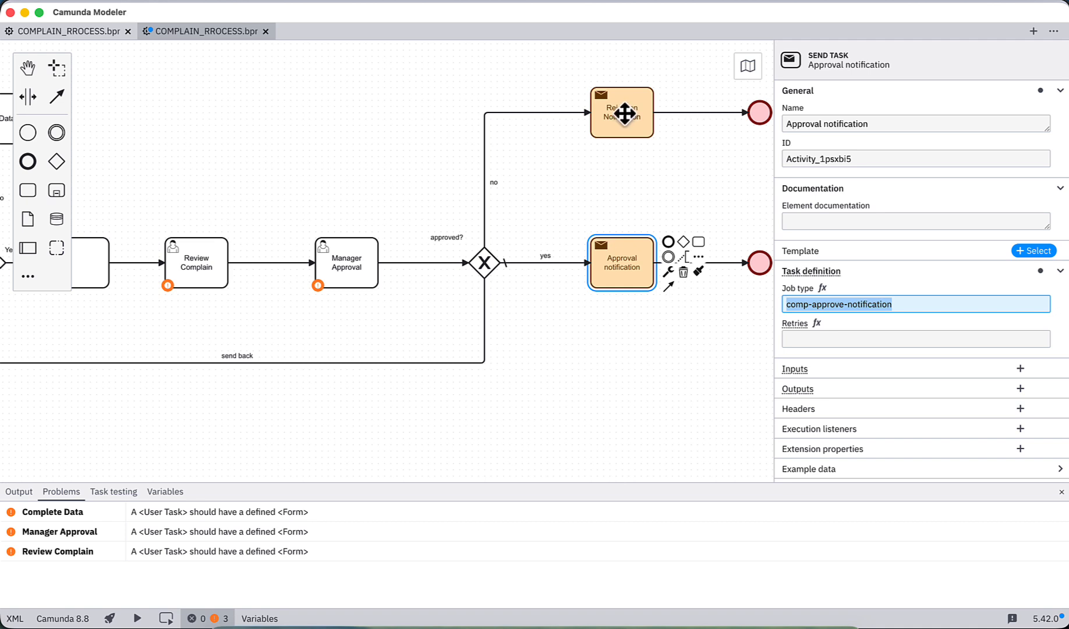
scroll(321, 150, "left", 10)
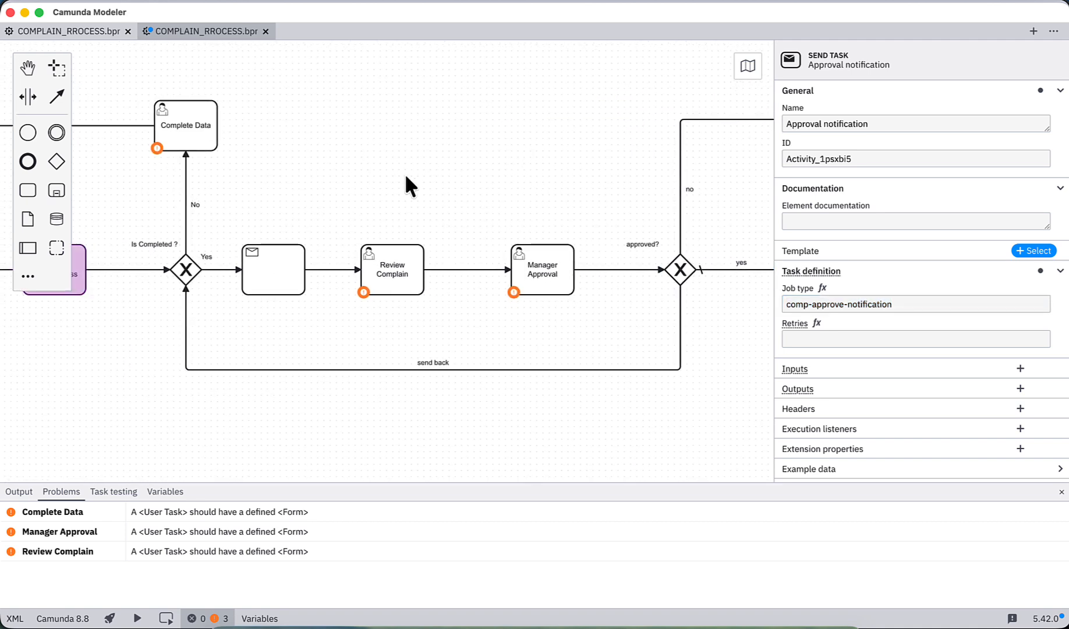
left_click(150, 269)
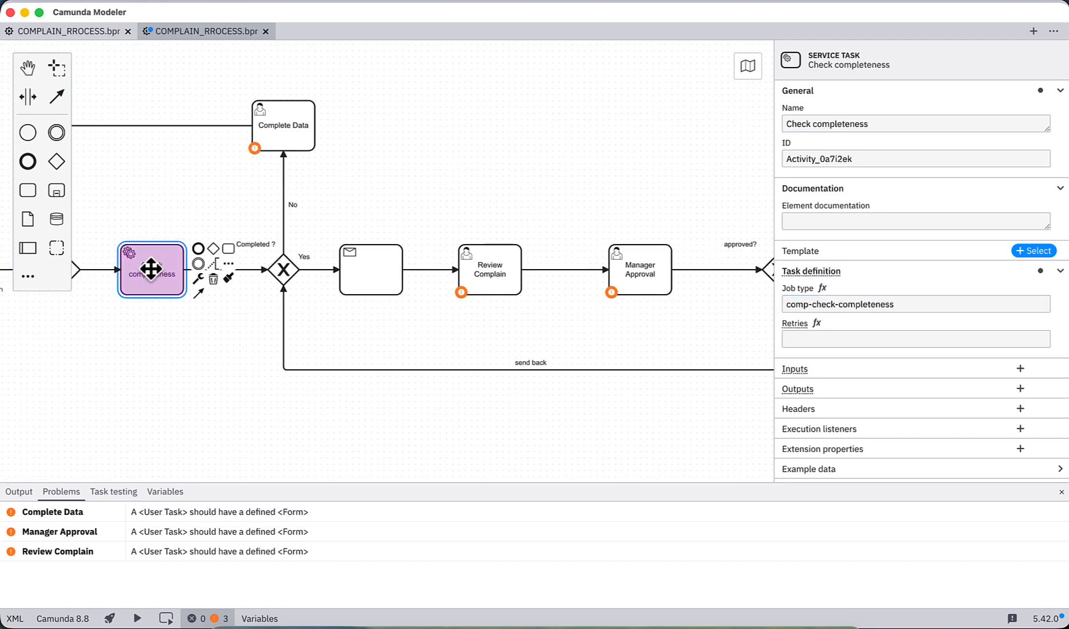
Step: Change the unnamed receive task between the "Is Completed ?" gateway and Review Complain into a manual task
key("super+Tab")
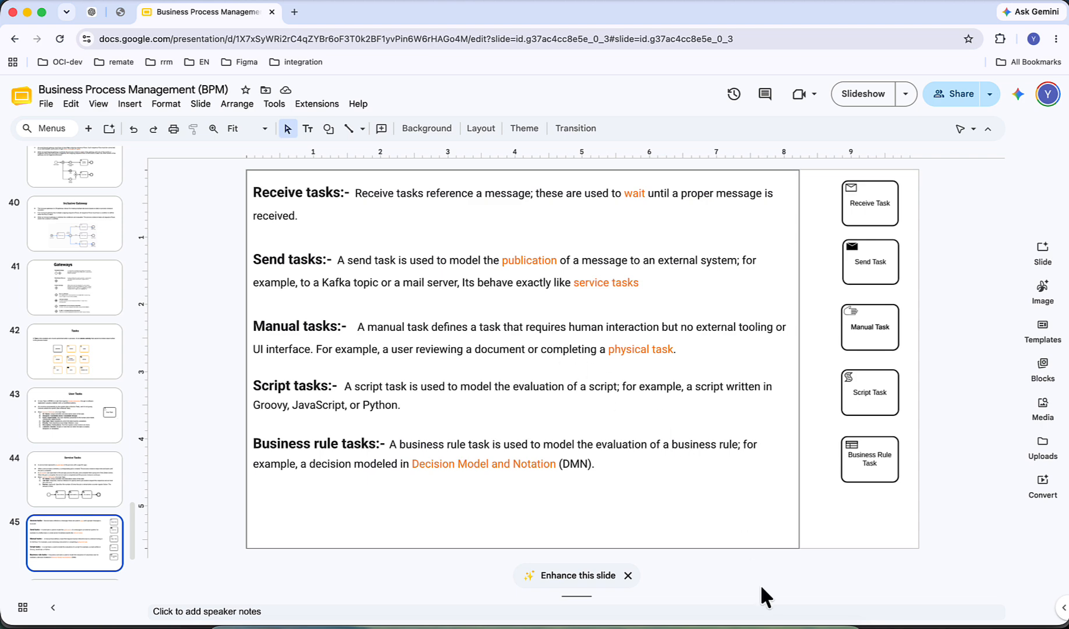
left_click(763, 624)
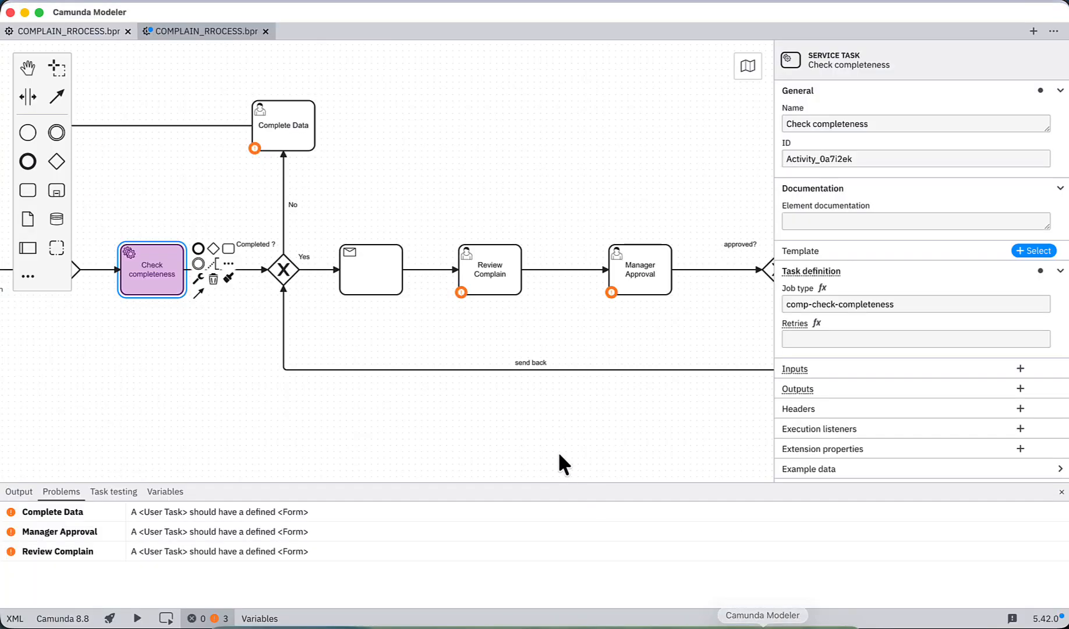
left_click(365, 265)
left_click(417, 278)
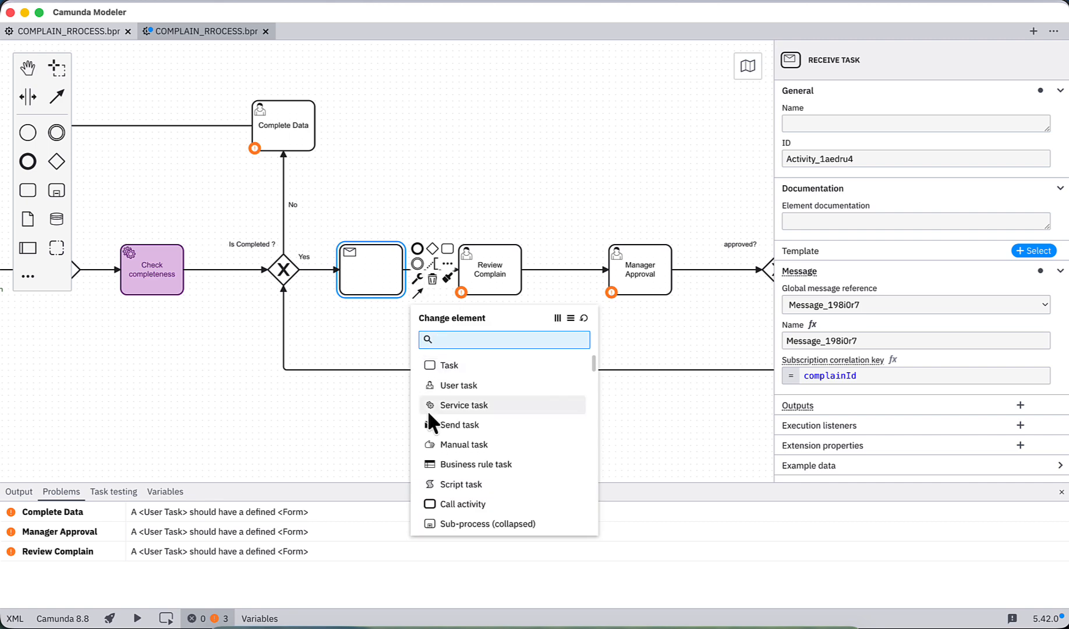
left_click(442, 443)
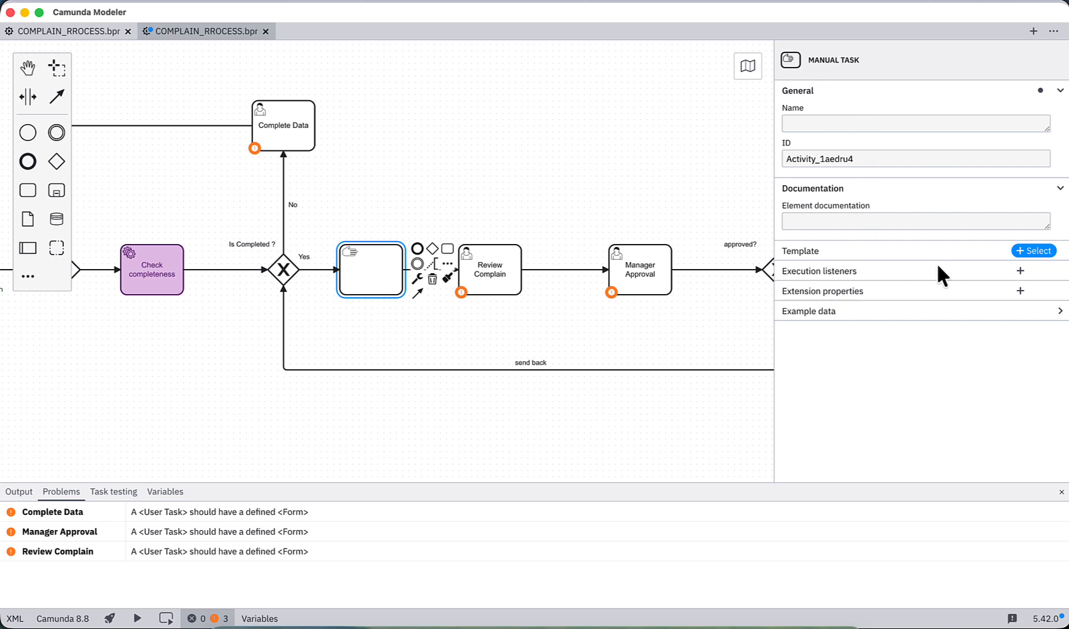
left_click(1020, 271)
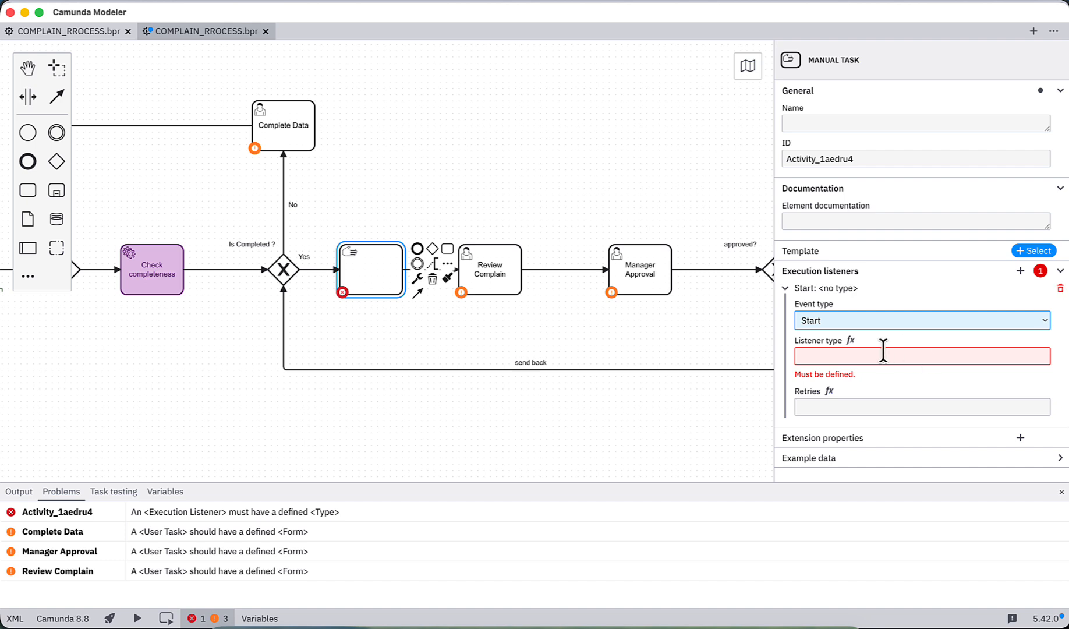
left_click(1060, 288)
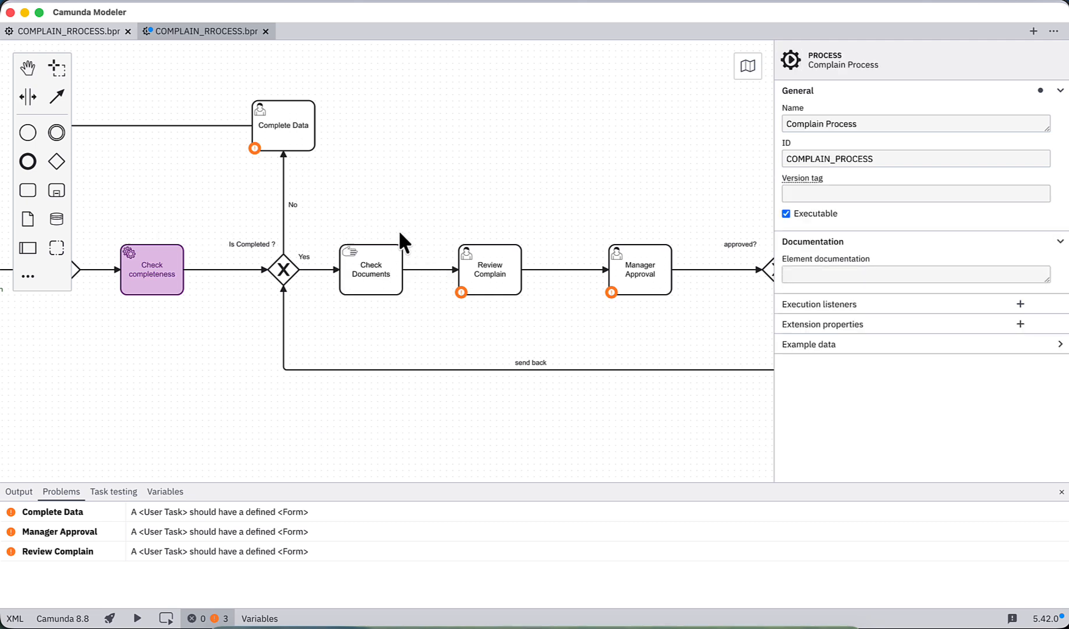
Step: Name the manual task Check Documents and save the diagram
double_click(366, 279)
left_click(489, 269)
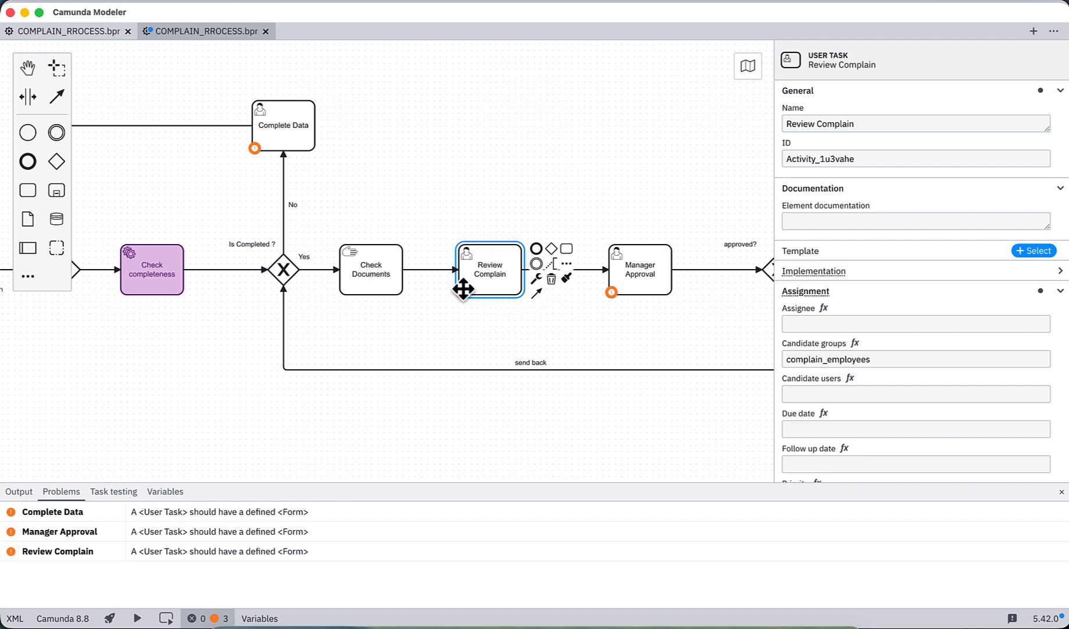
left_click(382, 277)
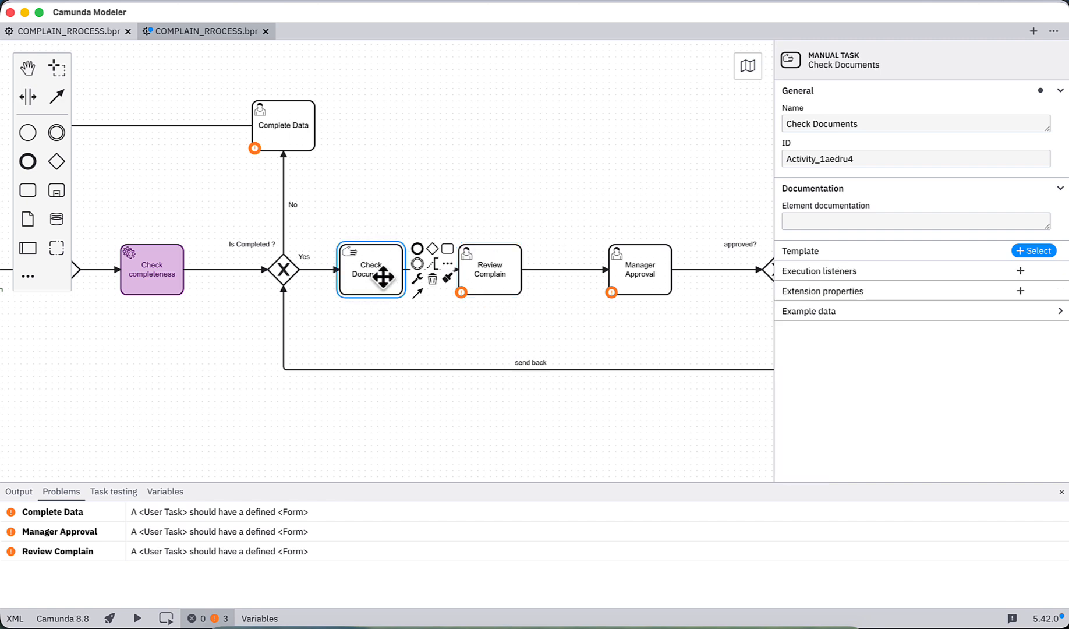
key("super+s")
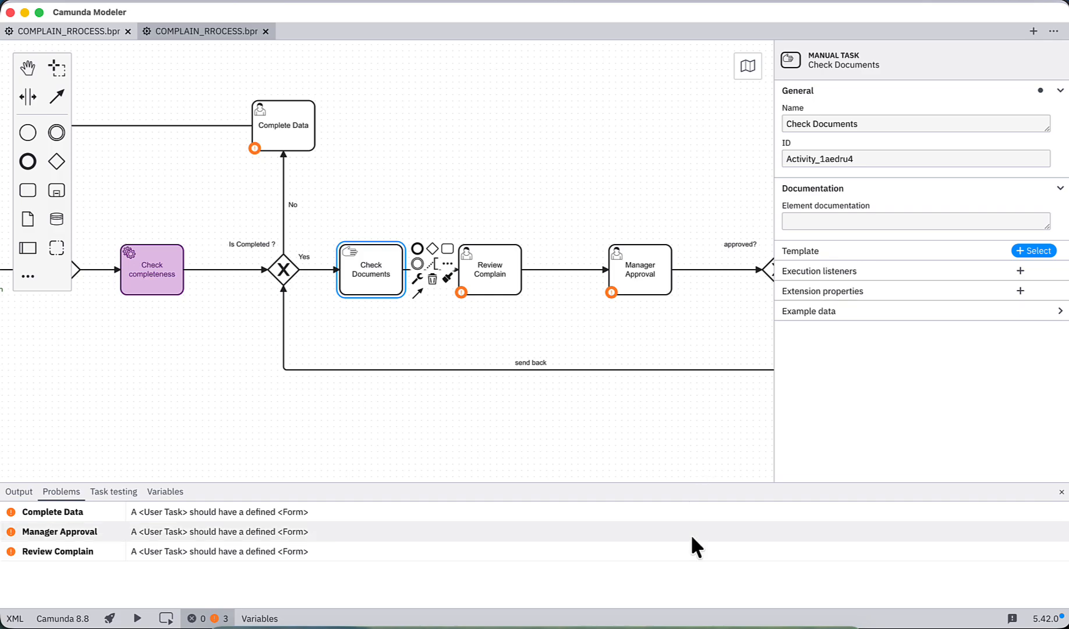
Step: Switch to IntelliJ IDEA and examine the COMPLAIN_PROCESS deployment and worker start-up lines in the debug console
left_click(696, 625)
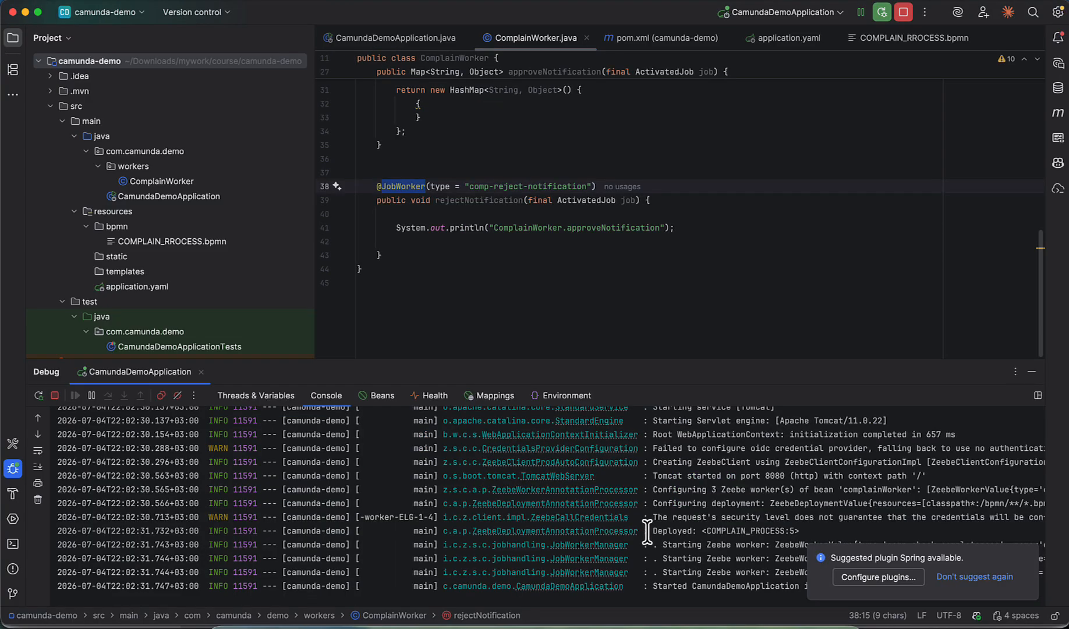
left_click_drag(647, 531, 801, 530)
left_click(1031, 553)
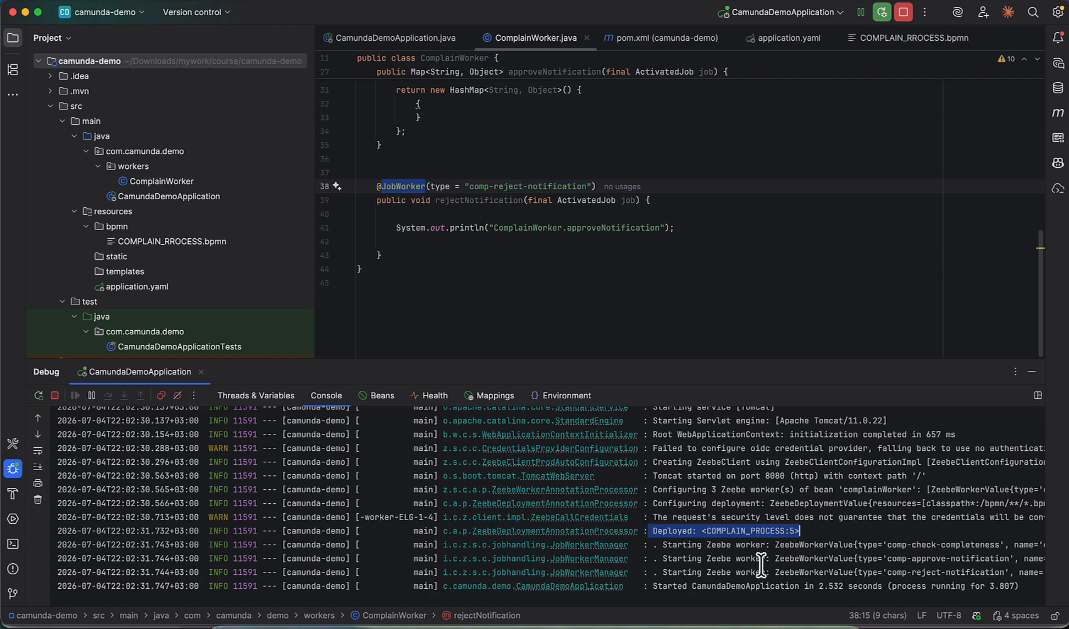
Step: Switch to Docker Desktop and open the web pages of the operate container on port 8081 and tasklist container on port 8082
left_click(796, 625)
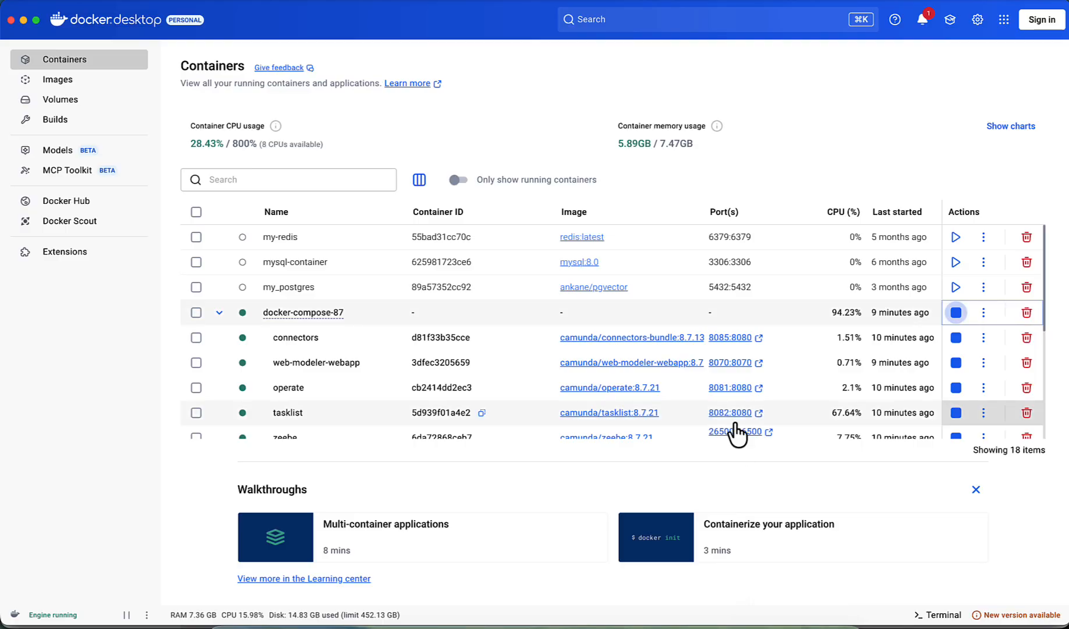
scroll(734, 431, "down", 5)
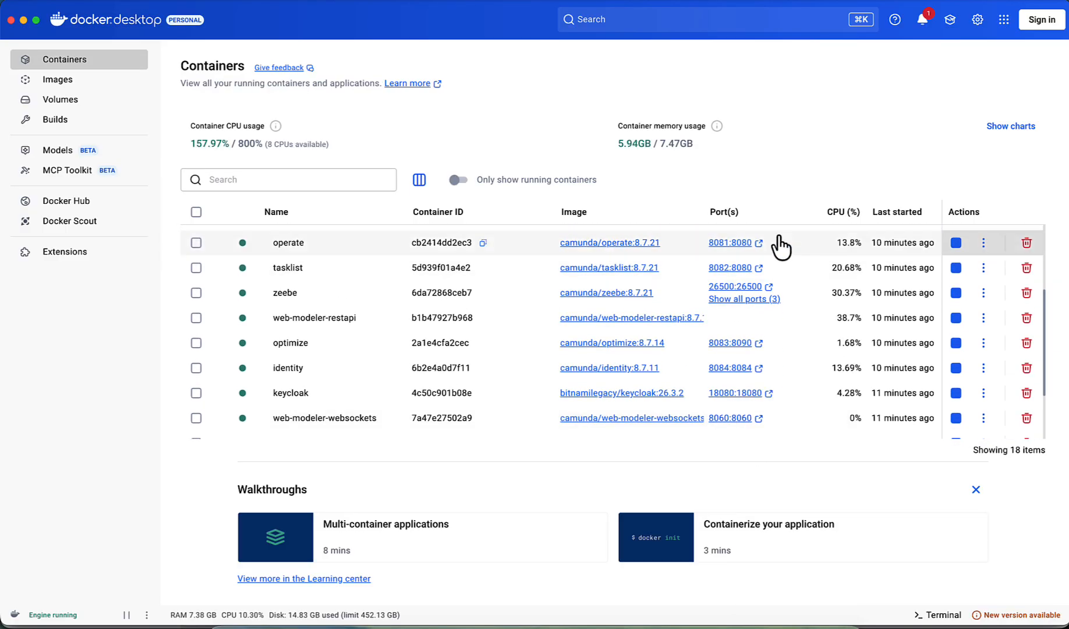
left_click(732, 242)
key("super+Tab")
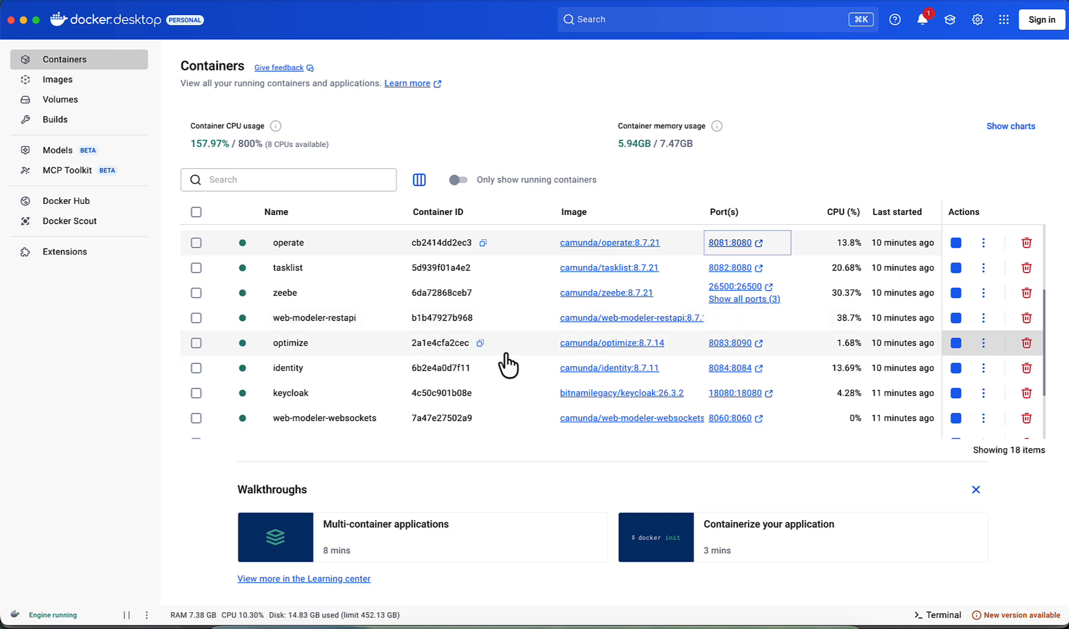
left_click(730, 268)
Step: Log in to Tasklist with the saved username and password, dismissing the browser's saved-passwords notice
left_click(537, 305)
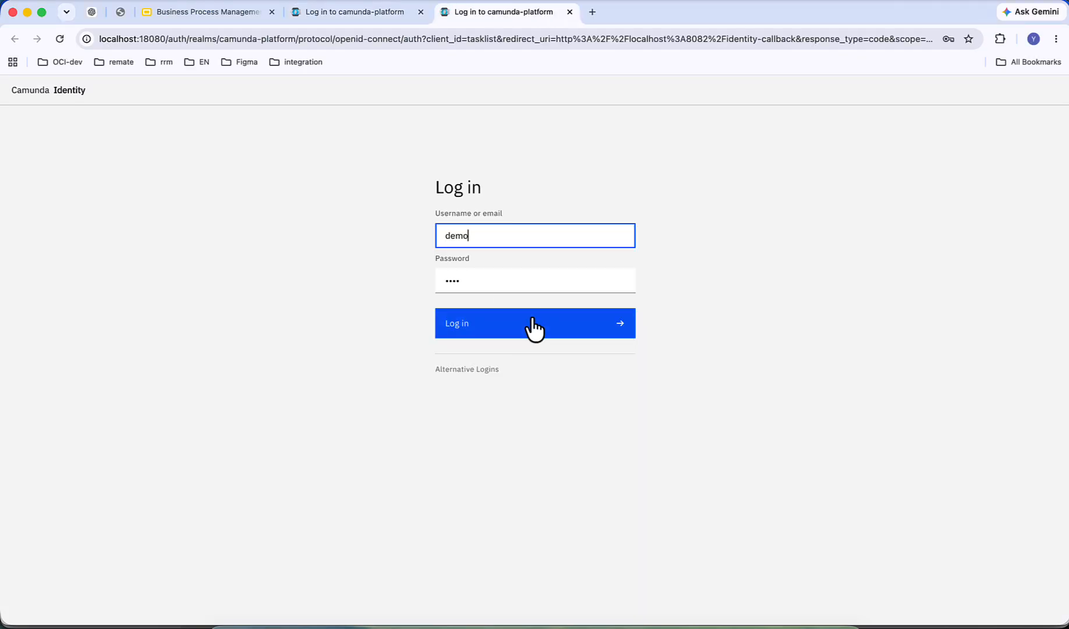
left_click(525, 324)
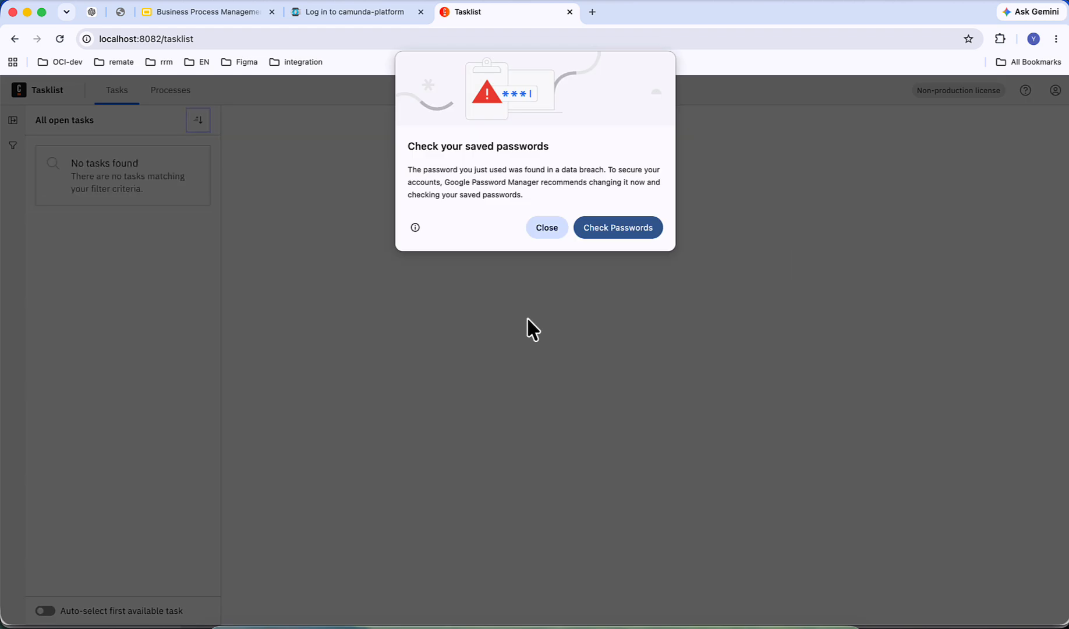
left_click(541, 228)
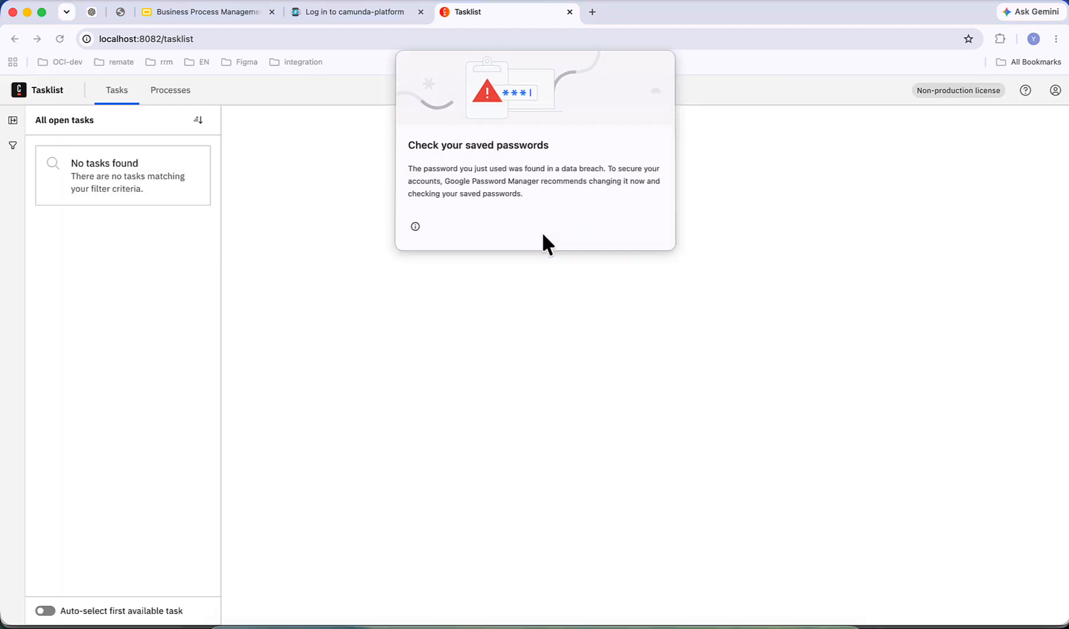
Step: Start a Complain Process instance from Tasklist's process list and view its Review Complain task
left_click(167, 93)
left_click(123, 328)
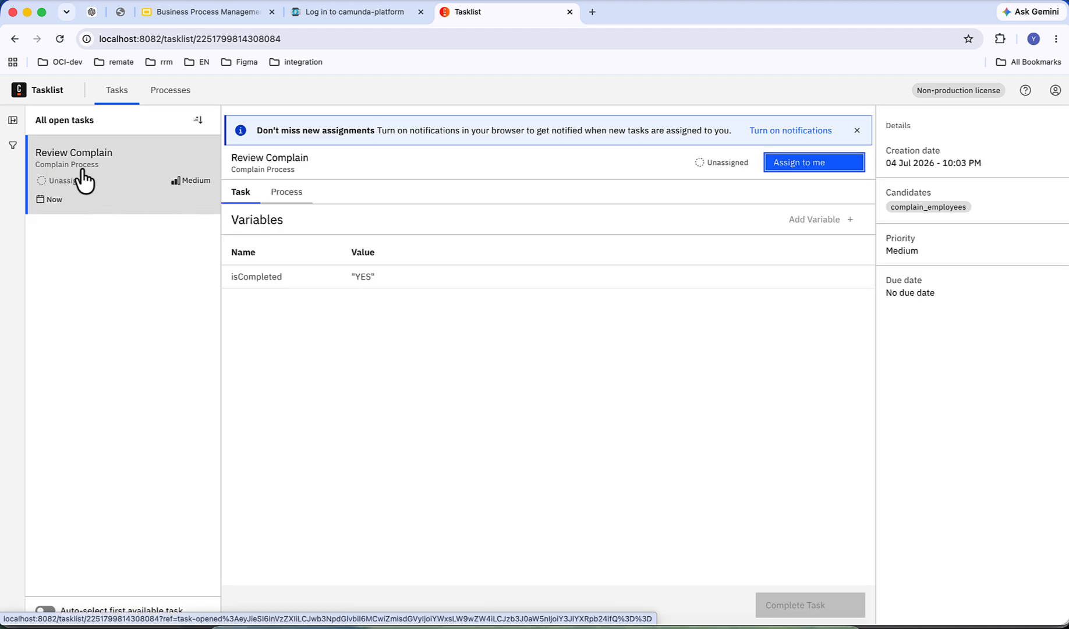
Step: Log in to Operate with the prefilled username and password, dismissing the browser's saved-passwords notice
left_click(341, 11)
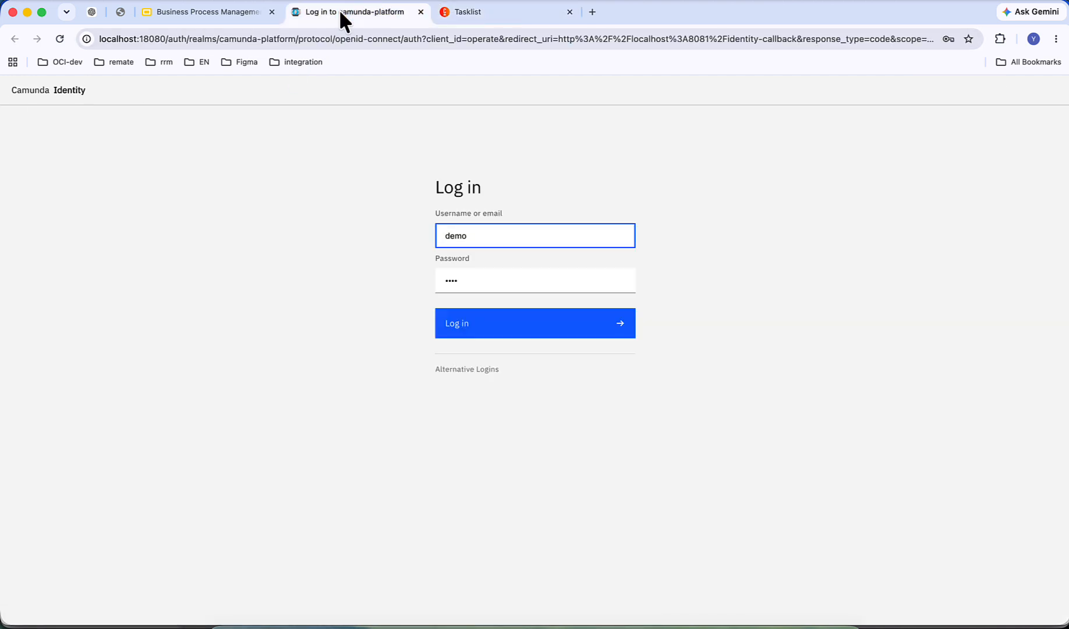
left_click(465, 335)
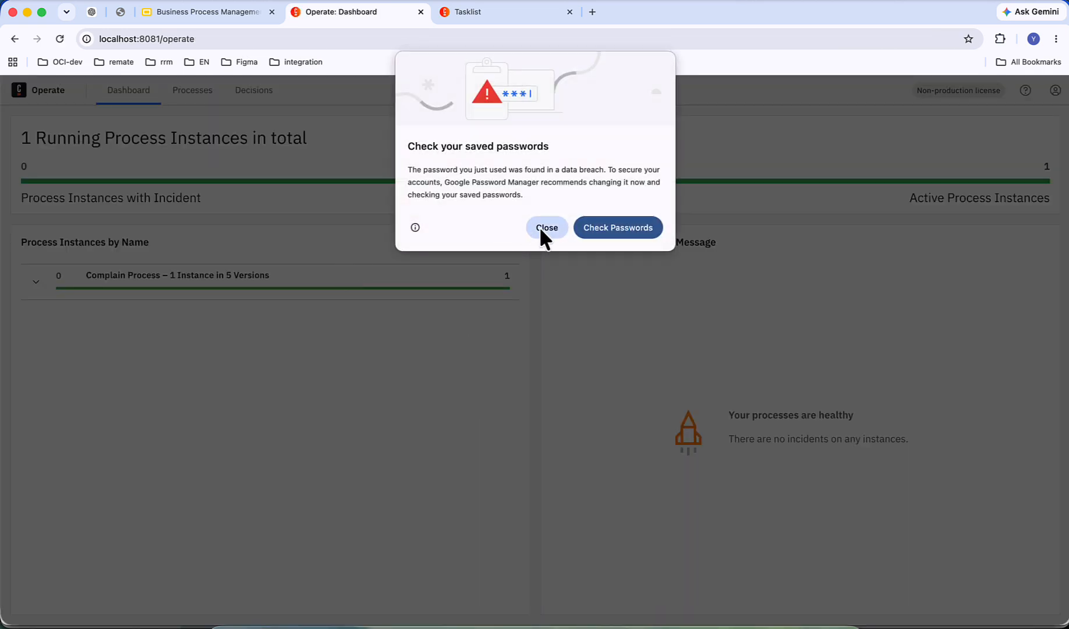
left_click(540, 228)
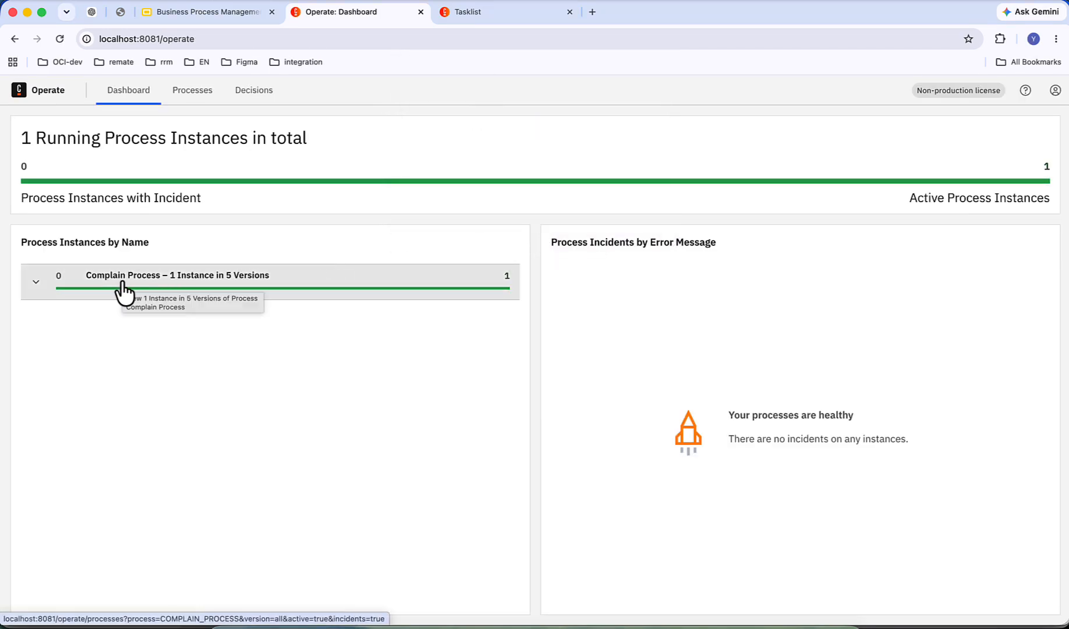
Step: Open the active Complain Process instance in Operate to examine its path, and return to the Business Process Management slides
left_click(234, 278)
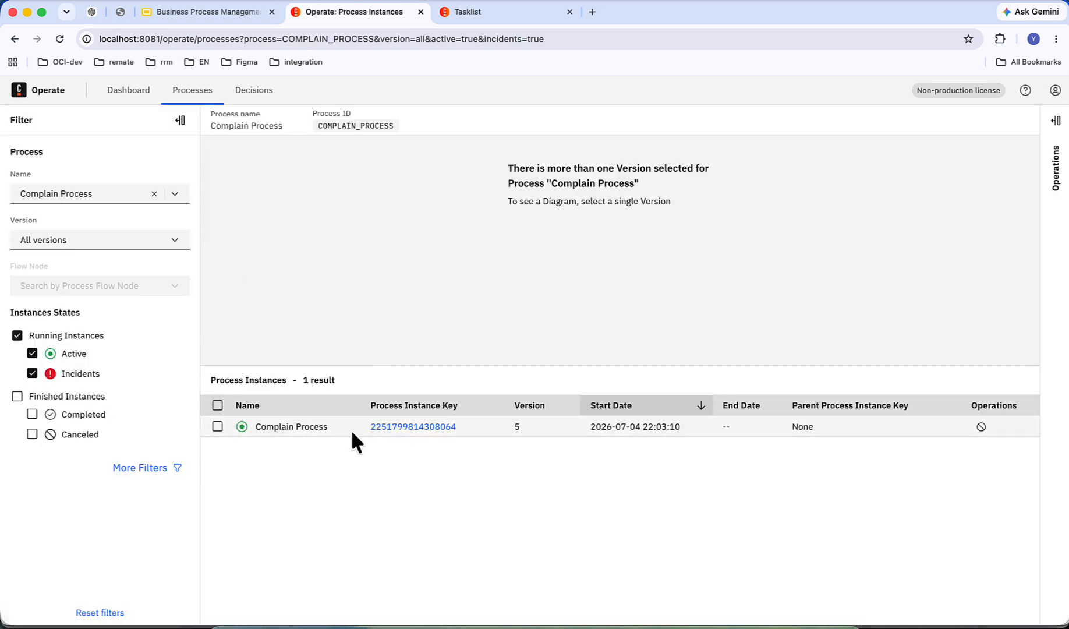
left_click(381, 427)
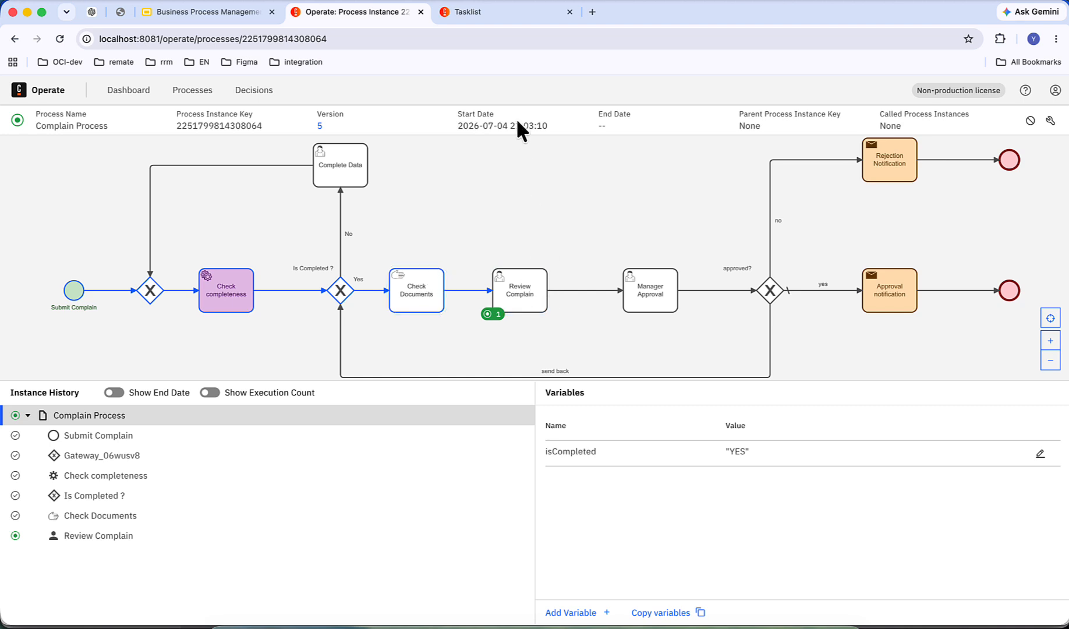
left_click(231, 11)
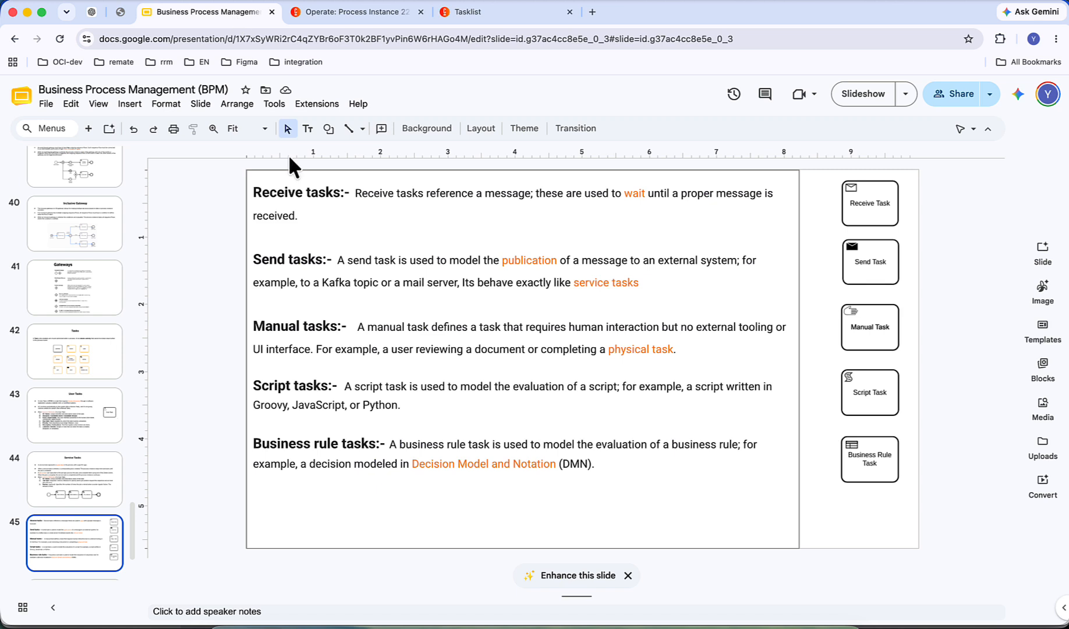
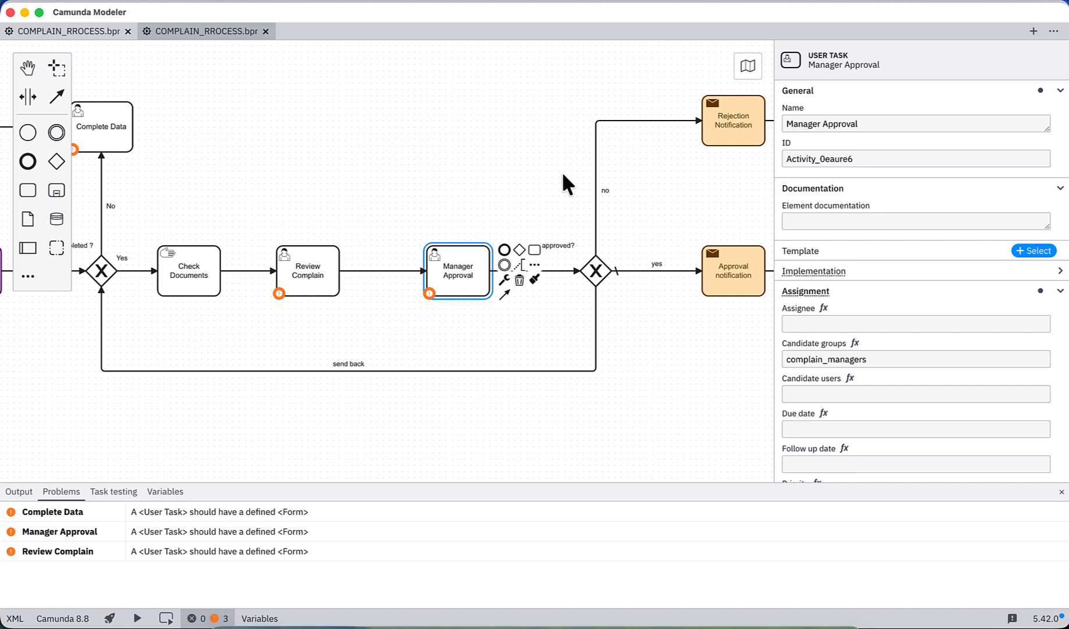
Step: Make horizontal space after the Manager Approval task by shifting the approved? gateway and everything beyond it away from the task
left_click(735, 121)
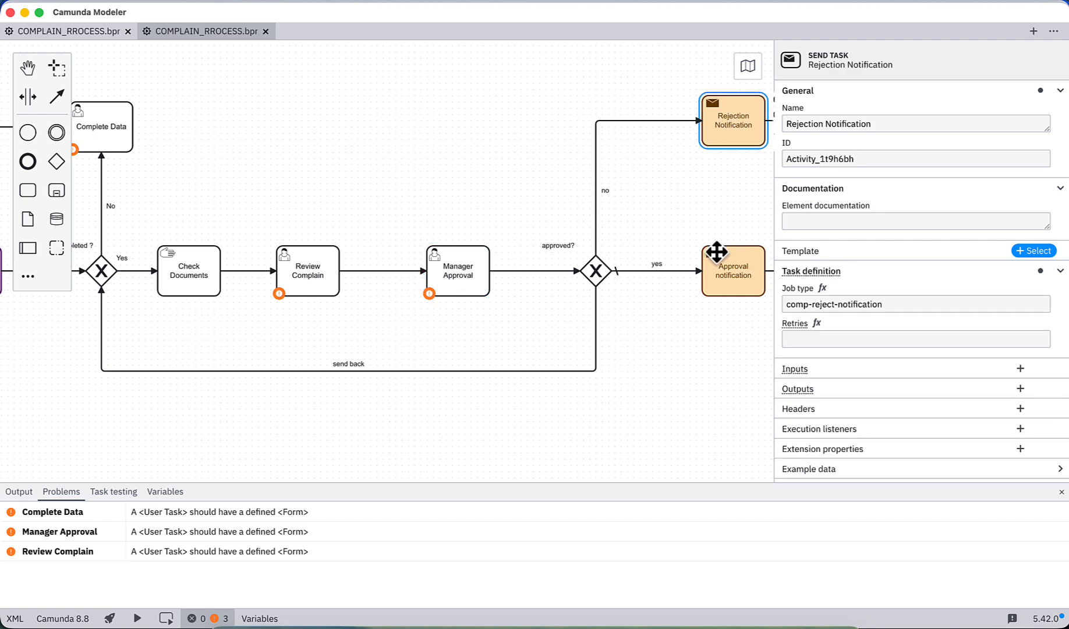
left_click(27, 97)
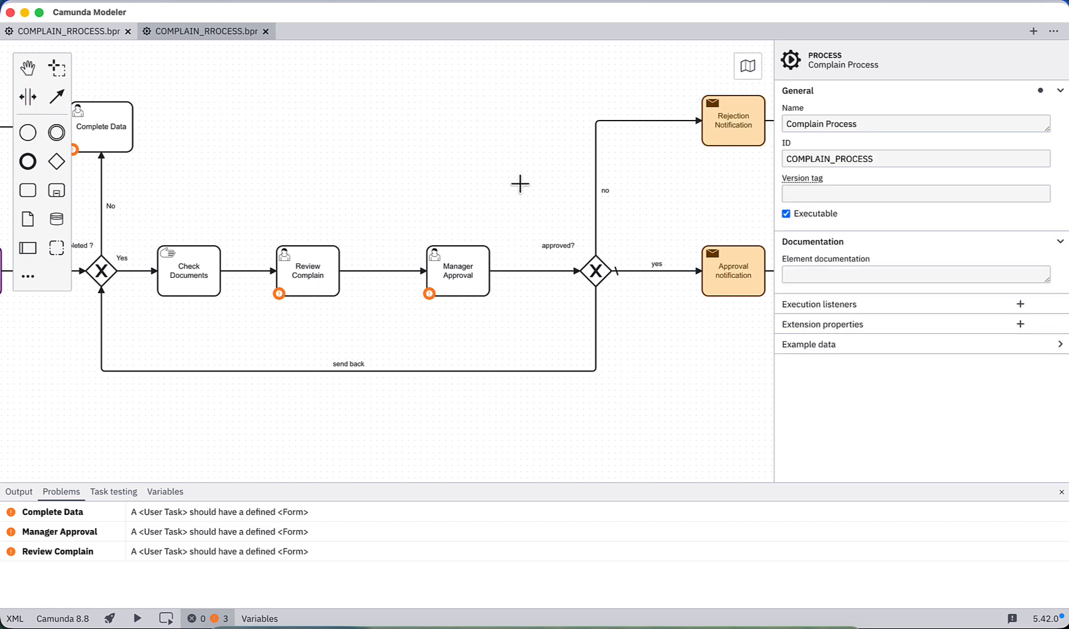
left_click_drag(520, 184, 620, 184)
left_click_drag(504, 160, 511, 160)
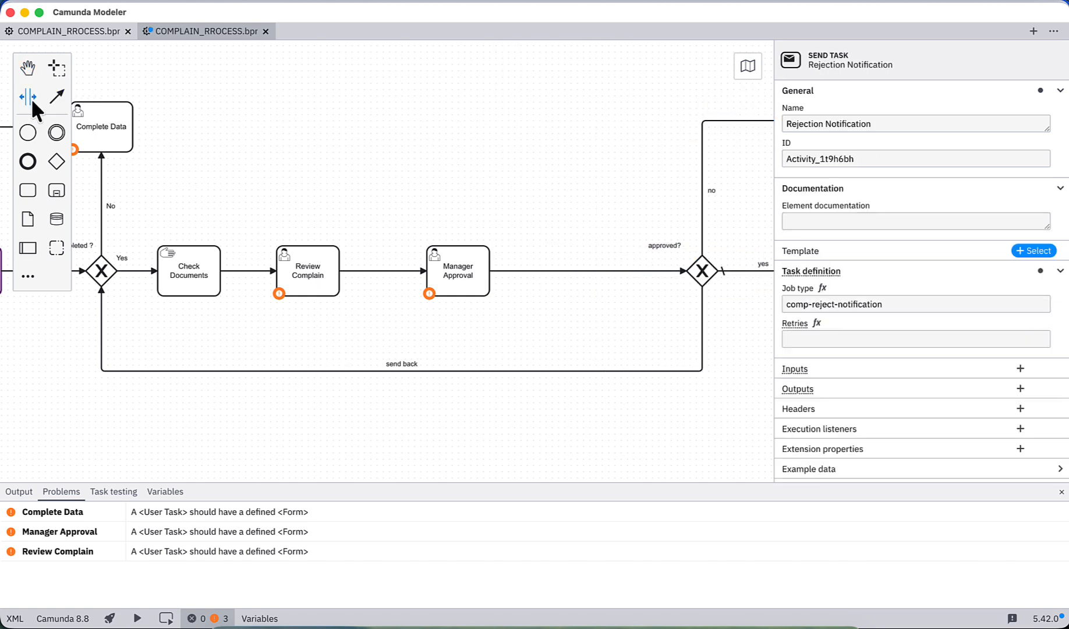
Step: Insert a task on the flow between Manager Approval and the approved? gateway and change it to a script task
left_click(32, 192)
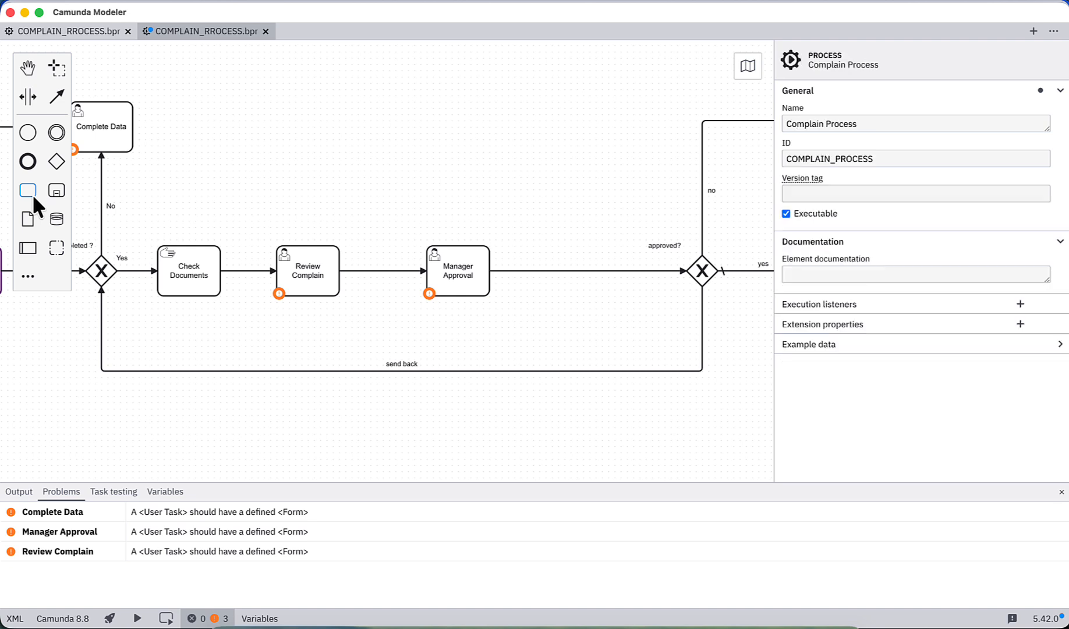
left_click(583, 270)
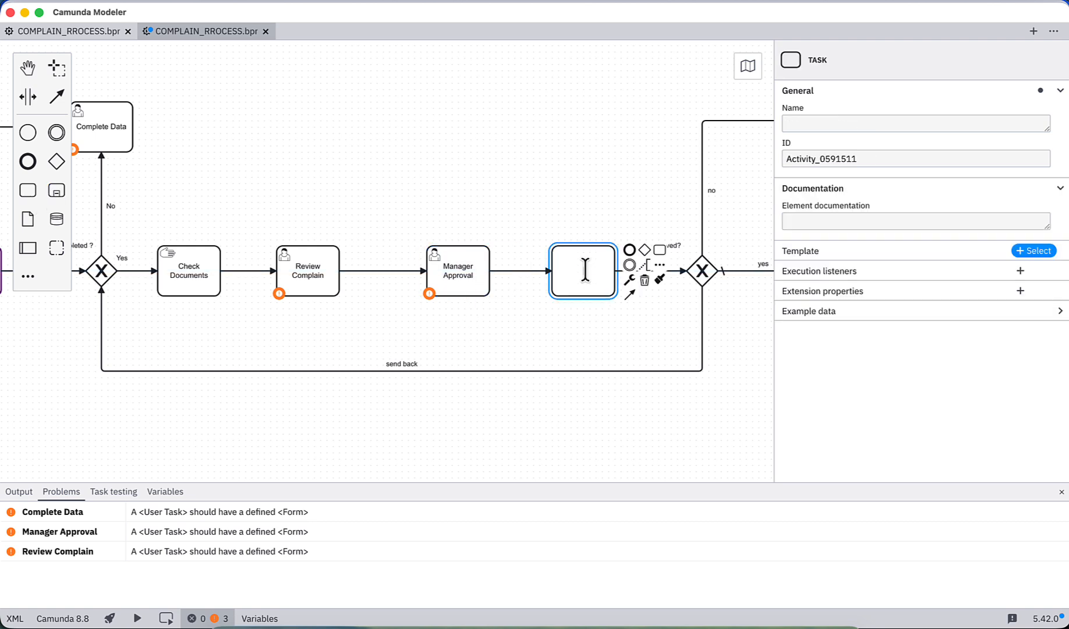
left_click(629, 280)
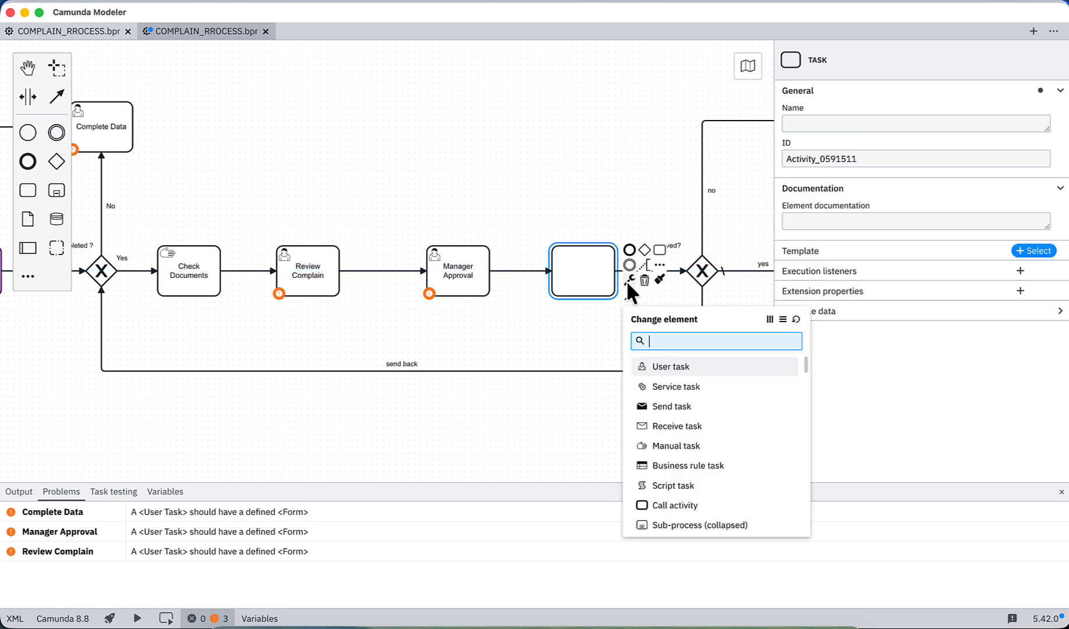
left_click(661, 486)
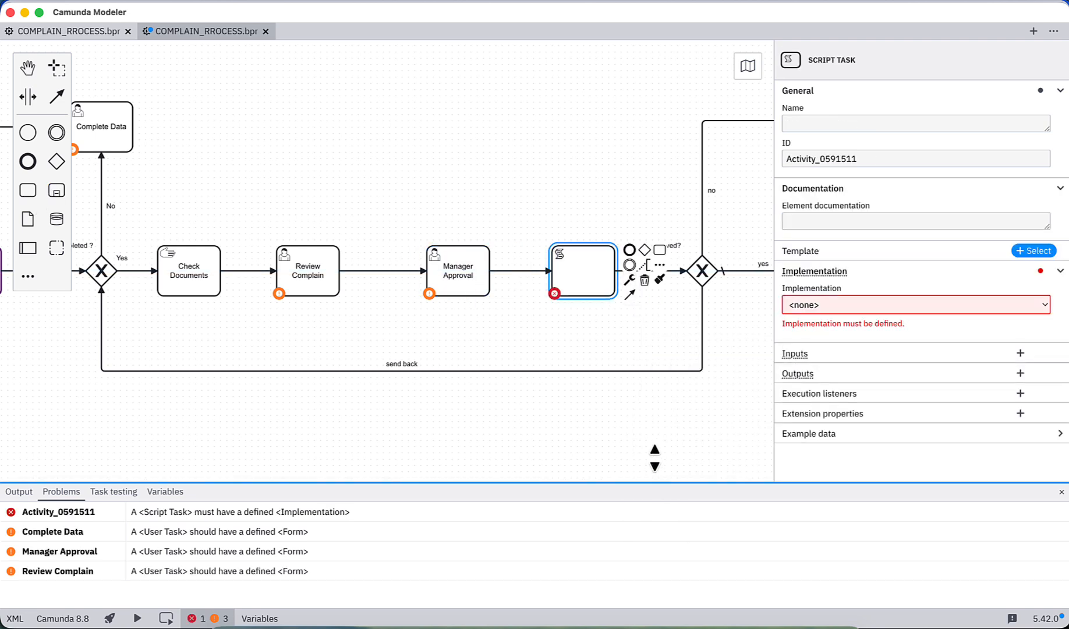
Step: Name the new script task Check Approval and look over its general properties
double_click(594, 279)
type("Check Approval")
key("Return")
left_click(860, 123)
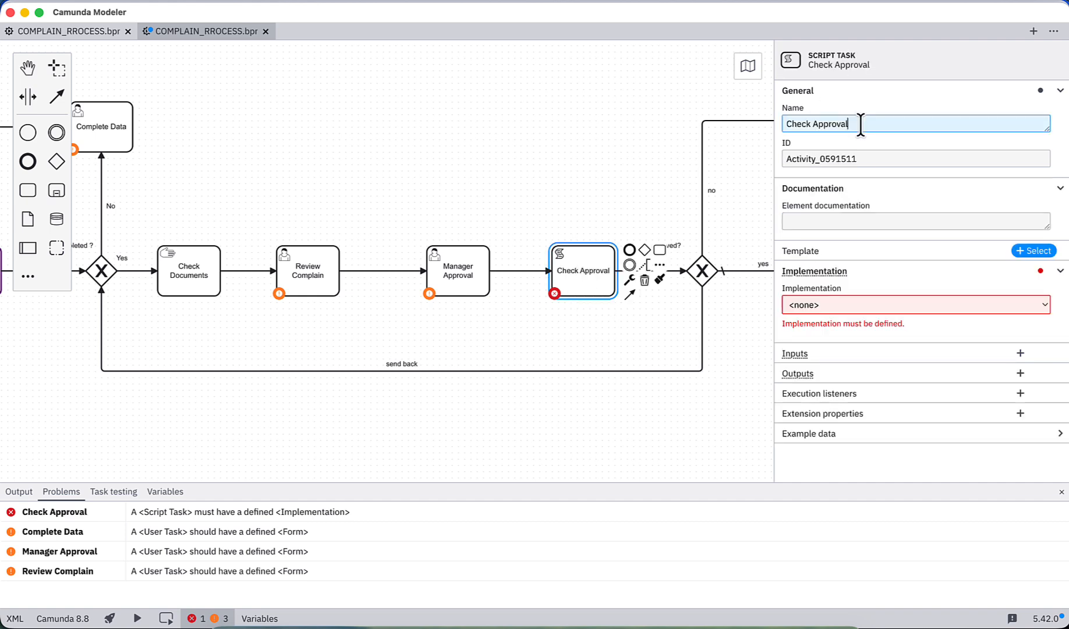
double_click(874, 157)
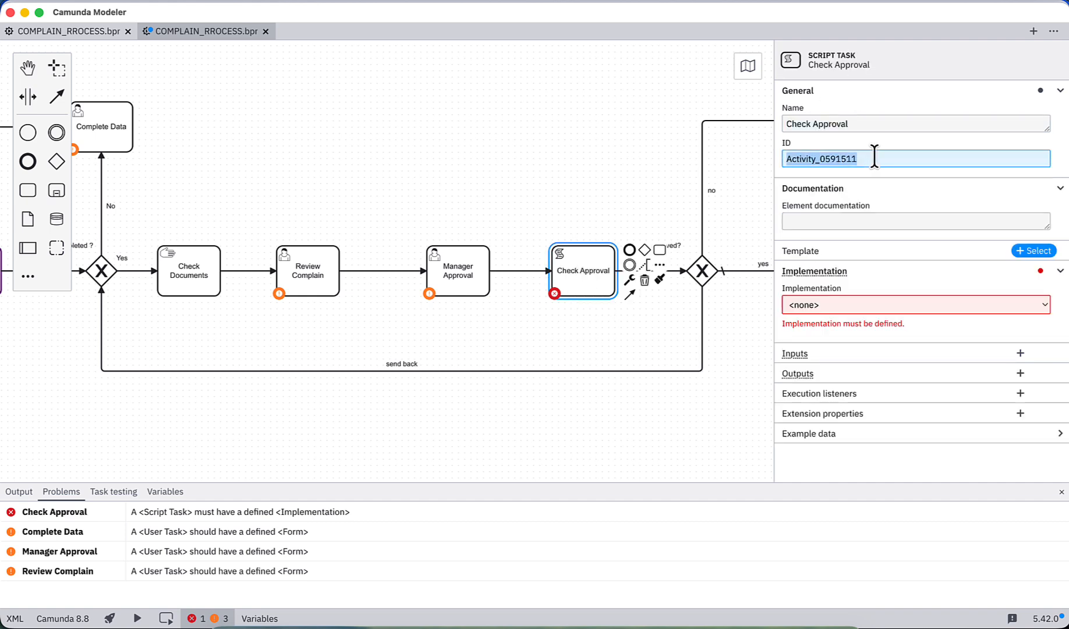
left_click(849, 222)
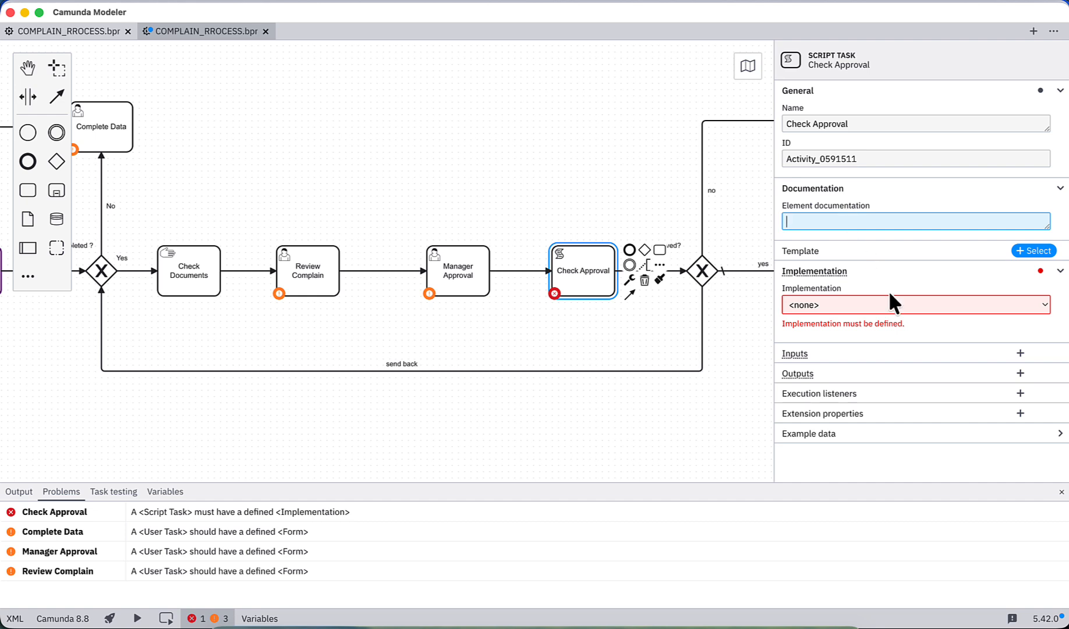
Step: Set the Check Approval task's implementation to Job worker and view its job type setting
left_click(977, 316)
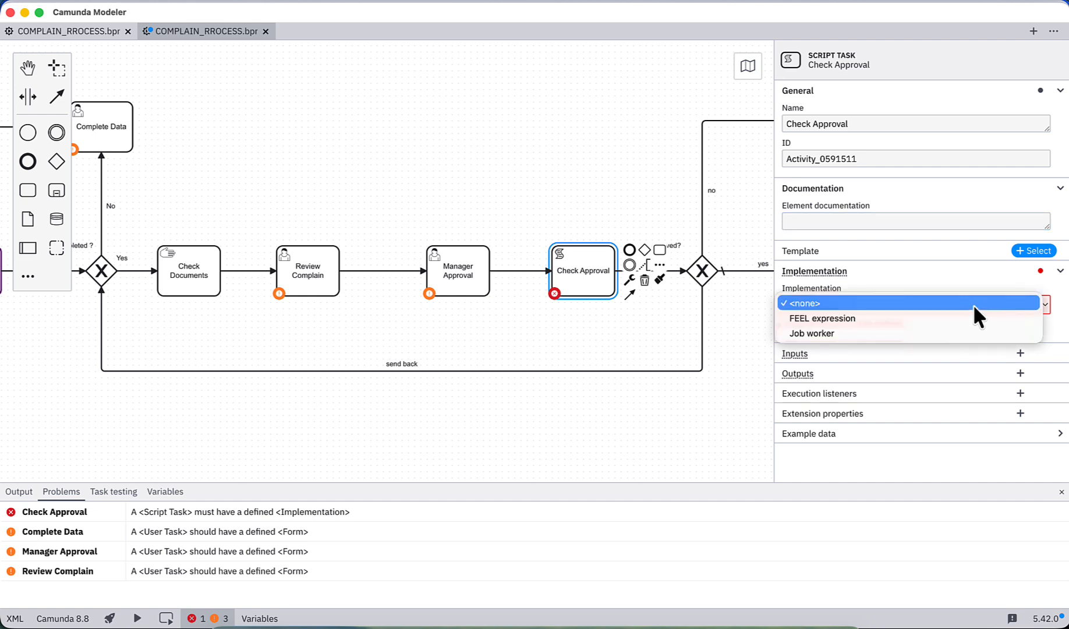
left_click(907, 334)
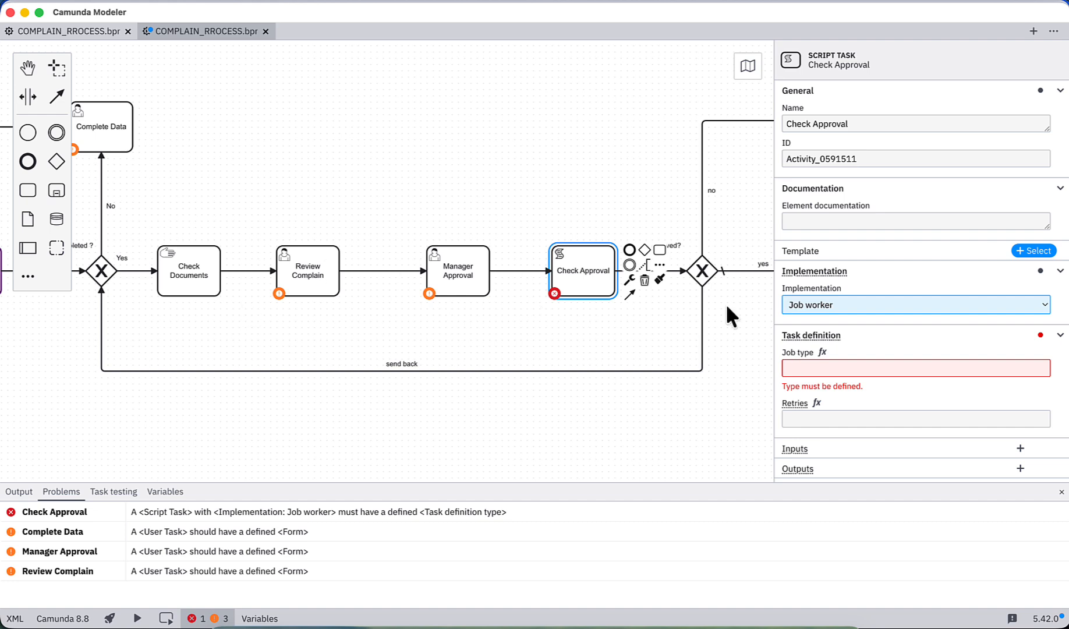
left_click(815, 367)
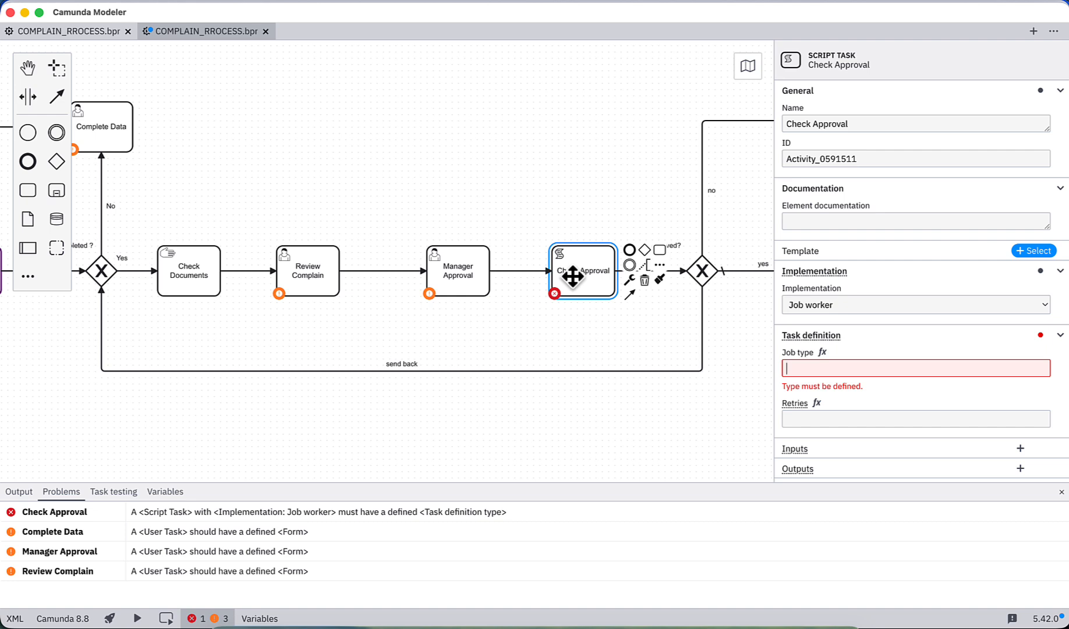
Step: Set the Check Approval task's implementation to FEEL expression and its result variable to notificationTemplate
left_click(821, 304)
left_click(823, 288)
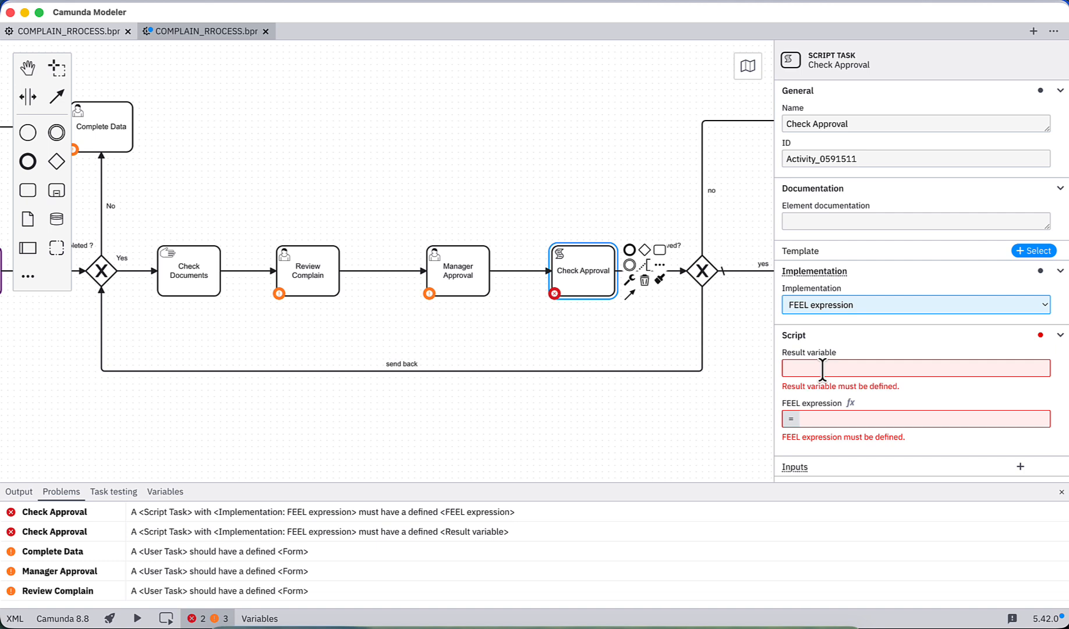
left_click(826, 308)
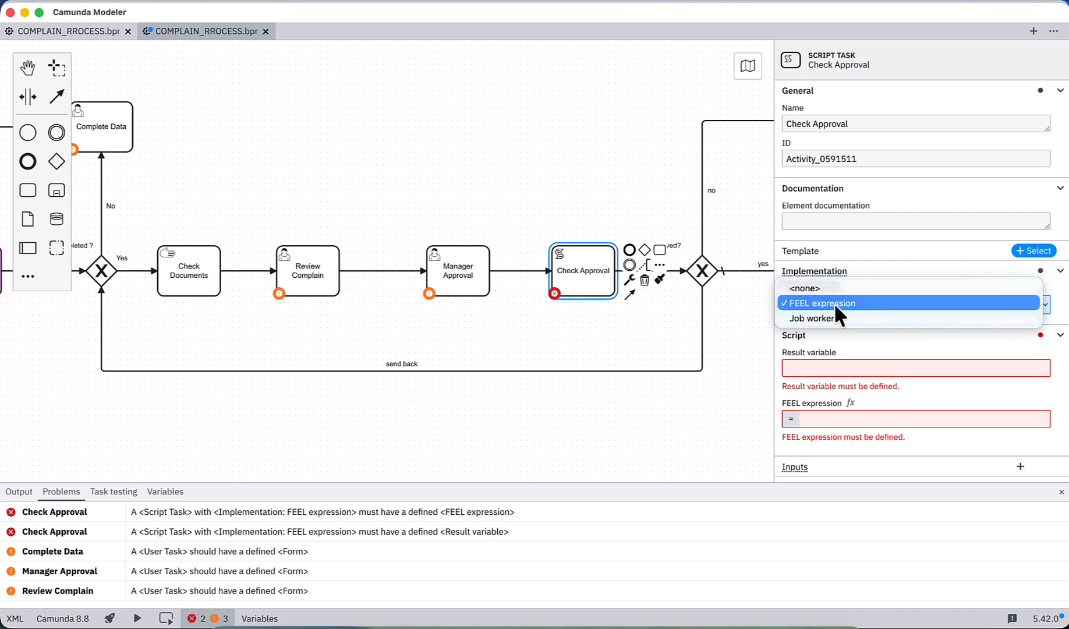
left_click(832, 303)
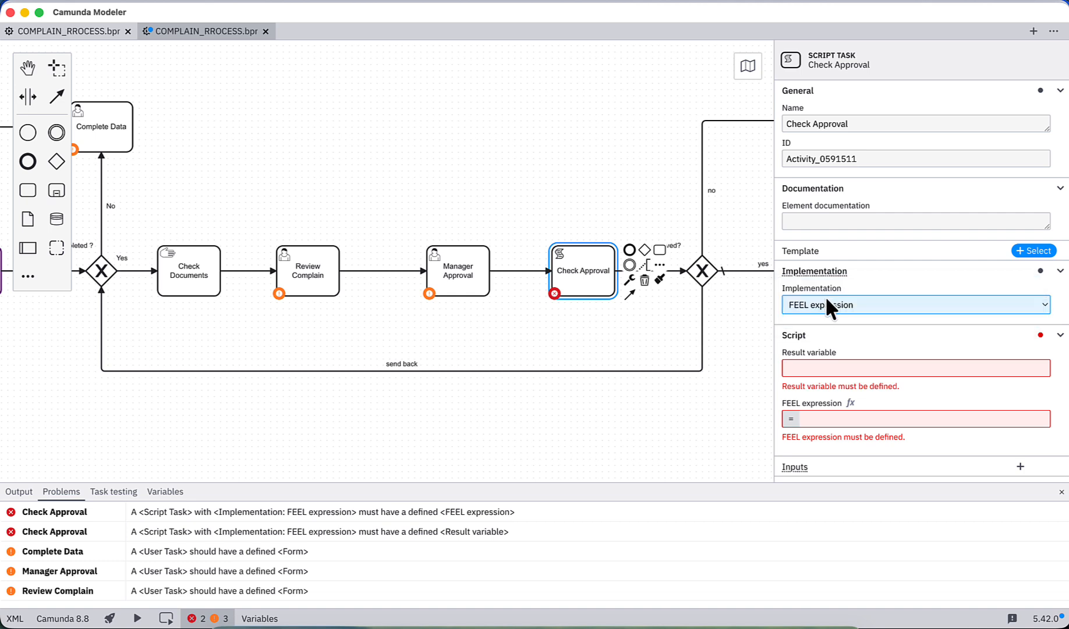
left_click(812, 368)
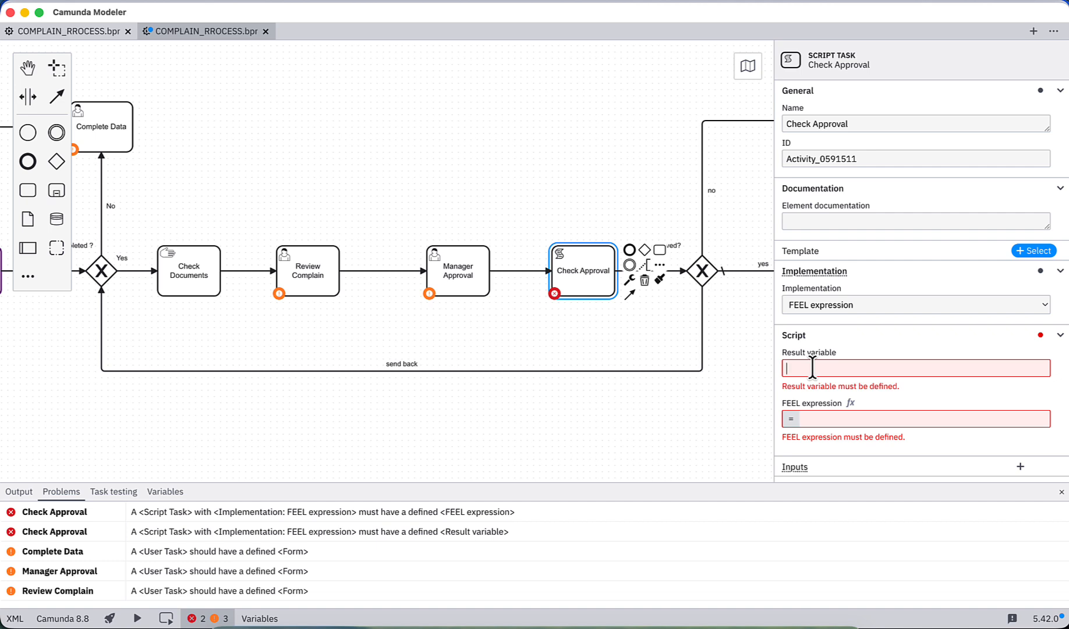
type("notificationTemplate")
Step: Reuse the "no" flow's condition to set Check Approval's FEEL expression to if managerDecision = "approved" then "approvedTemplate" else "rejectTemplate"
left_click(851, 396)
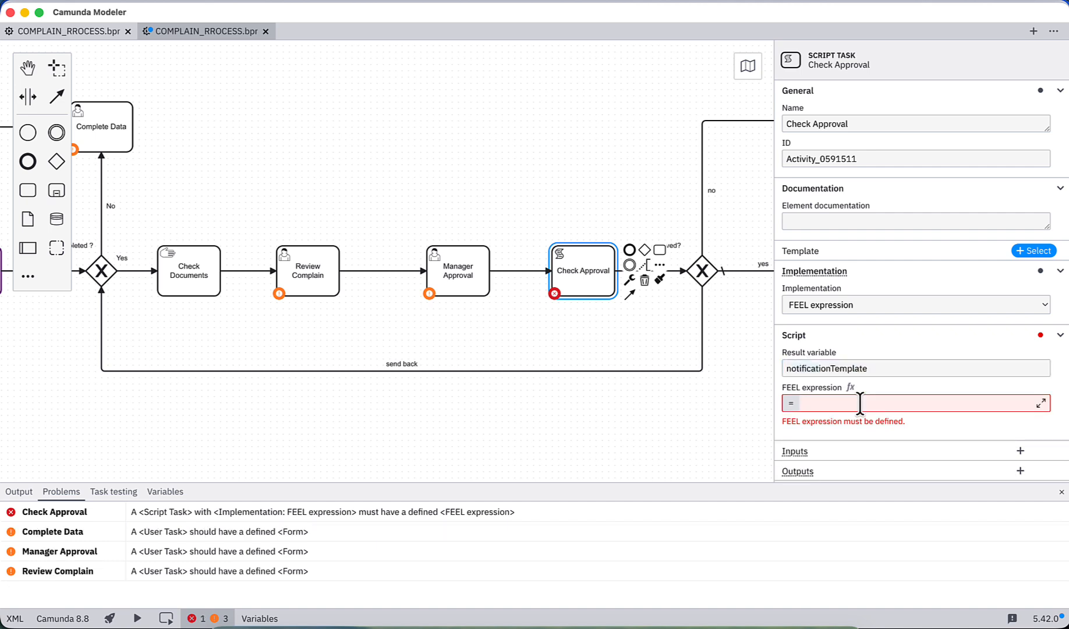
left_click(702, 200)
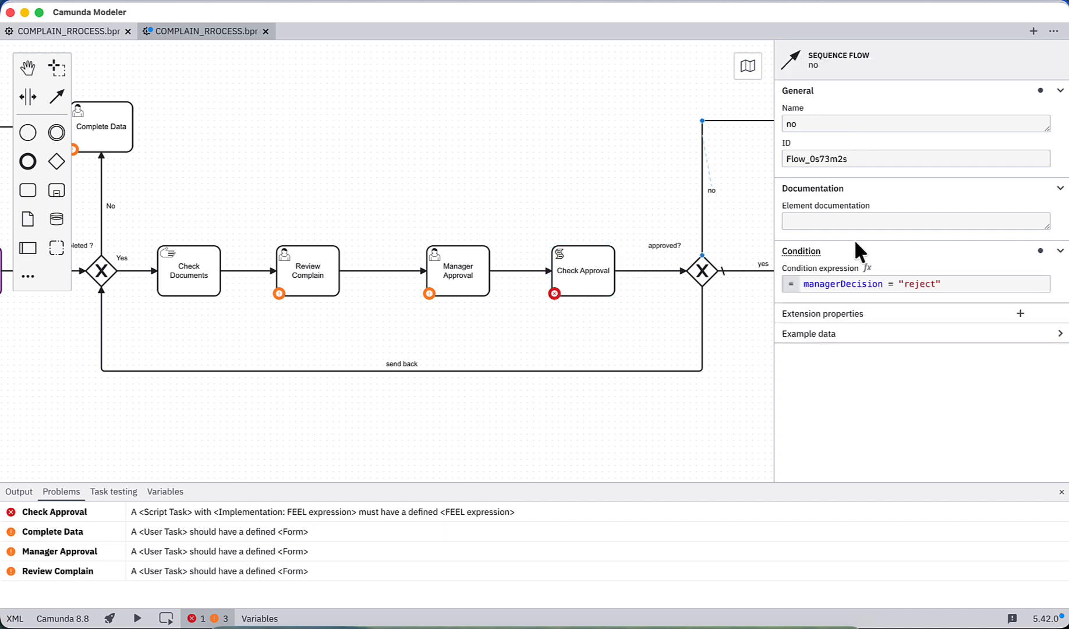
left_click_drag(945, 284, 789, 291)
key("super+c")
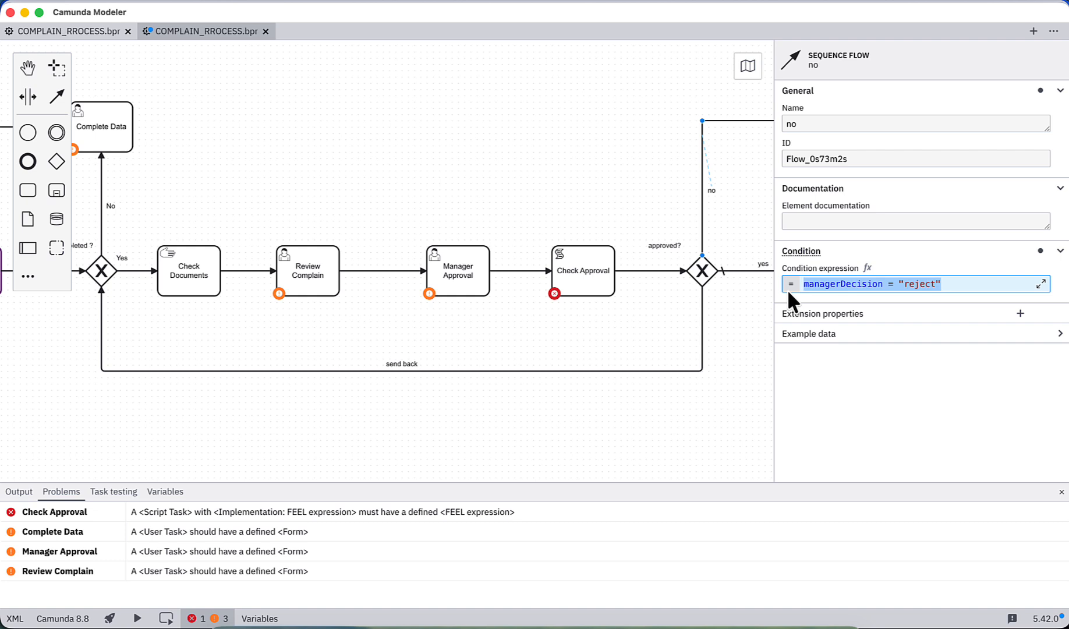
left_click(605, 280)
left_click(838, 403)
type("if")
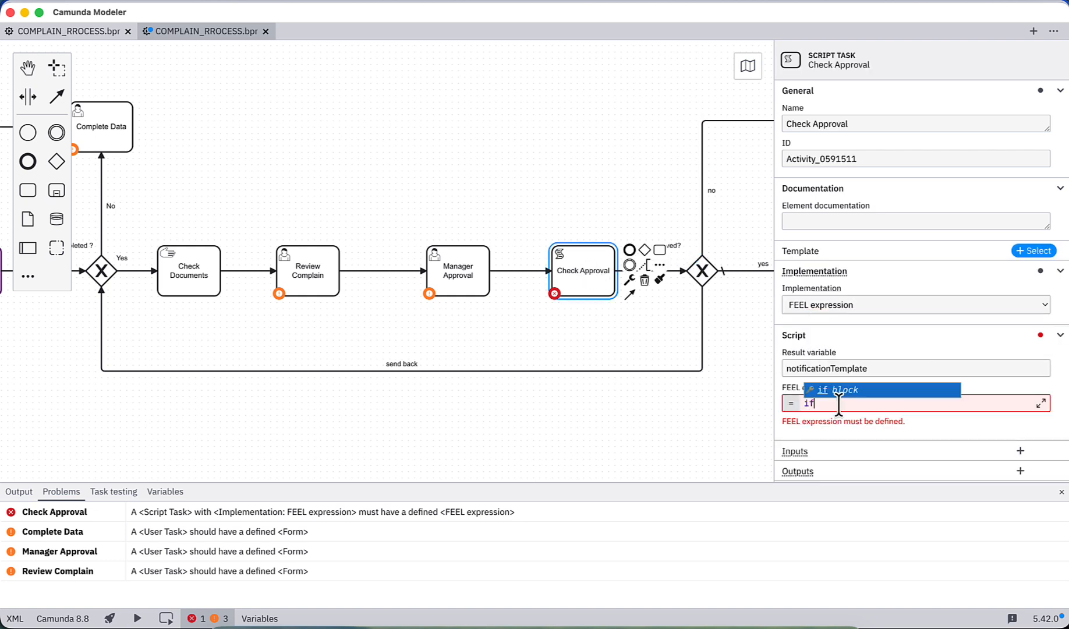
key("super+v")
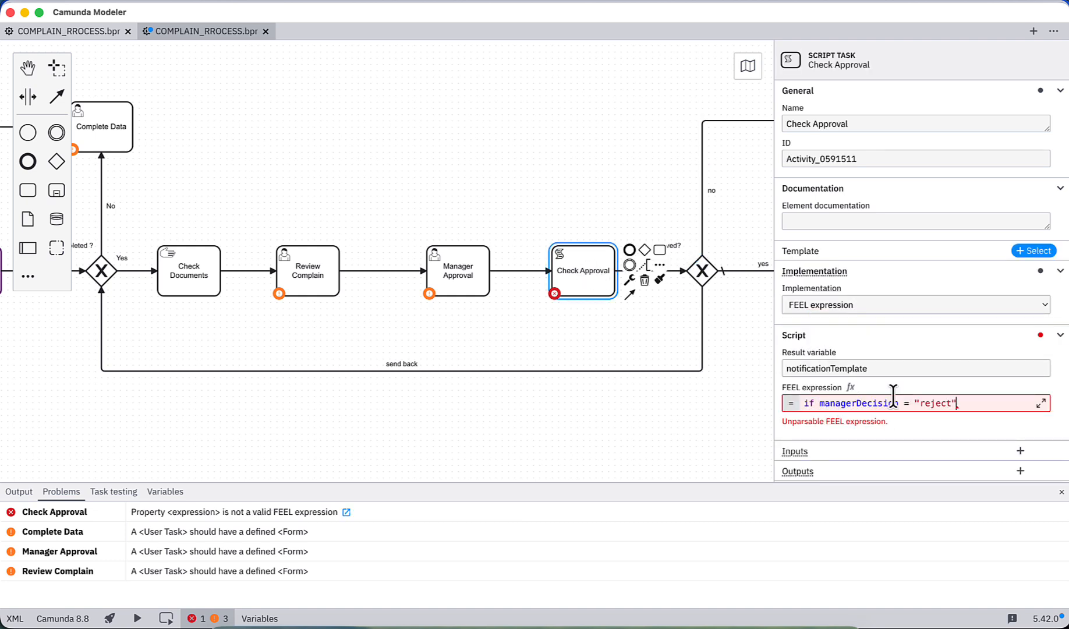
double_click(935, 402)
type("approved")
type("then \"approvedTemplate\" else \"rejectTemplate\"")
Step: Examine Check Approval's template names and result variable, the "no" flow's managerDecision condition, and the Manager Approval task
double_click(859, 416)
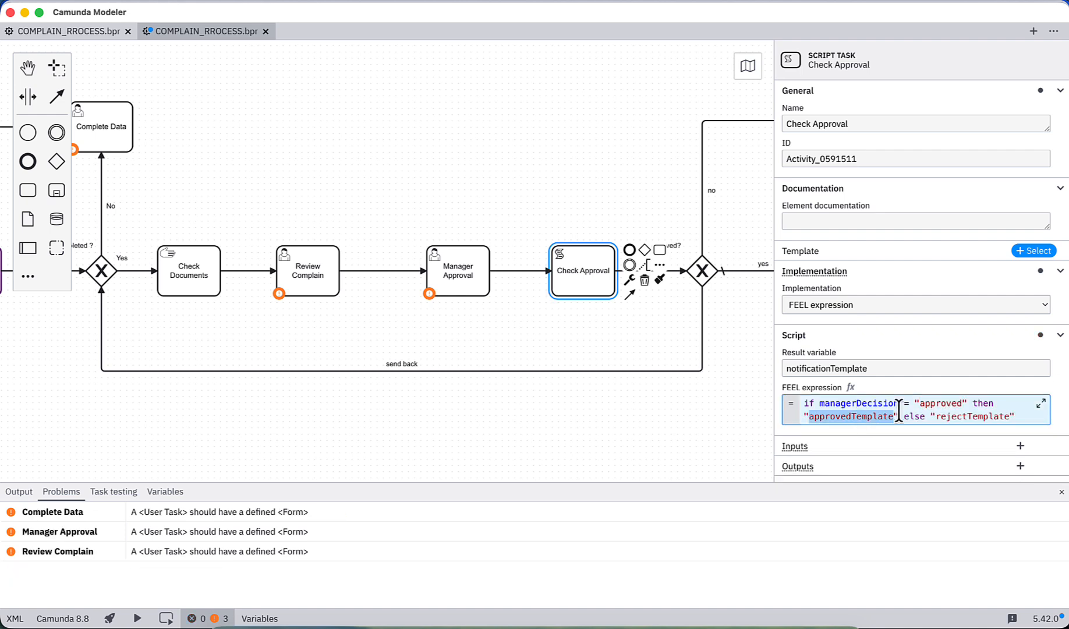
double_click(977, 416)
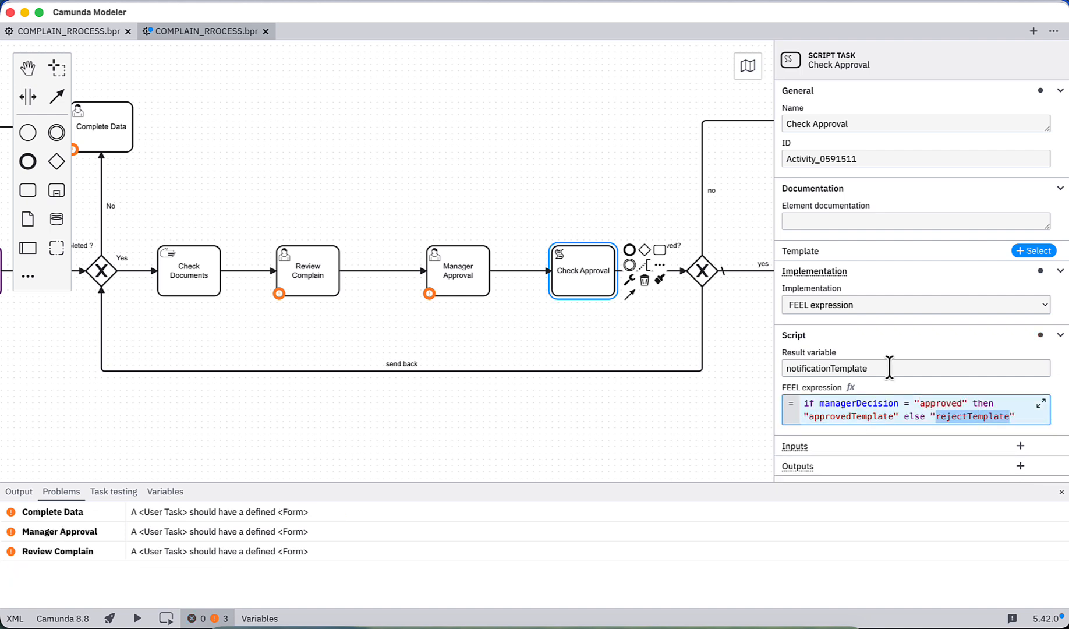
double_click(828, 367)
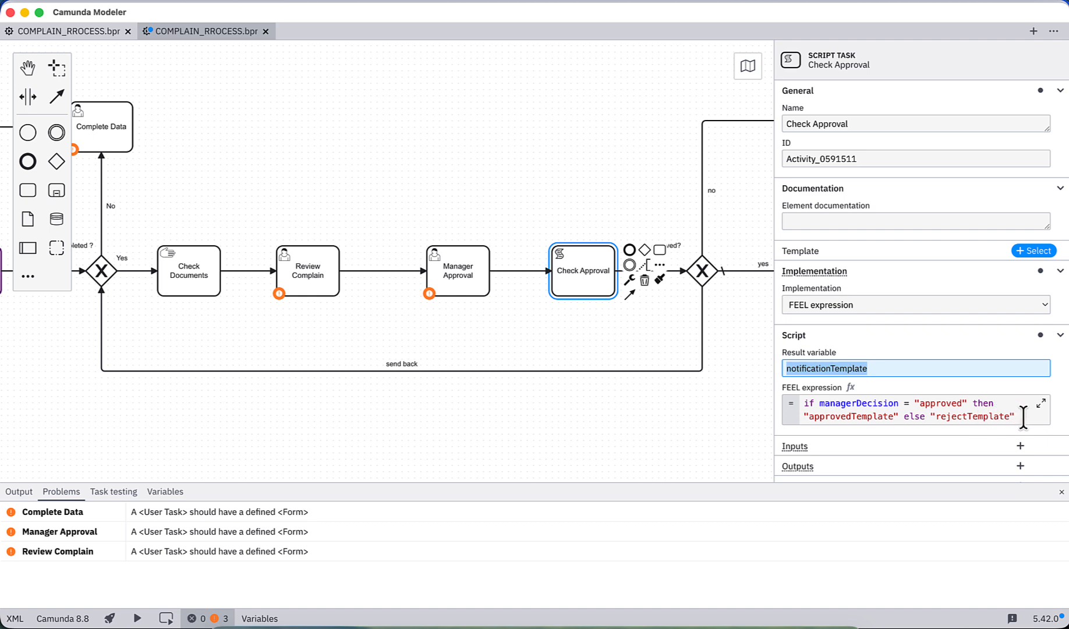
left_click_drag(1022, 415, 789, 411)
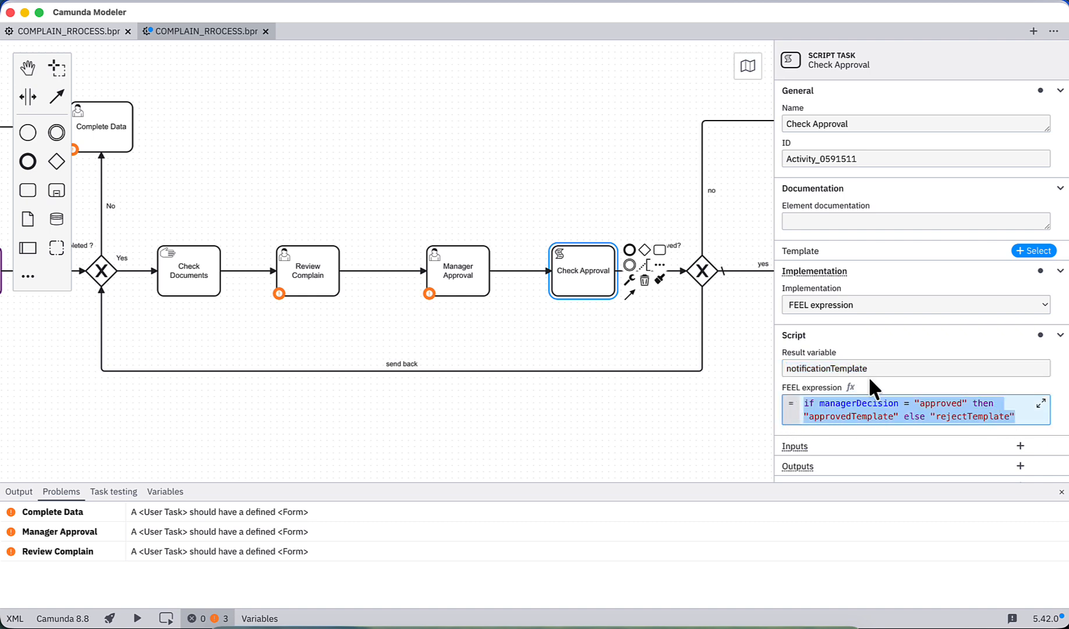
double_click(848, 414)
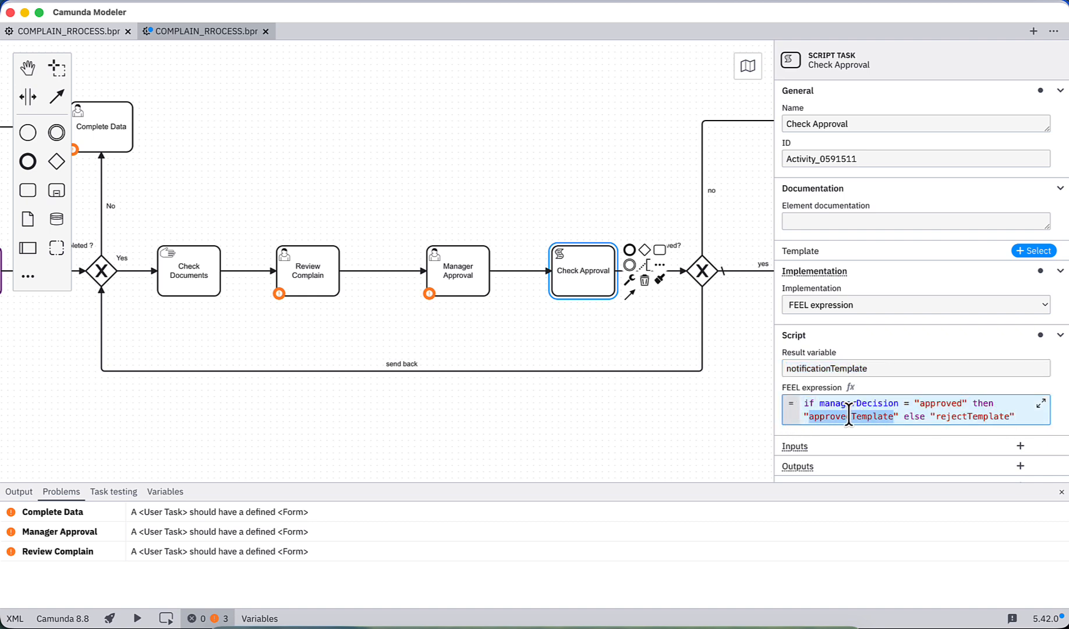
double_click(968, 416)
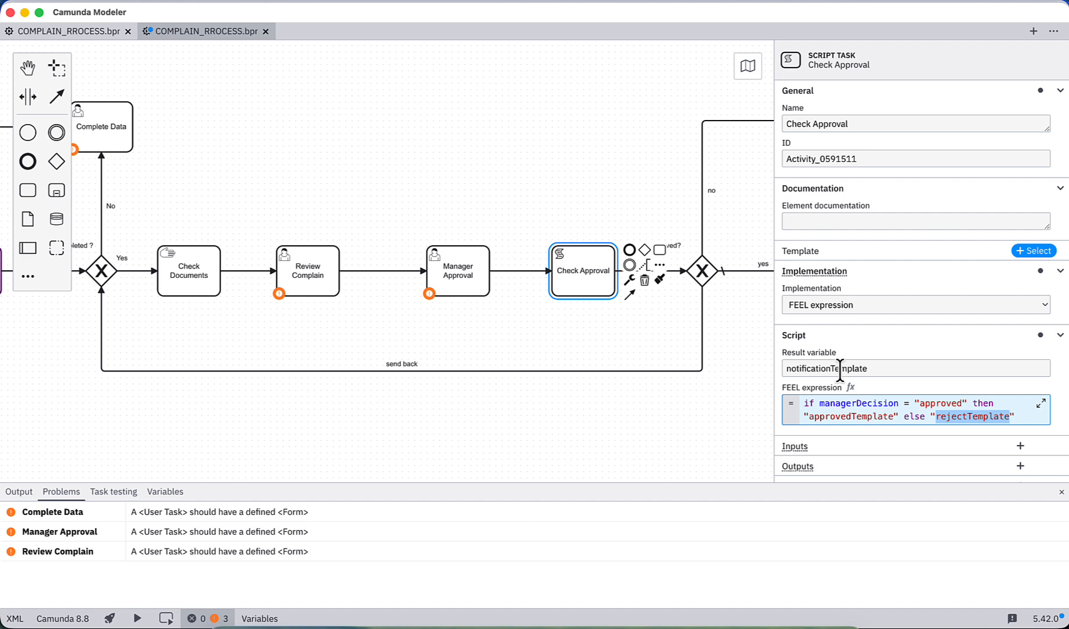
left_click(702, 219)
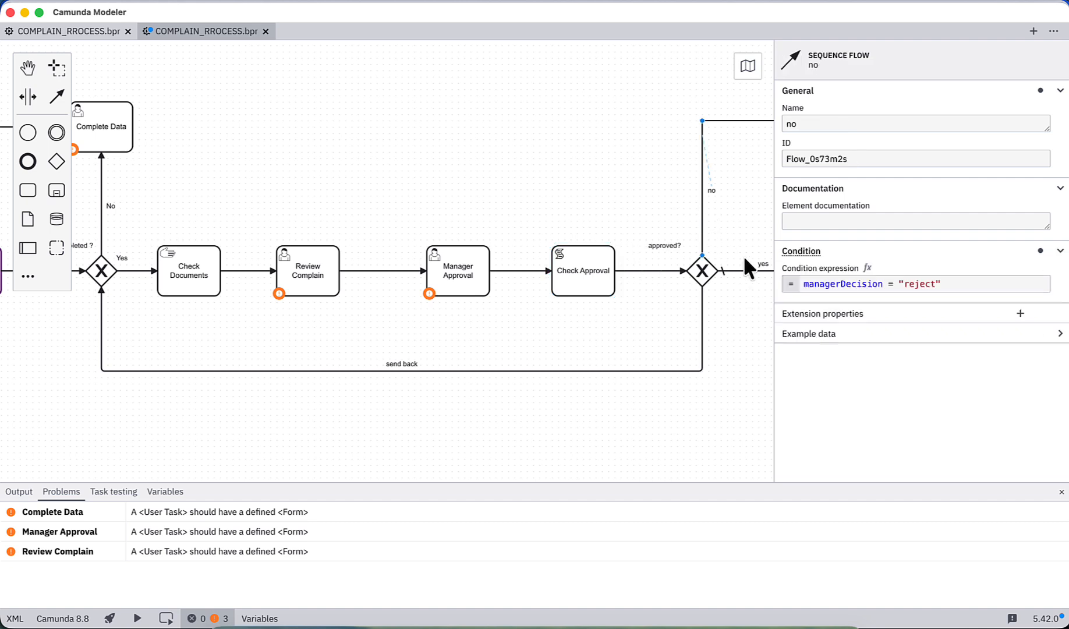
double_click(836, 284)
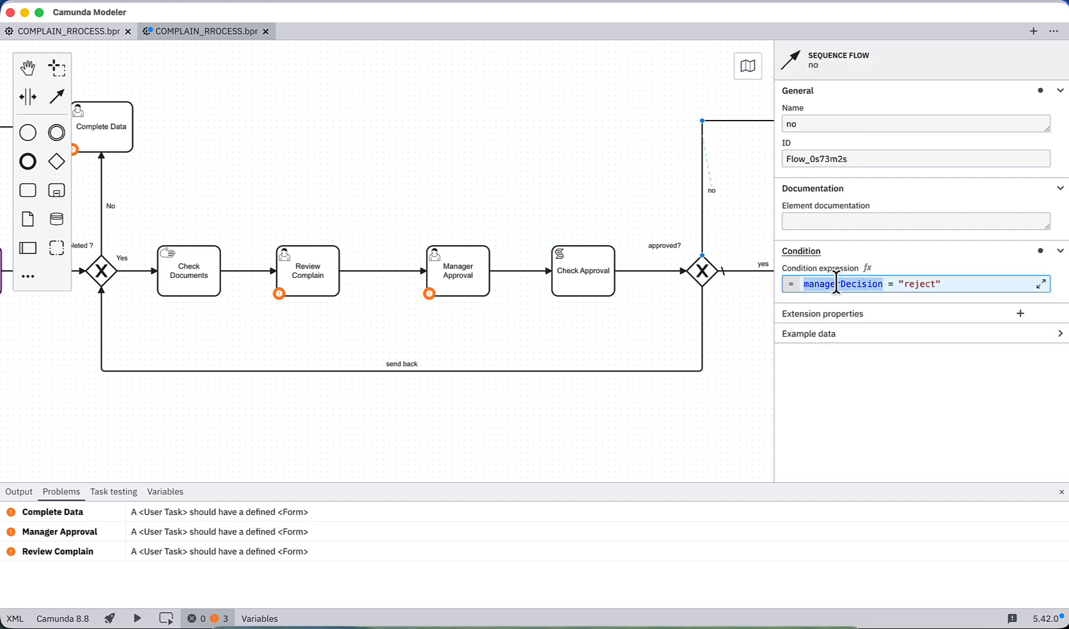
left_click(461, 271)
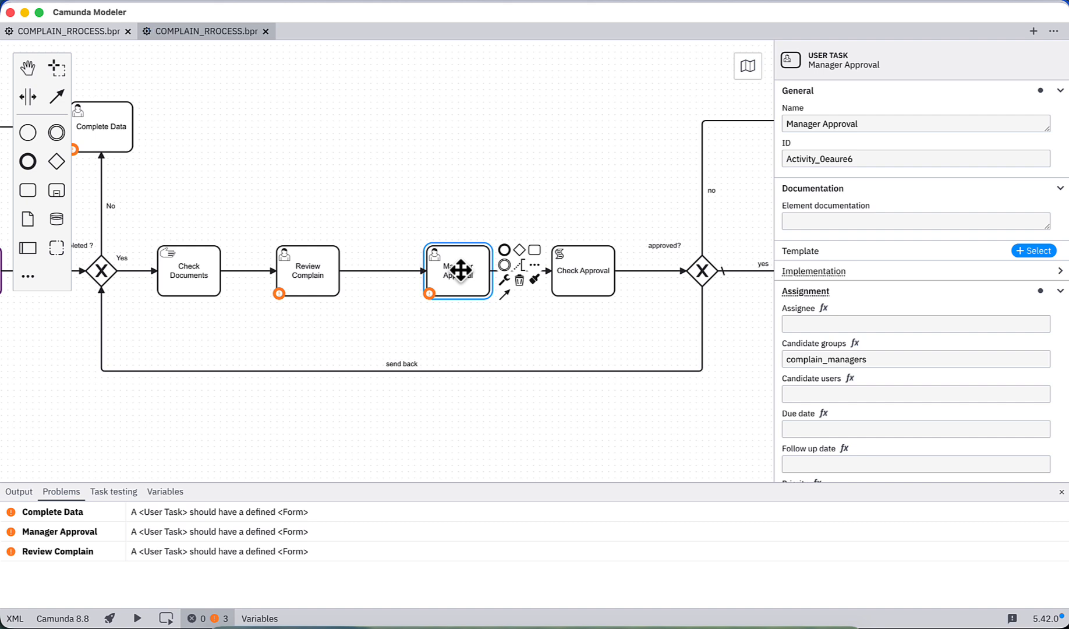
Step: Switch to IntelliJ IDEA, rerun CamundaDemoApplication and check the process deployment in its log, and return to Google Chrome
left_click(697, 624)
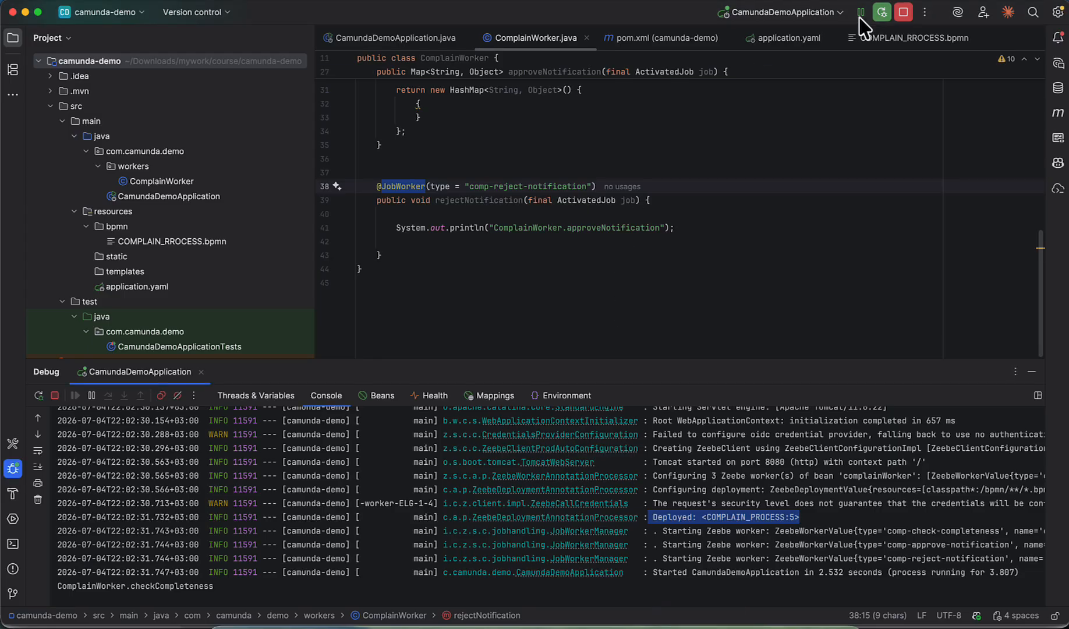
left_click(882, 12)
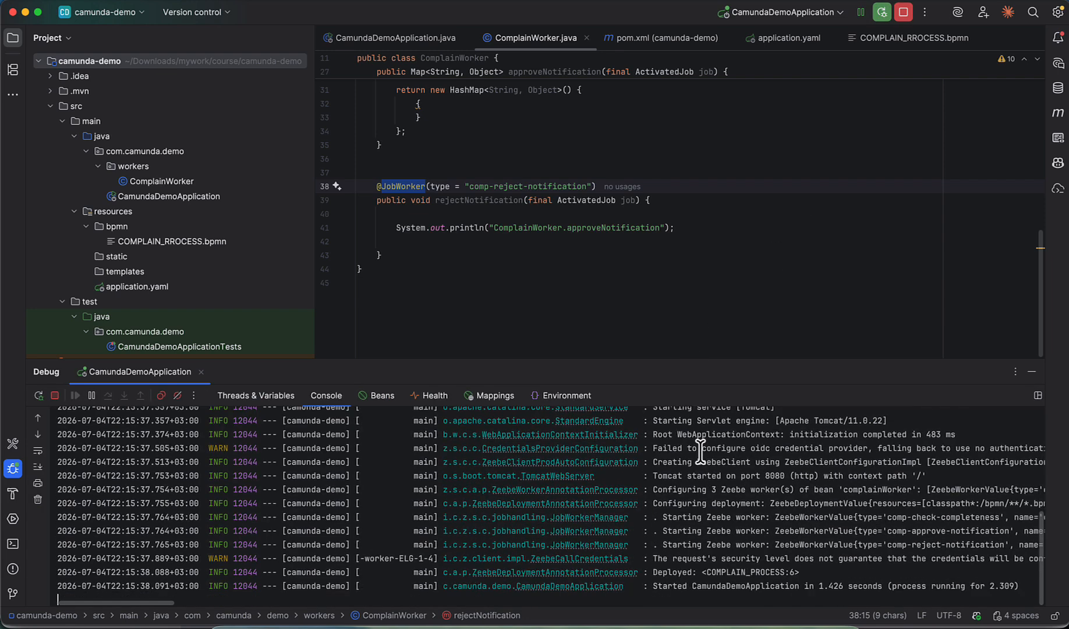
left_click_drag(706, 572, 798, 573)
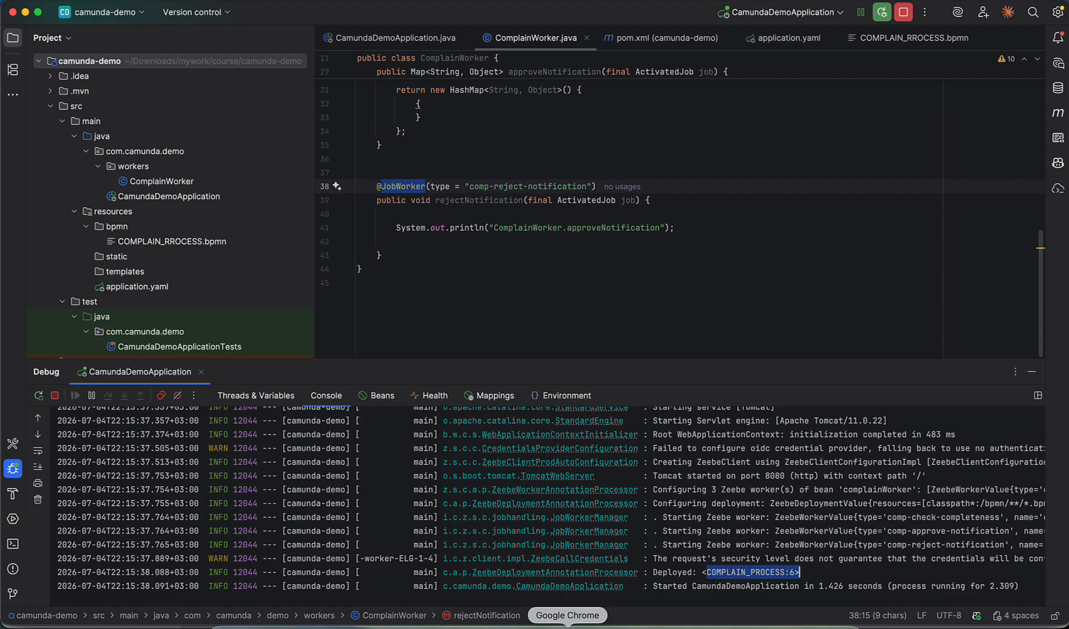
left_click(567, 625)
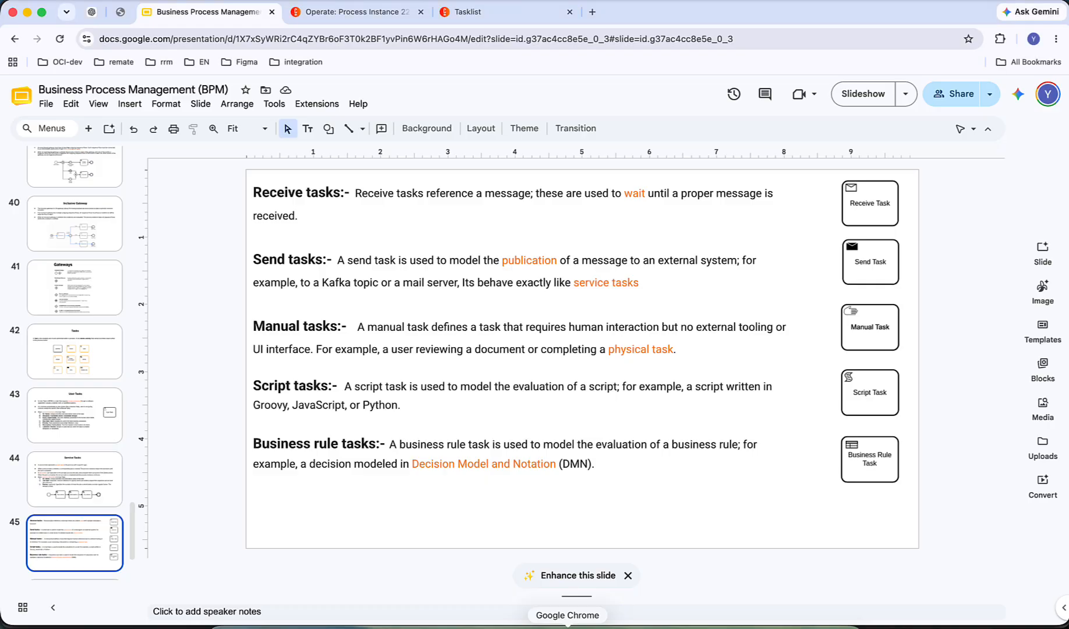
Step: Switch to the running Complain Process instance in Operate and open the list of version 5 instances
left_click(122, 12)
left_click(361, 13)
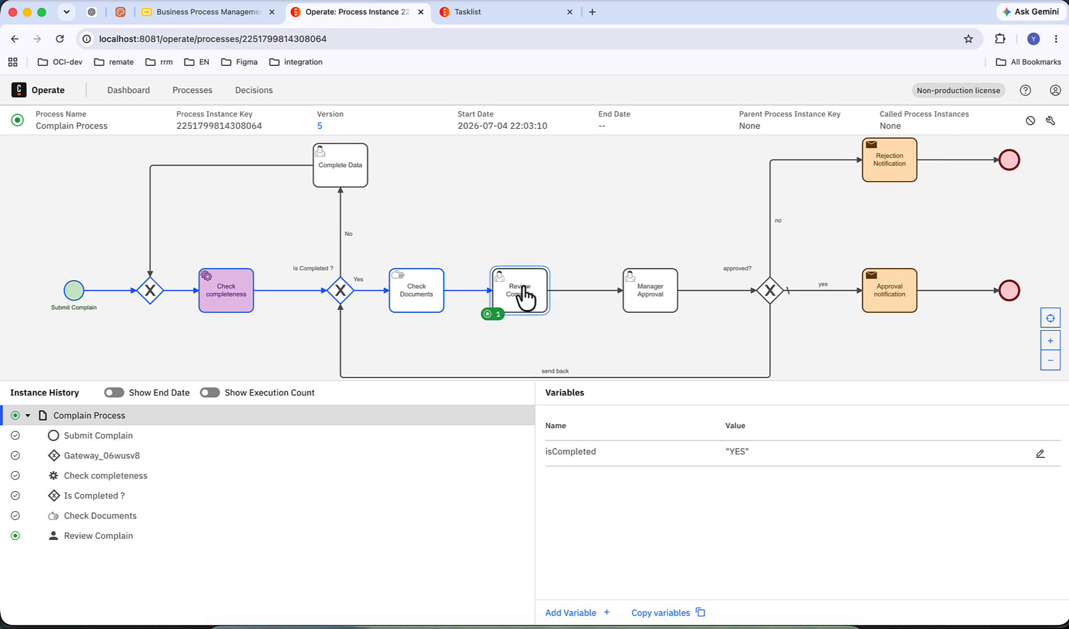
left_click(319, 126)
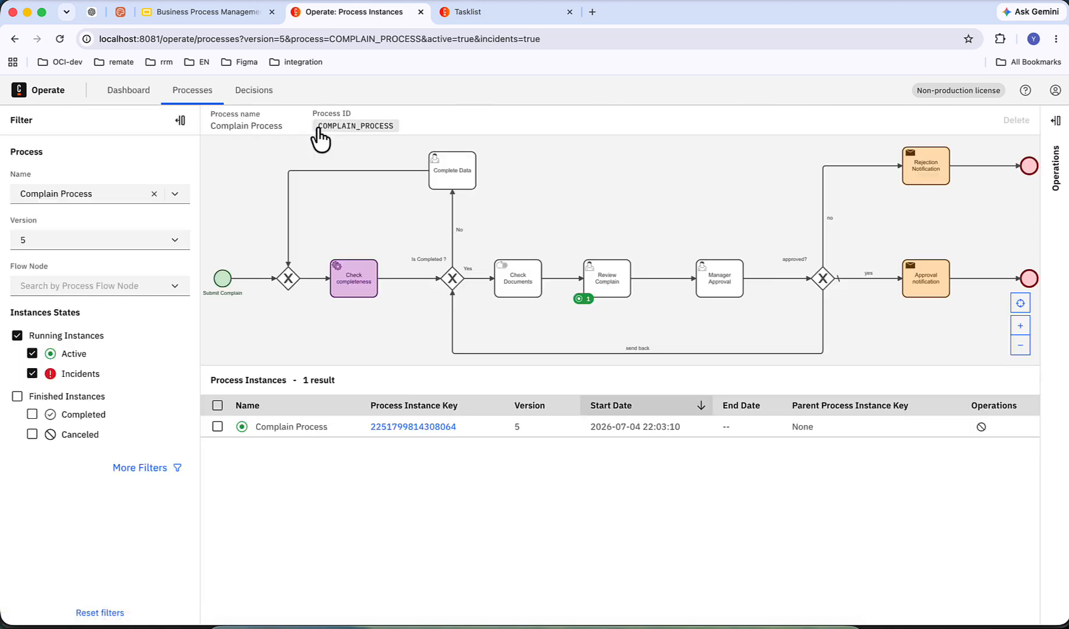
Step: Select the version 5 instance waiting at Review Complain and start its migration, continuing to the element mapping
left_click(217, 426)
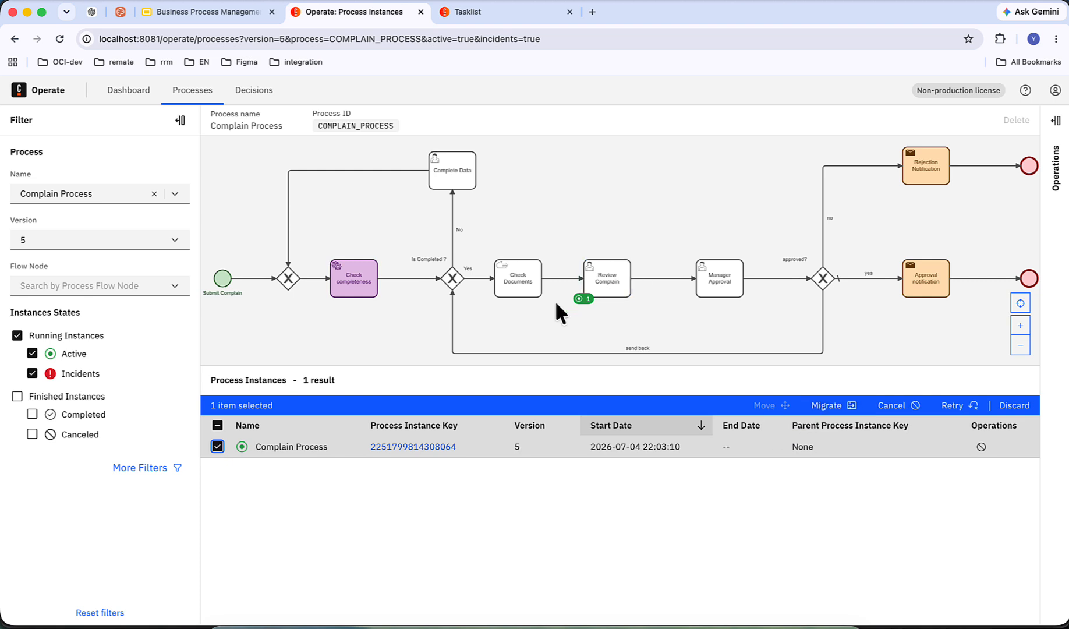
left_click(608, 282)
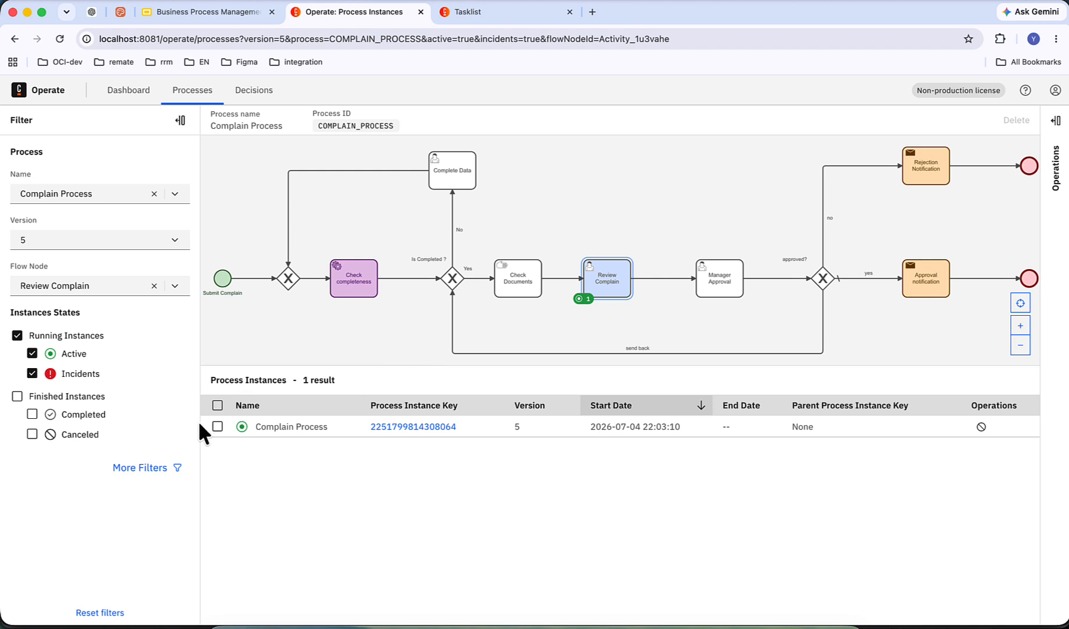
left_click(217, 426)
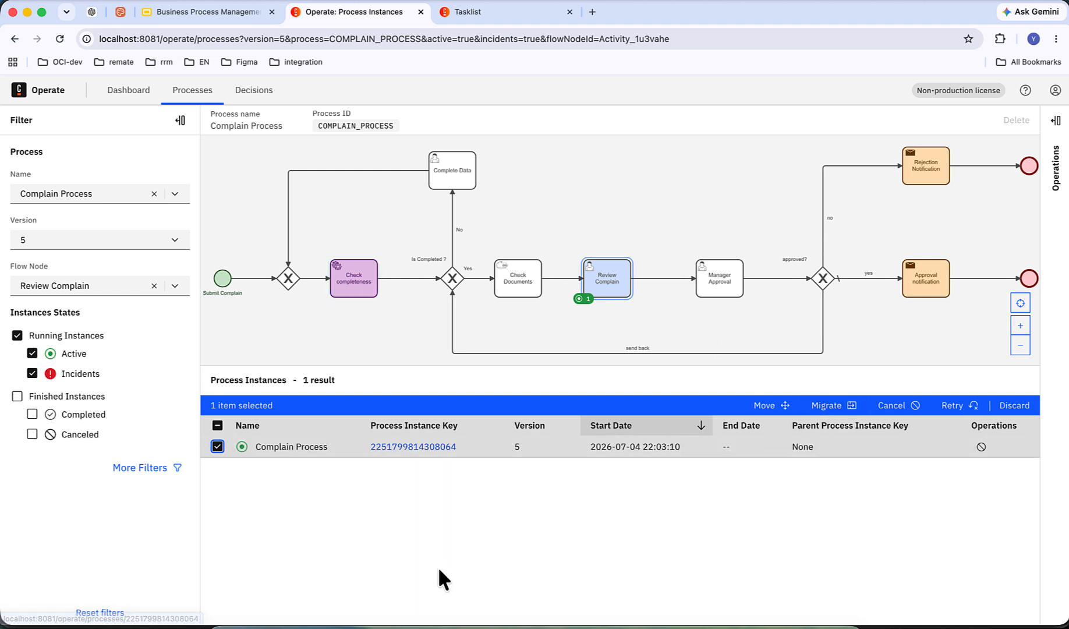
left_click(826, 405)
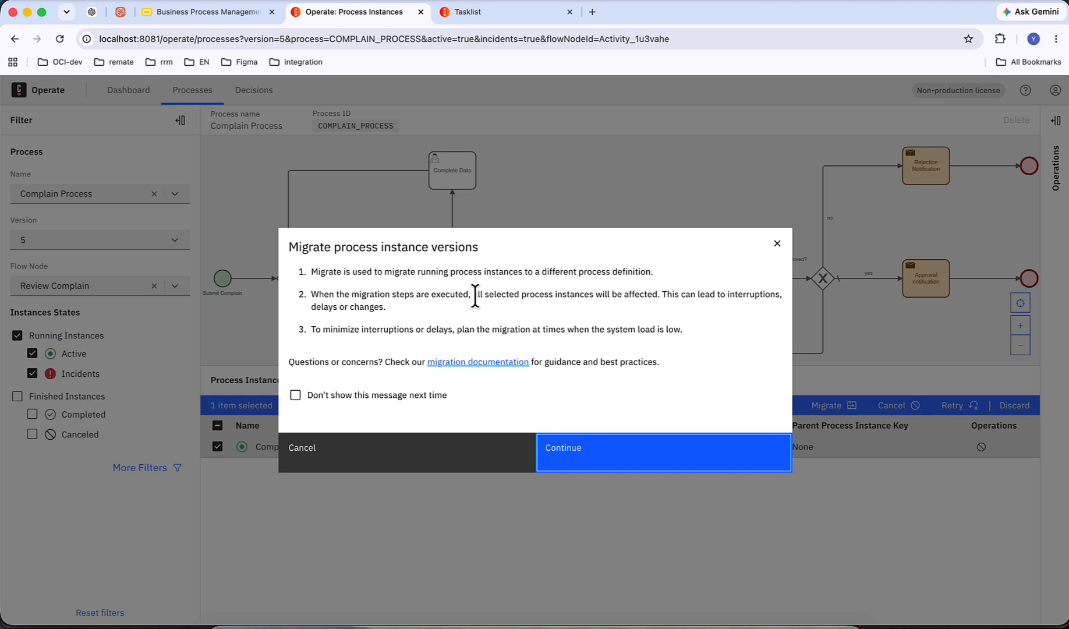
left_click(578, 463)
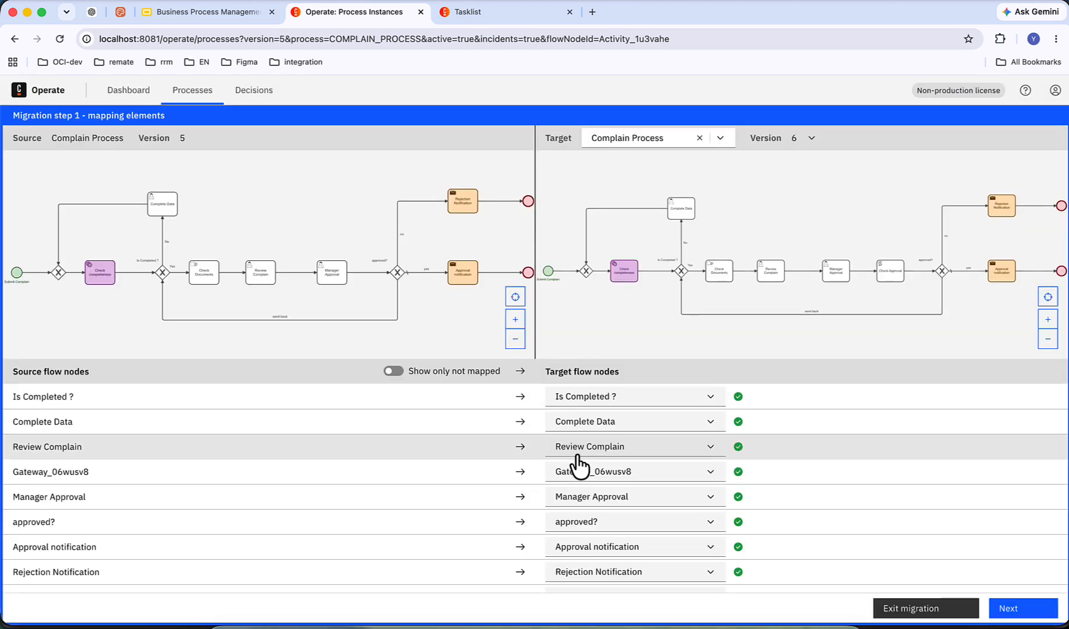
Step: Examine the flow node mapping between versions 5 and 6, including unmapped nodes and the Review Complain and Gateway_06wusv8 target choices
scroll(578, 464, "down", 2)
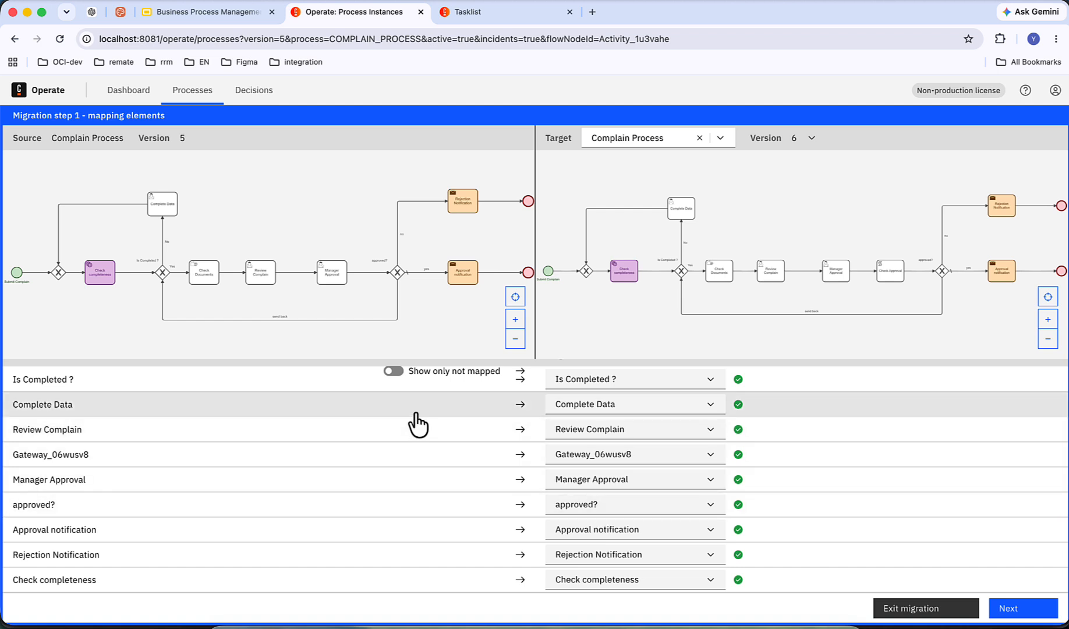
left_click(393, 372)
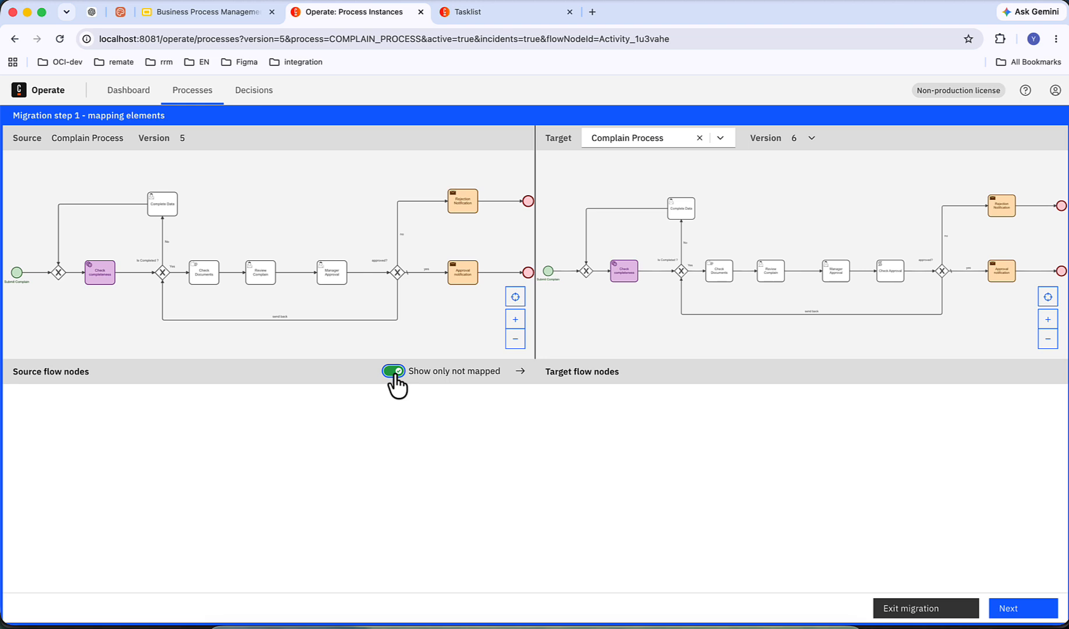
left_click(393, 372)
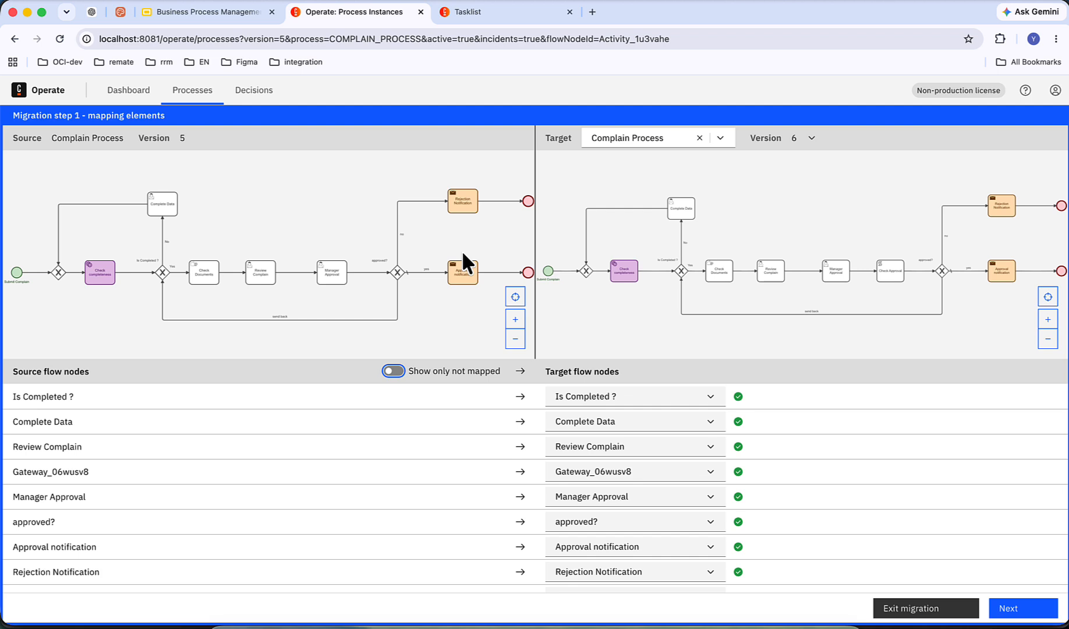
left_click(626, 447)
left_click(694, 368)
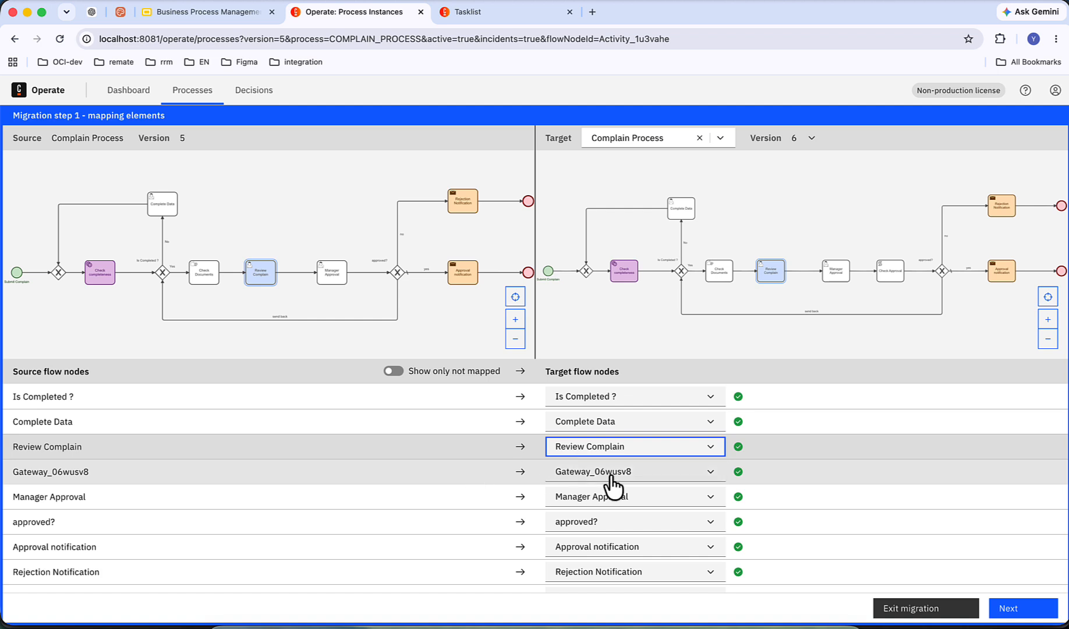
scroll(610, 476, "down", 1)
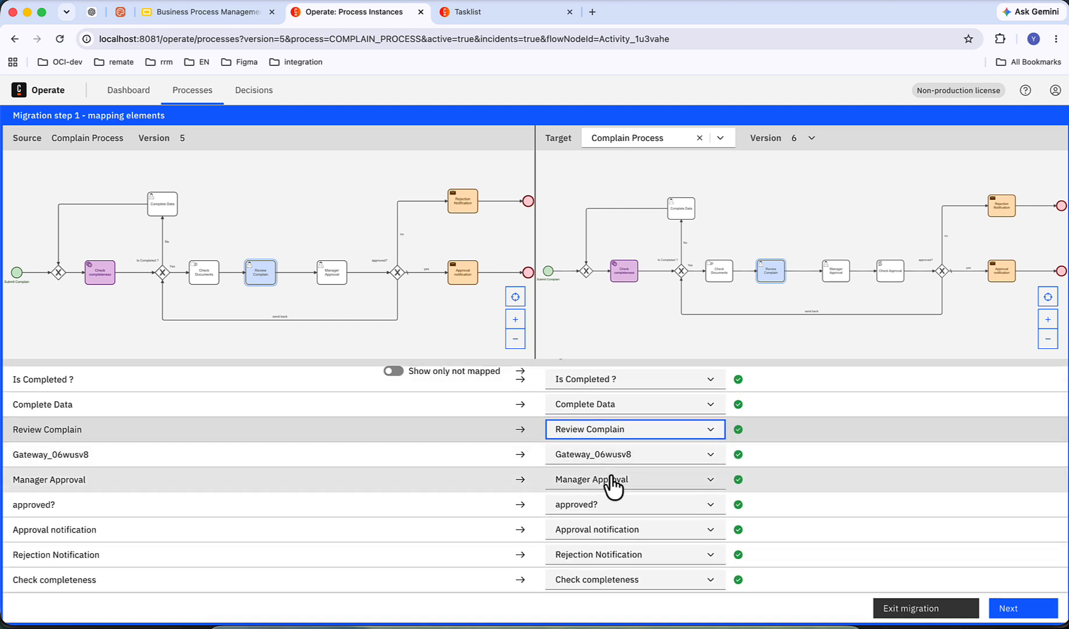
scroll(610, 484, "up", 1)
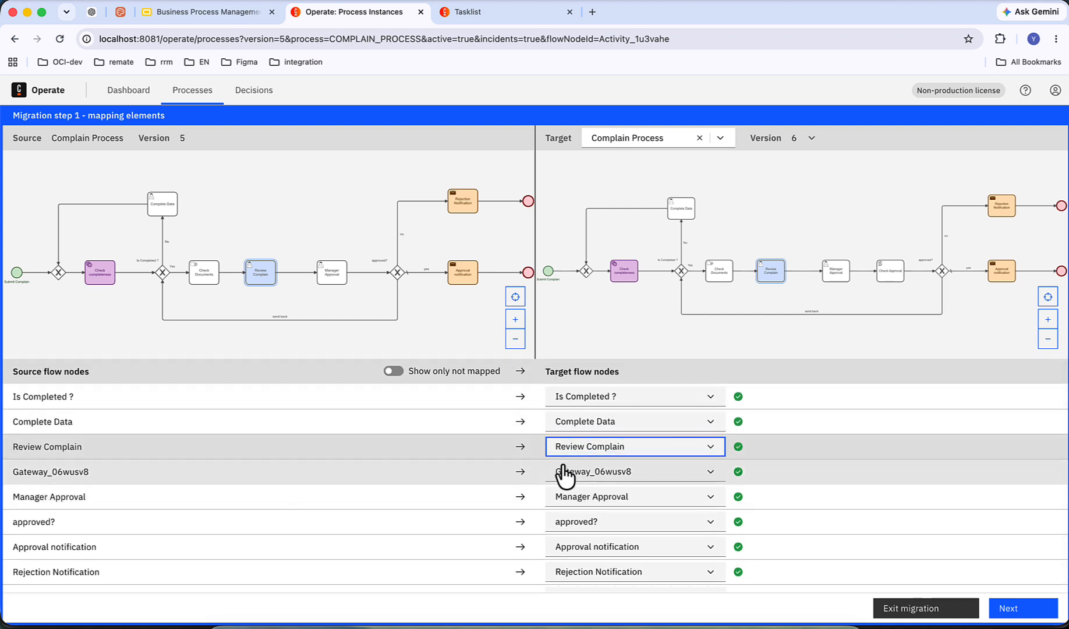
left_click(585, 473)
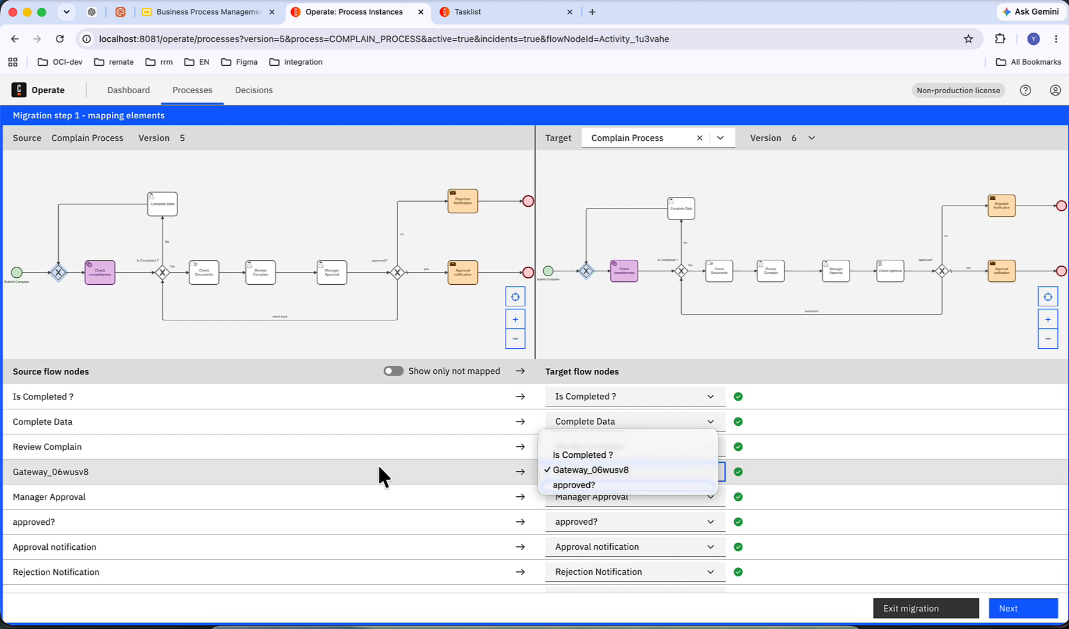
left_click(429, 469)
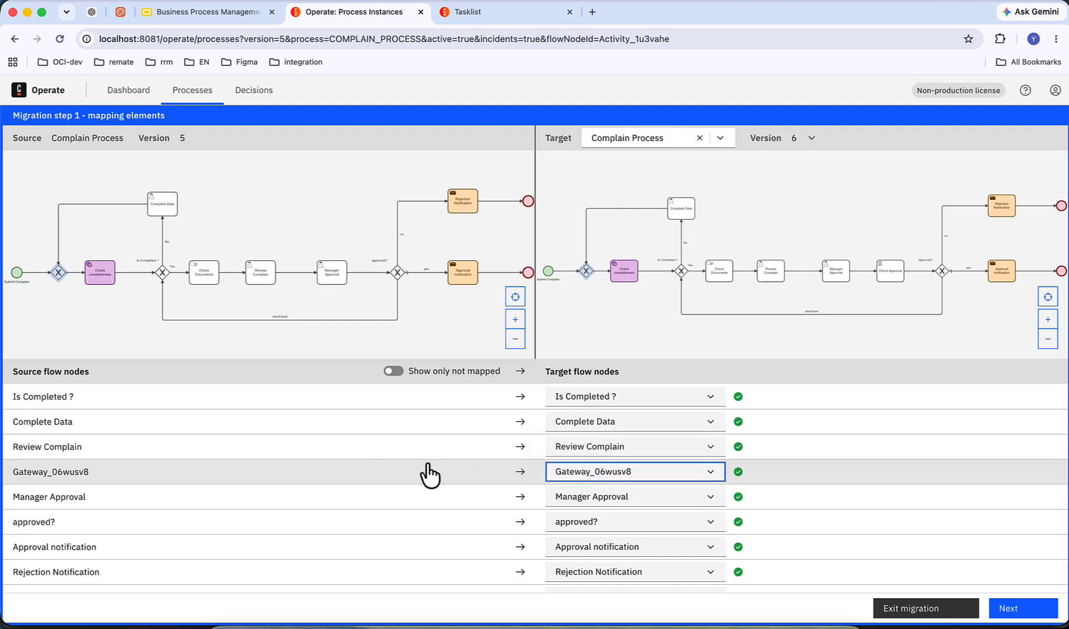
Step: Accept the mapping and confirm the instance's migration from Complain Process version 5 to version 6 with the word MIGRATE
left_click(1010, 608)
scroll(896, 512, "down", 2)
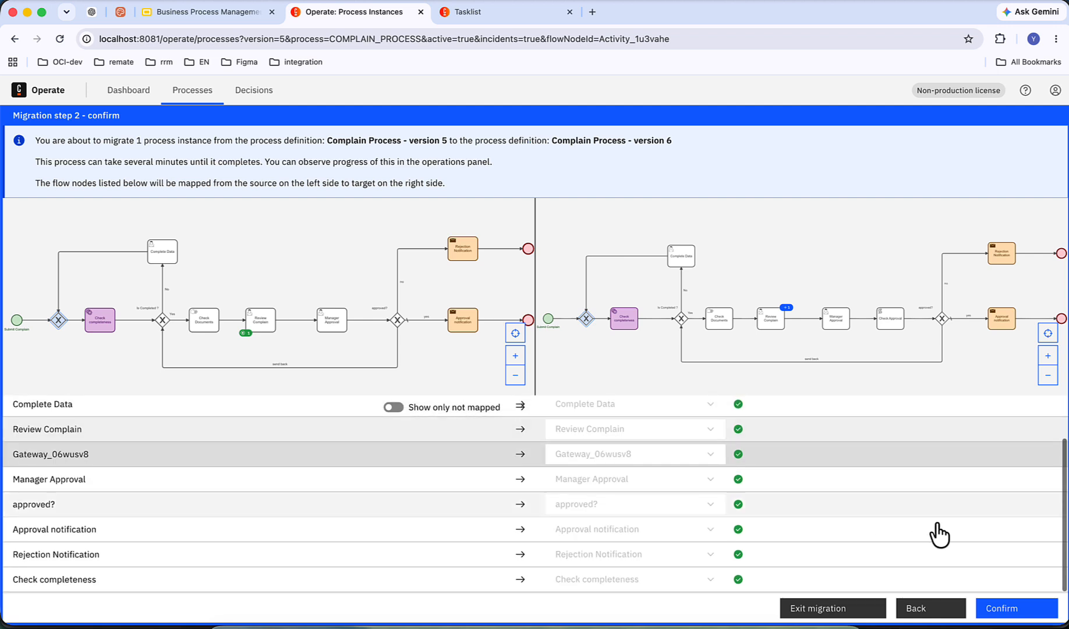
left_click(1001, 611)
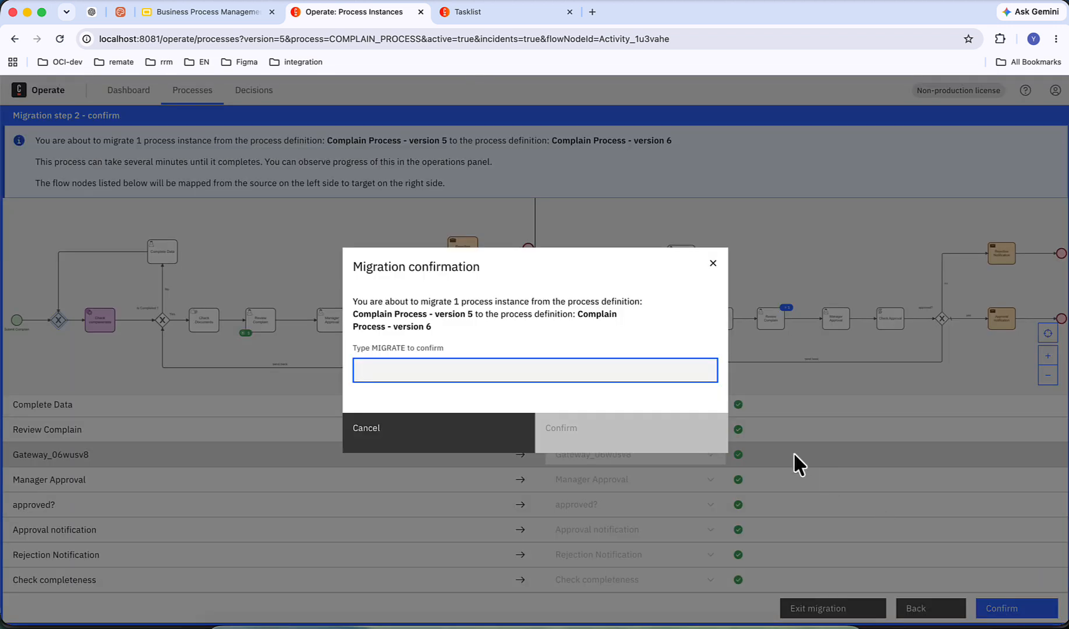
left_click(394, 370)
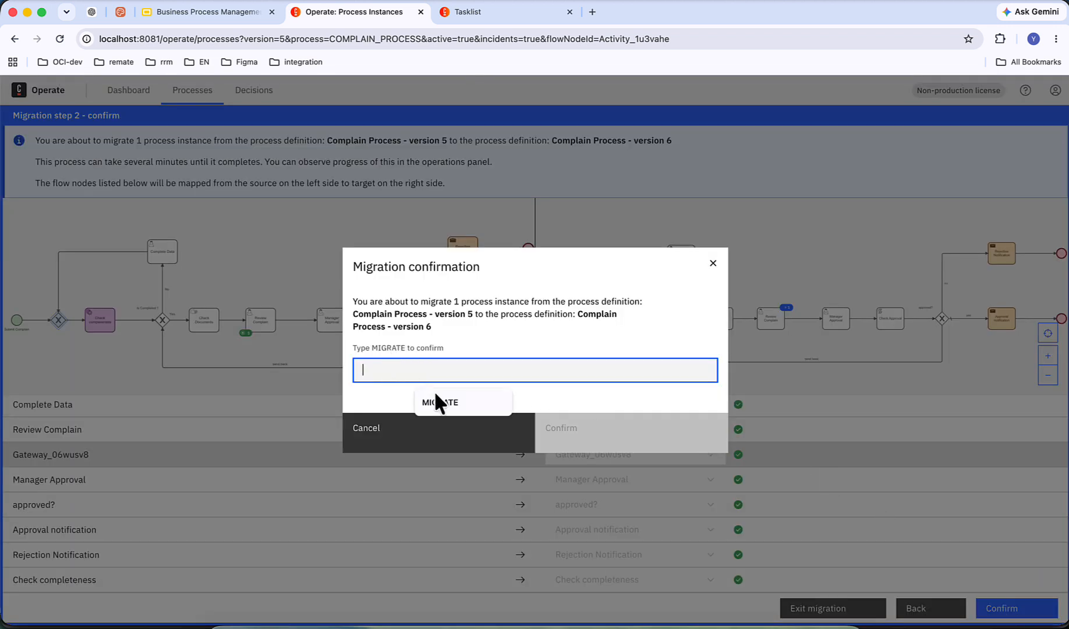
left_click(438, 398)
left_click(583, 435)
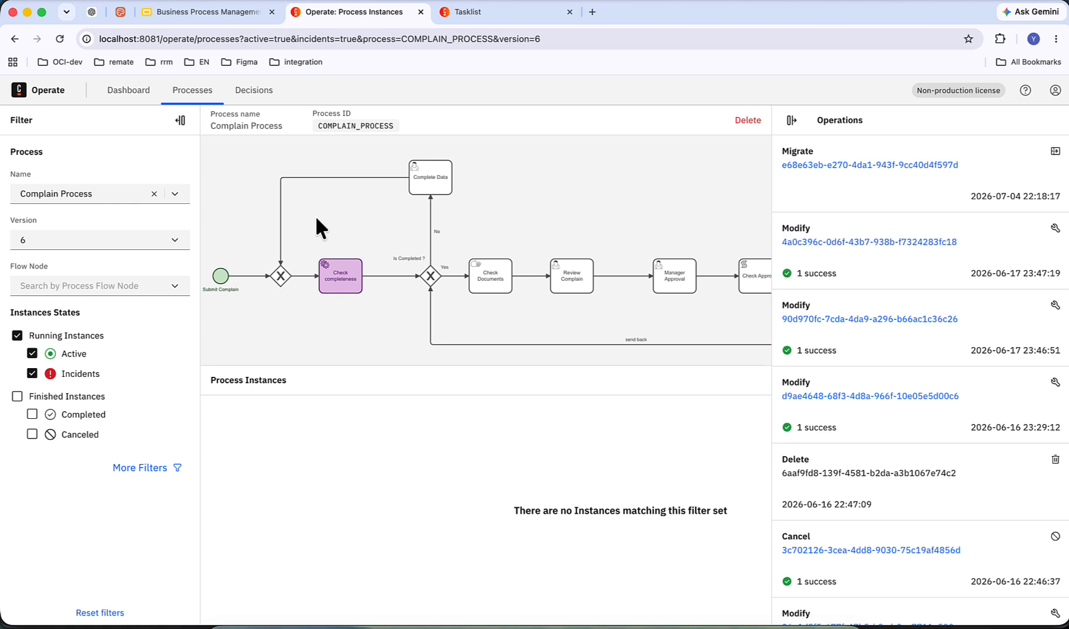
Step: Compare the running instances of versions 5 and 6, and open the migrated version 6 instance to inspect its history
left_click(131, 239)
left_click(96, 300)
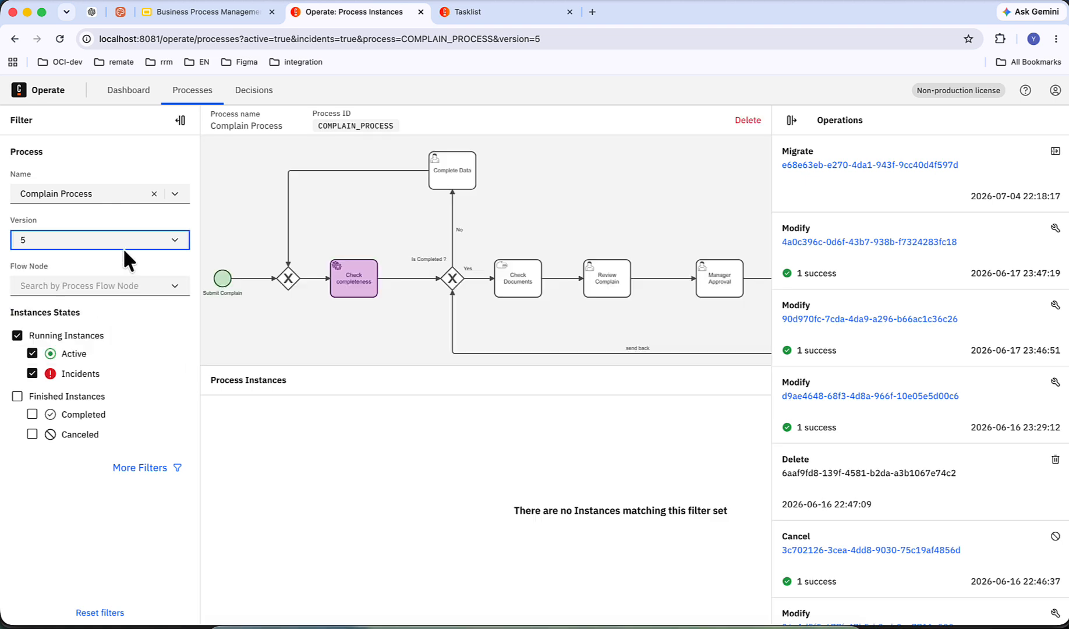
left_click(123, 248)
left_click(93, 282)
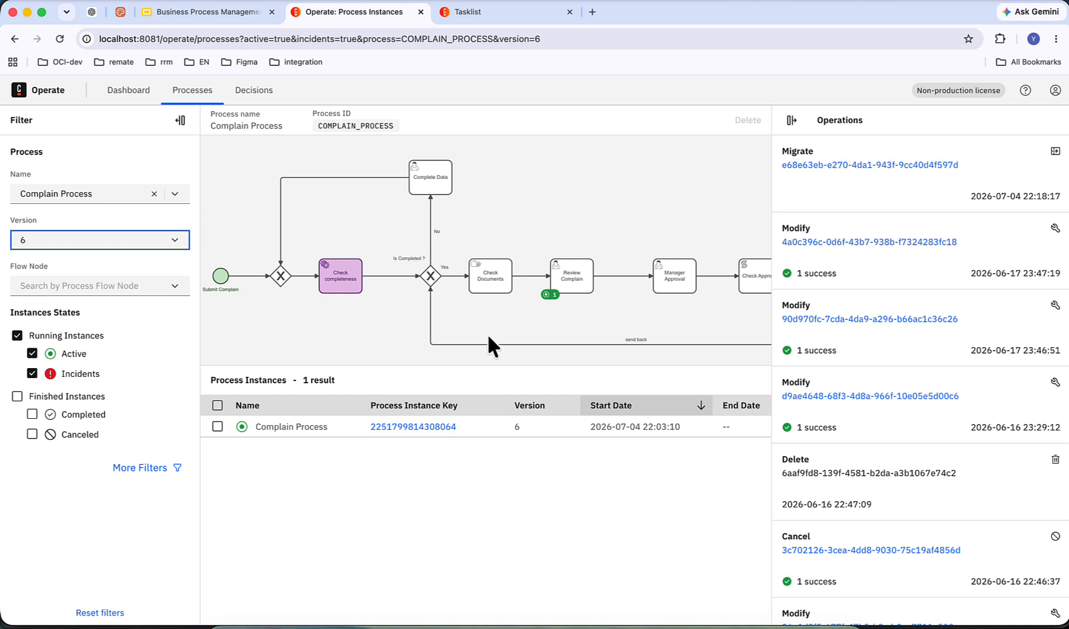
left_click(429, 426)
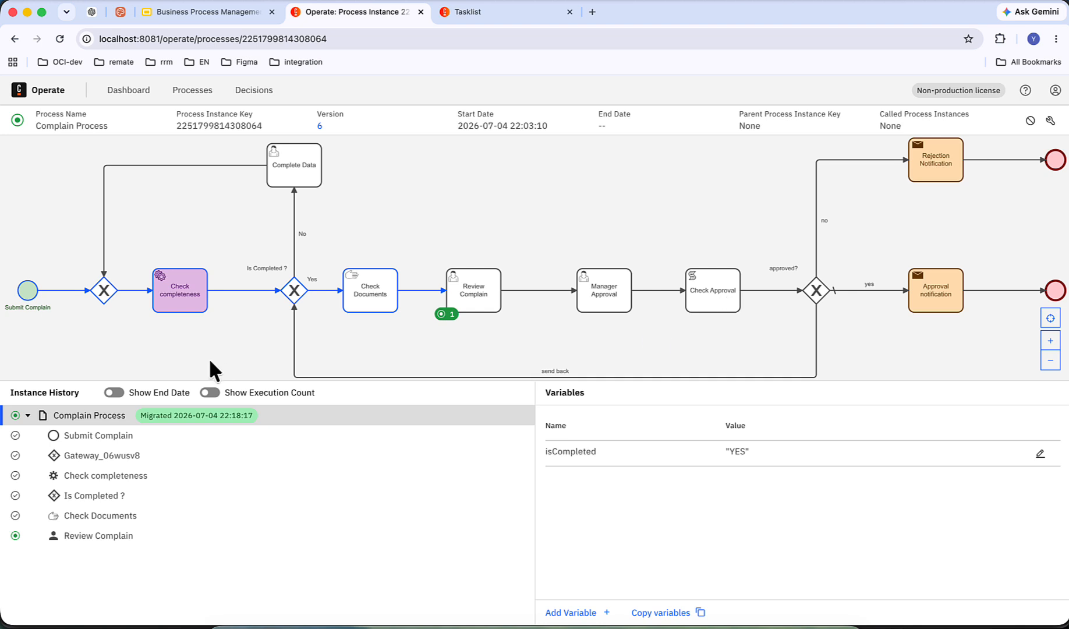
left_click(210, 393)
left_click(211, 393)
Step: Assign the Review Complain task to yourself in Tasklist and complete it, checking the instance's progress in Operate
left_click(494, 10)
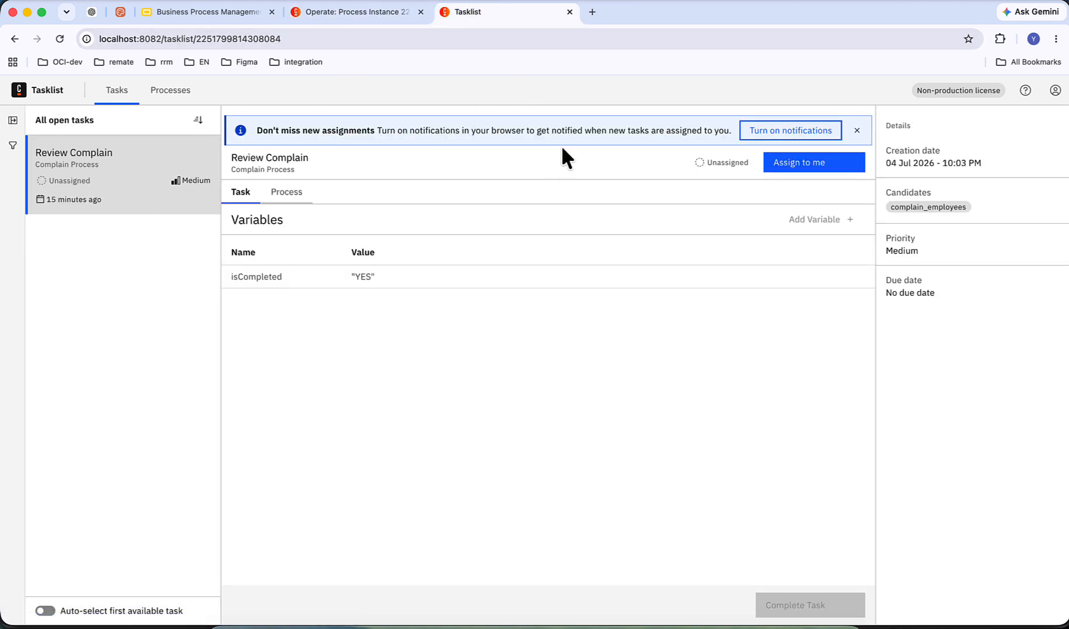
left_click(810, 163)
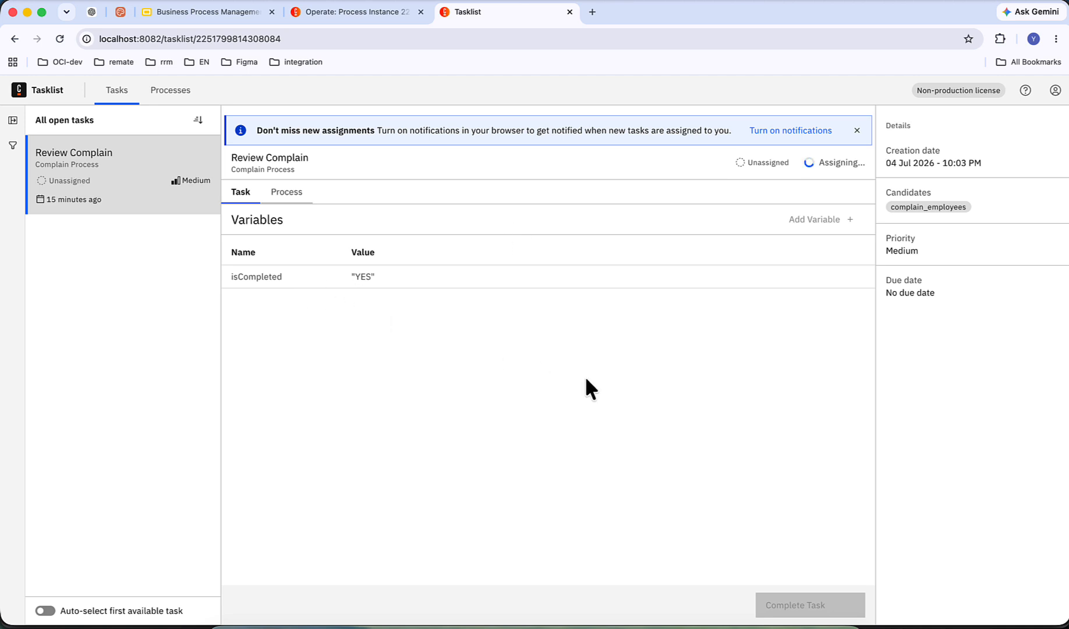
left_click(784, 611)
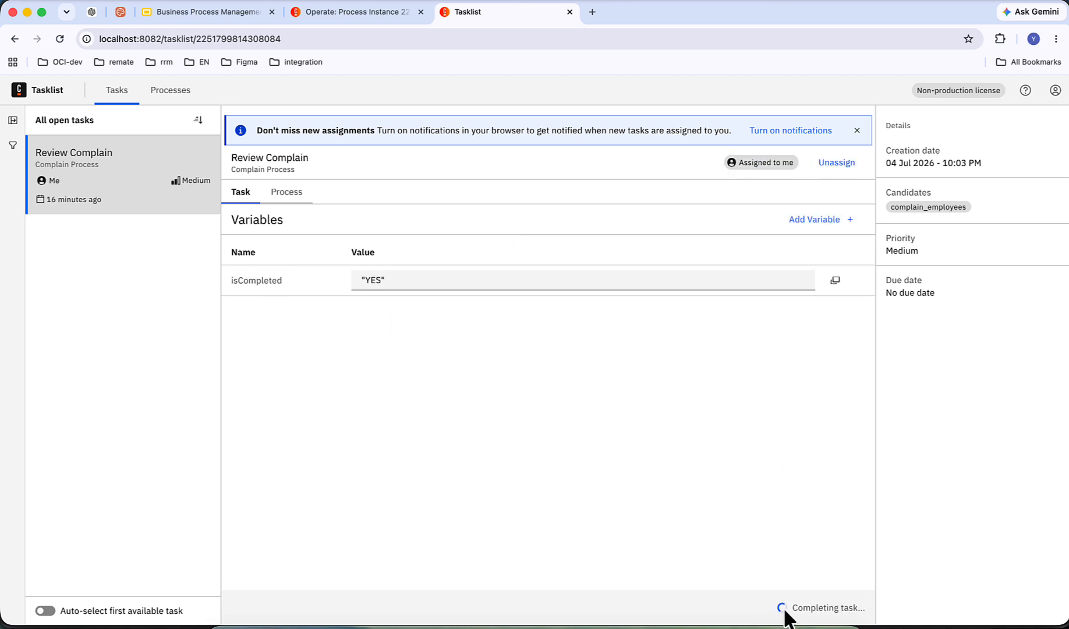
key("ctrl+shift+Tab")
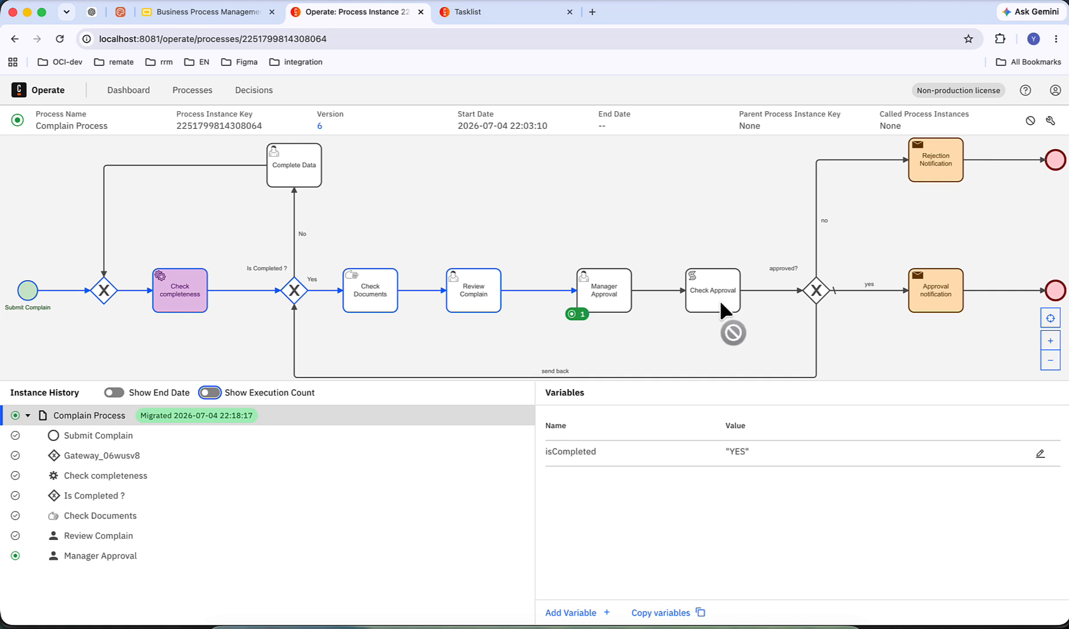
Step: Return to Tasklist, open the Manager Approval task and assign it to yourself
left_click(521, 14)
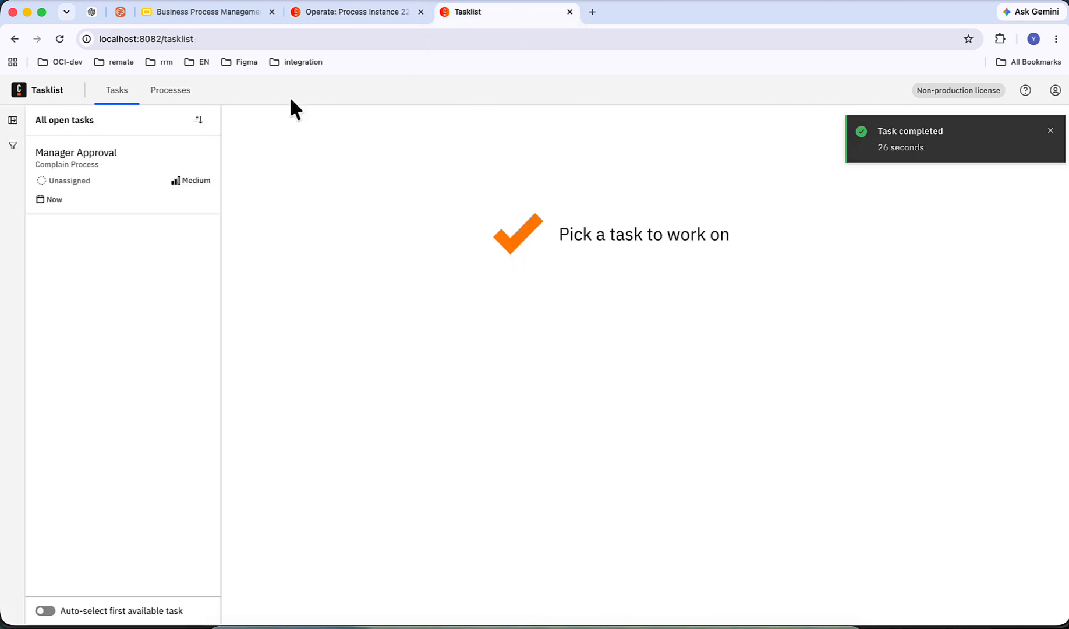
left_click(122, 198)
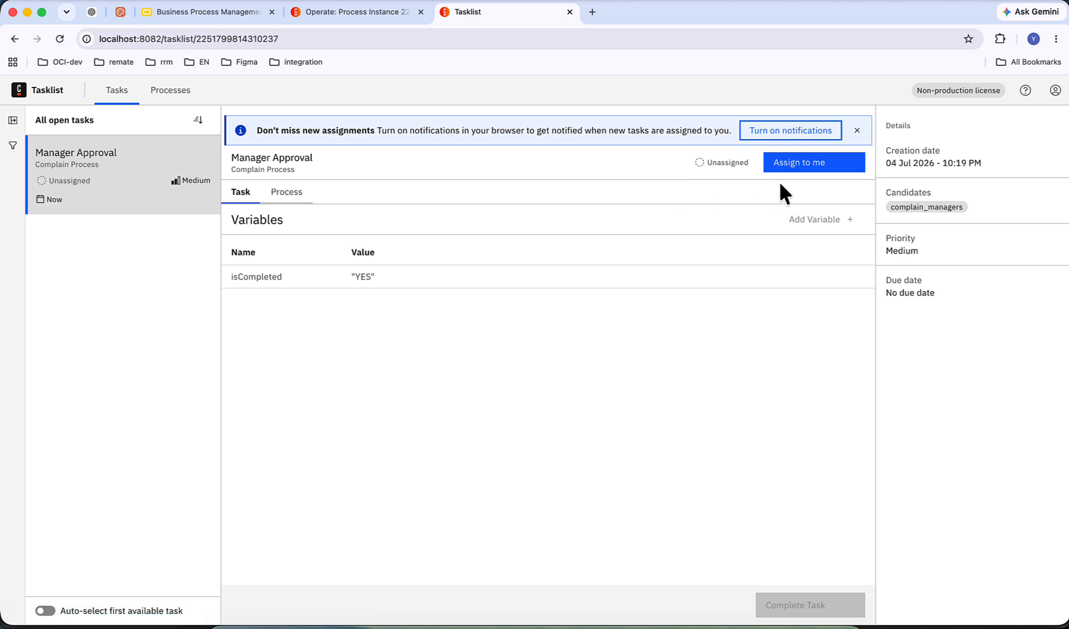
left_click(797, 168)
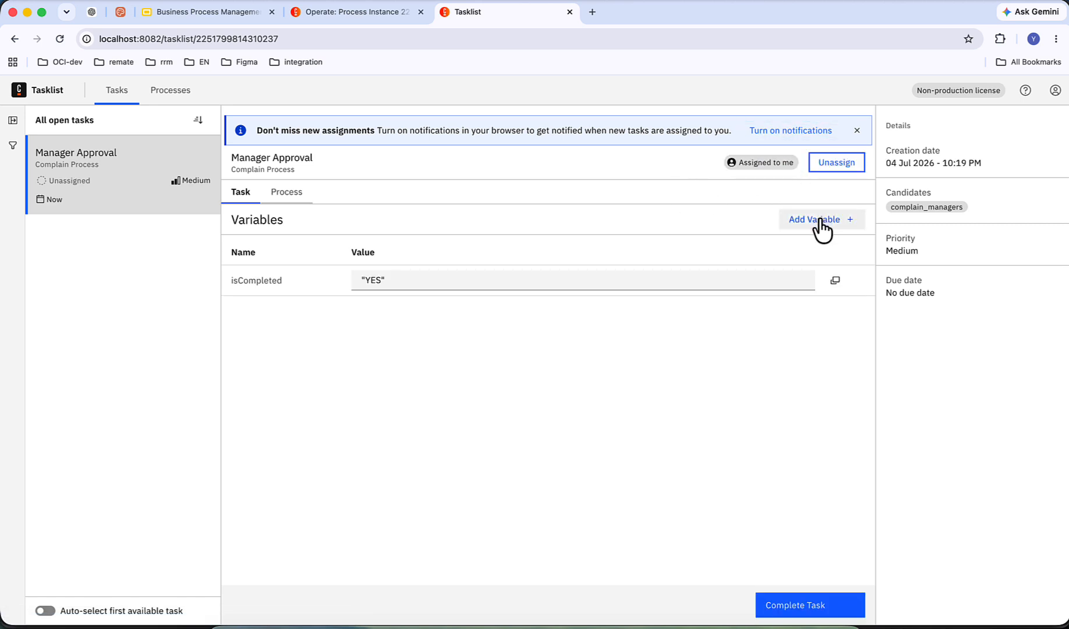
Step: Complete Manager Approval with a new managerDecision variable set to "approved", and check the instance in Operate
left_click(815, 221)
left_click(278, 311)
type("managerDecision")
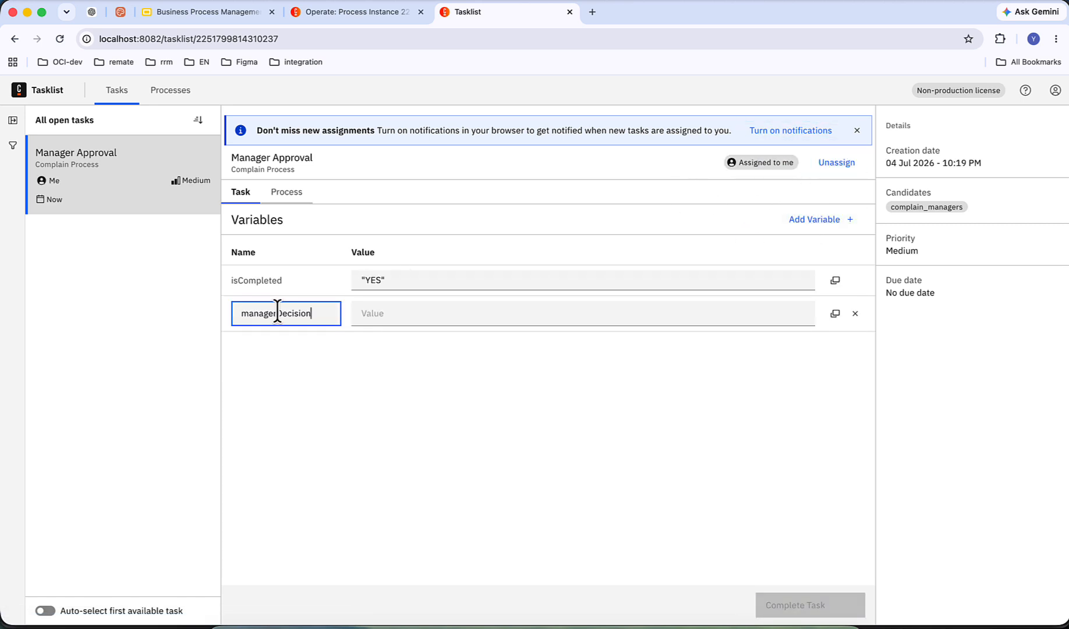
left_click(403, 316)
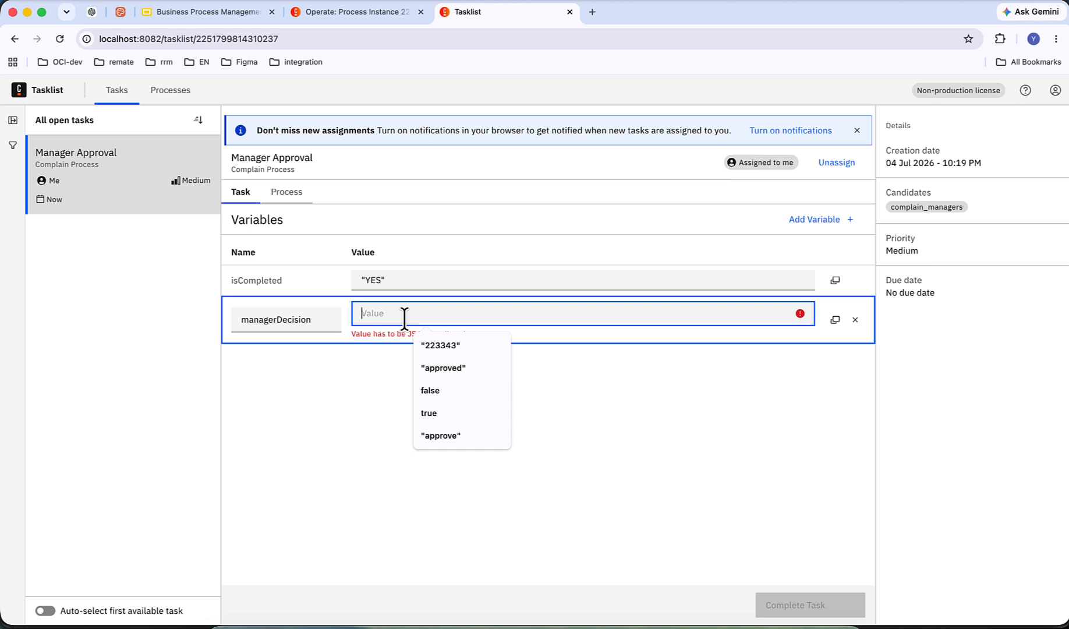
type("\"\"")
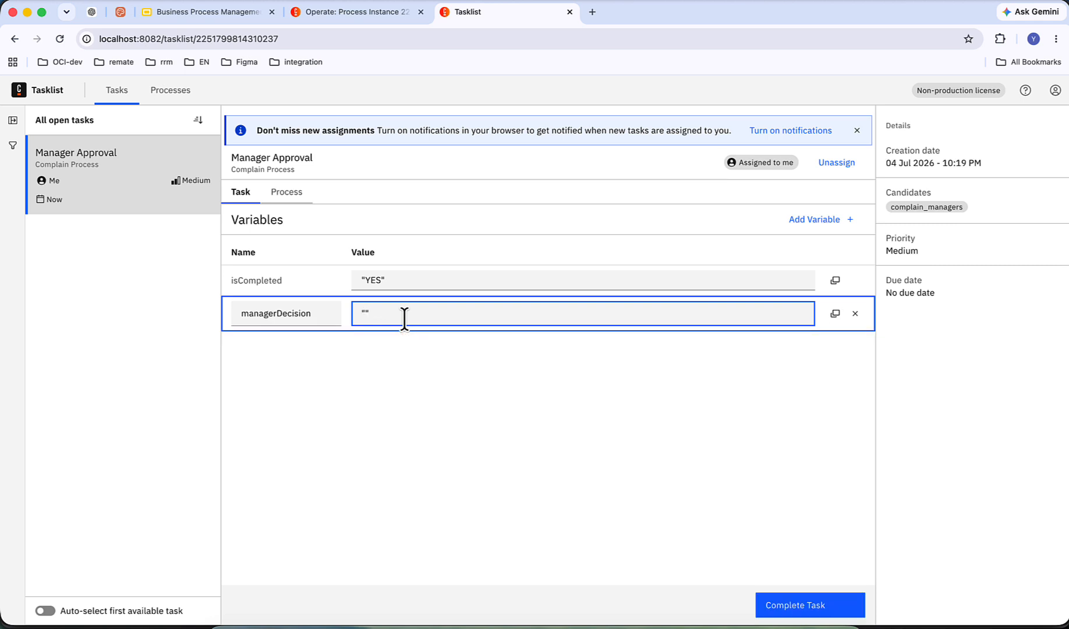
type("approved")
left_click(755, 415)
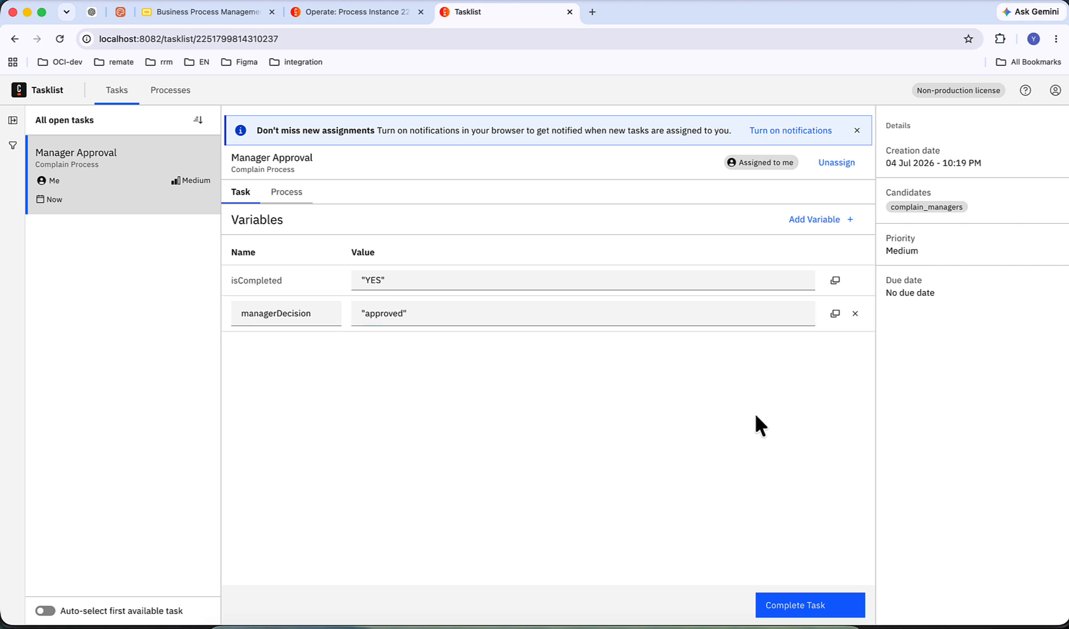
left_click(785, 614)
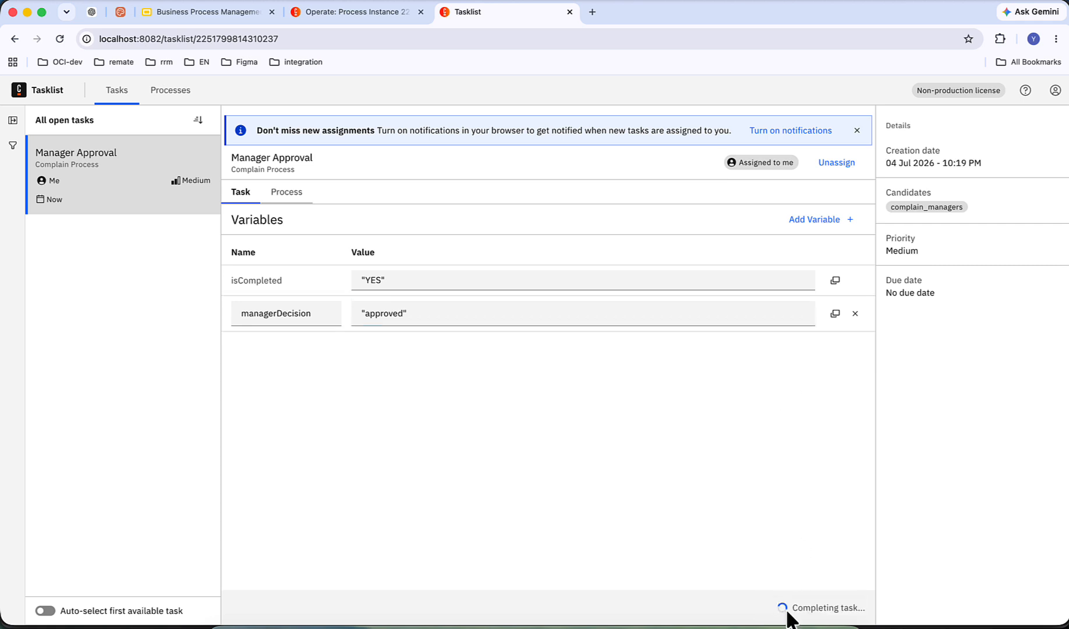
key("ctrl+shift+Tab")
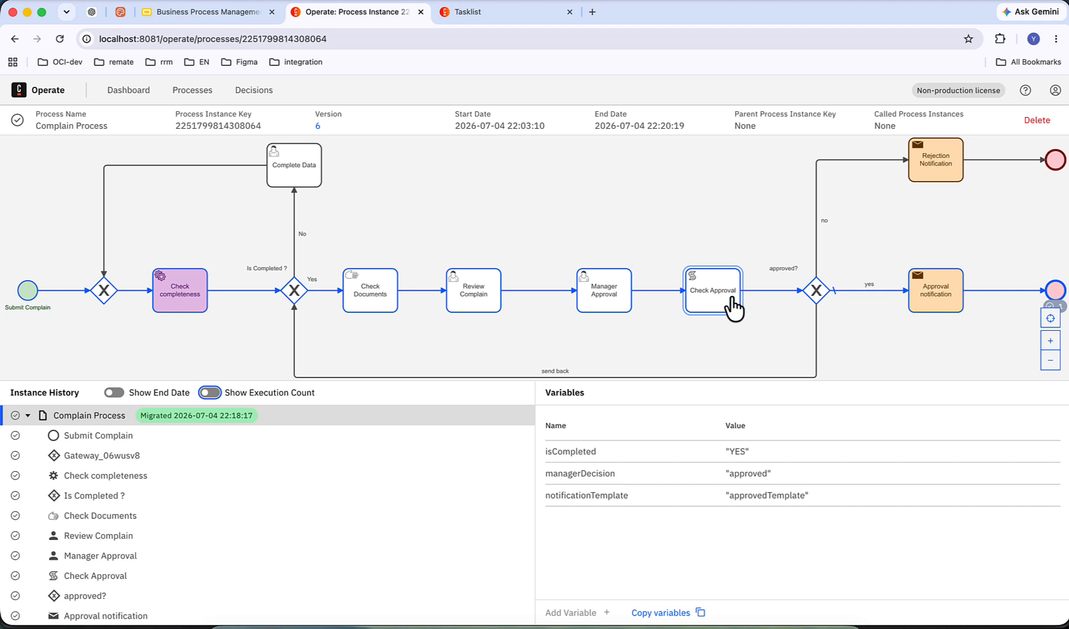
Step: Examine the notificationTemplate variable and its value in the completed instance, and return to the BPMN task types slide in Google Slides
double_click(579, 495)
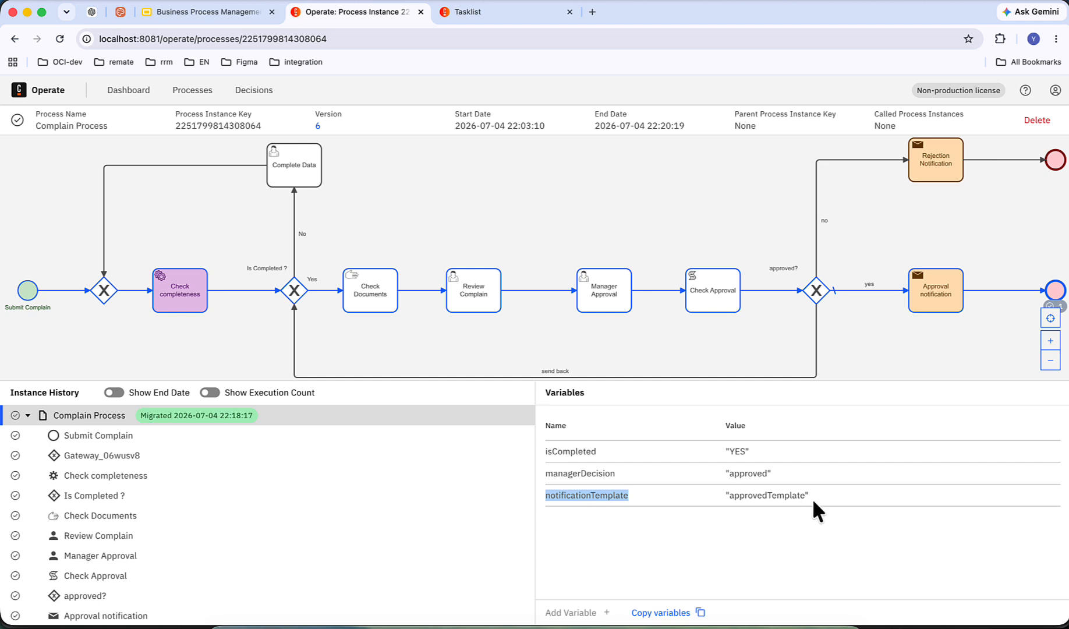
left_click_drag(810, 497, 702, 495)
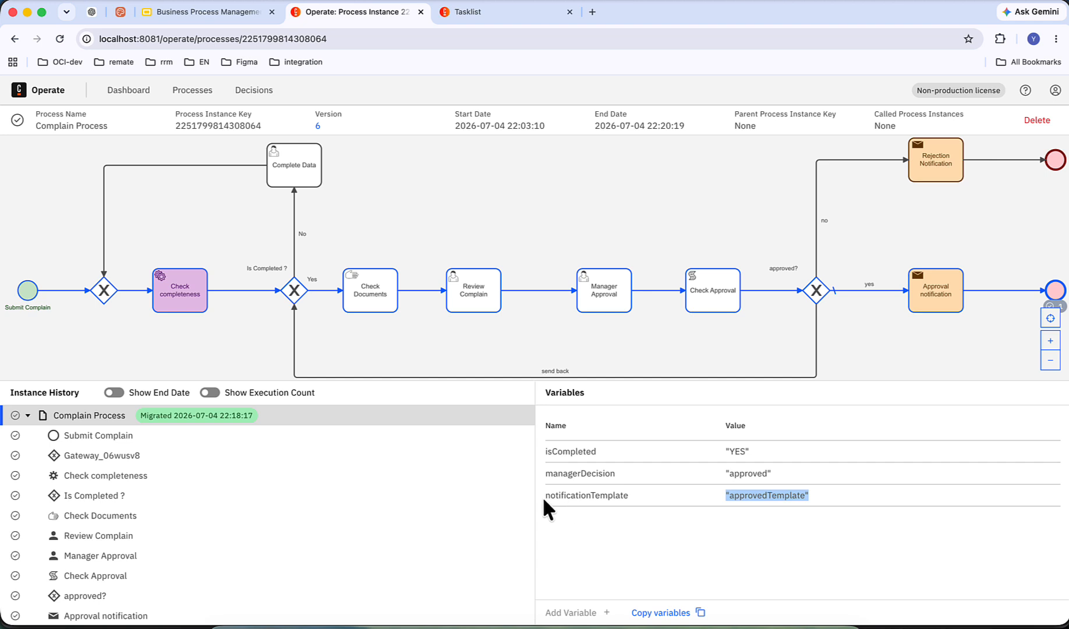
left_click_drag(542, 496, 826, 499)
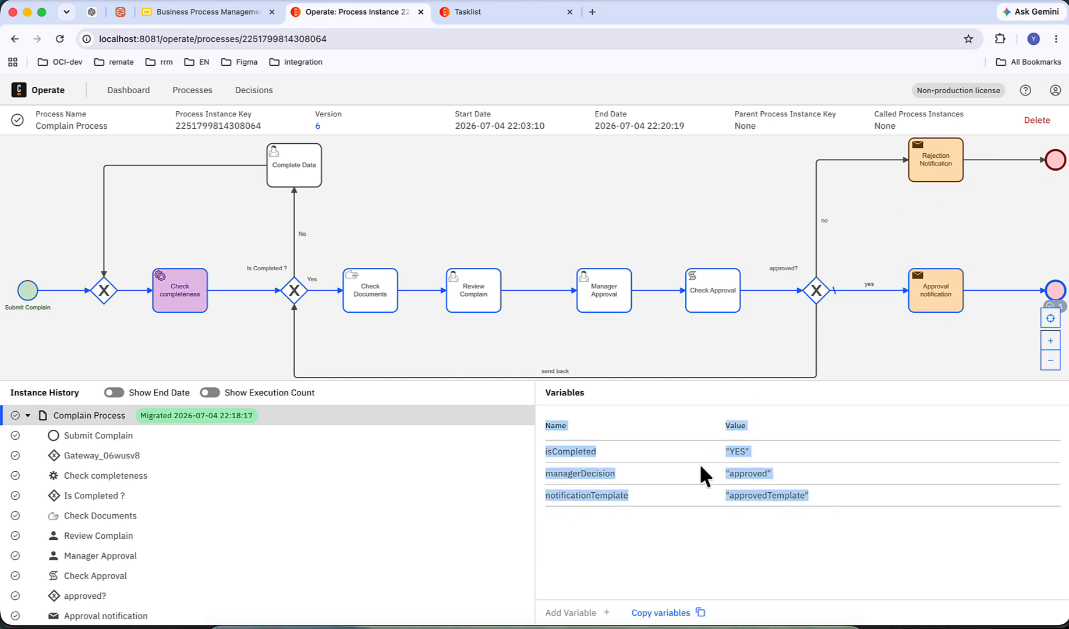
left_click(638, 502)
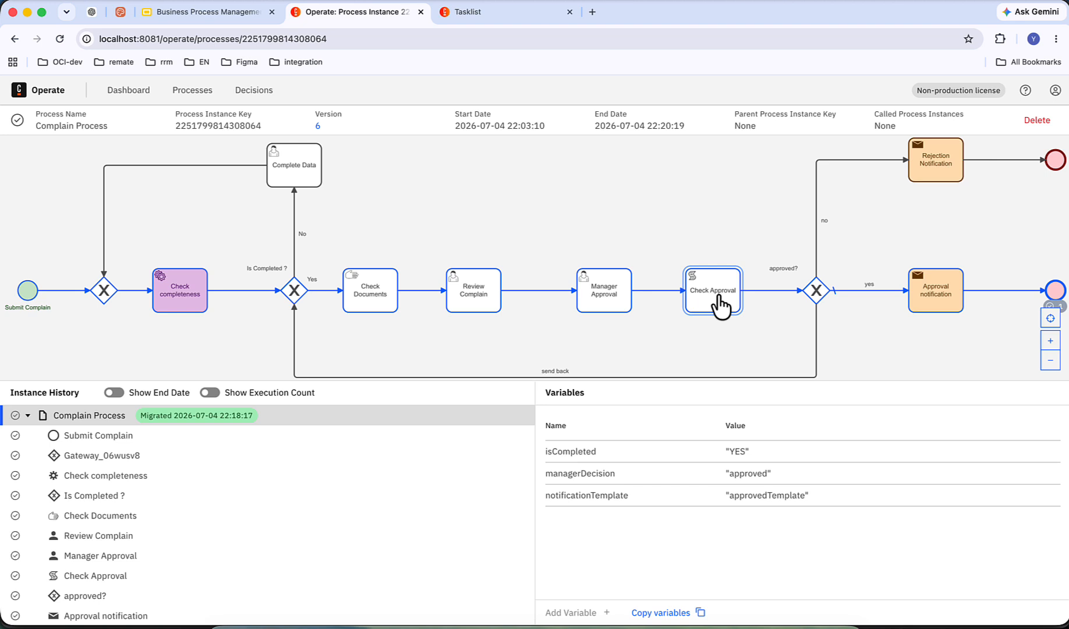
left_click(227, 12)
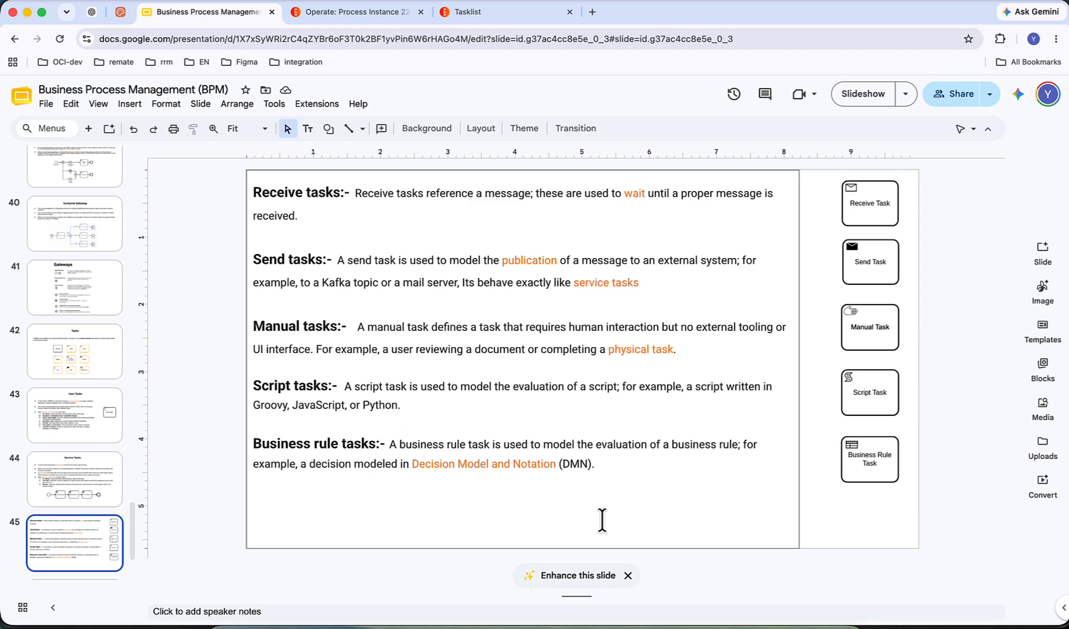
Step: Switch to Camunda Modeler and change the Check Documents manual task to a business rule task
left_click(763, 624)
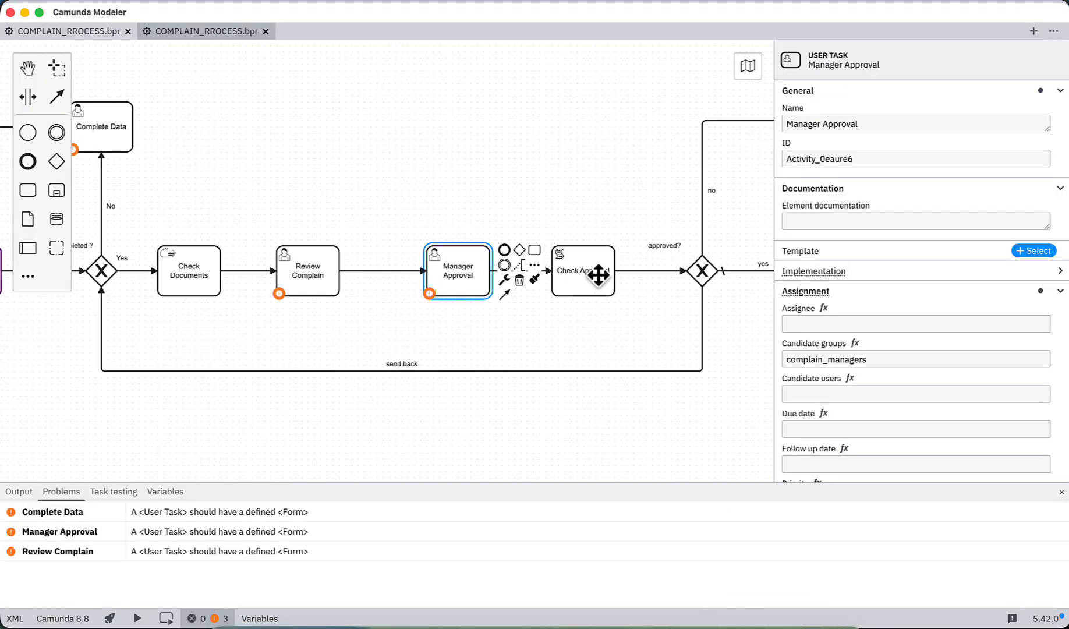
left_click(187, 275)
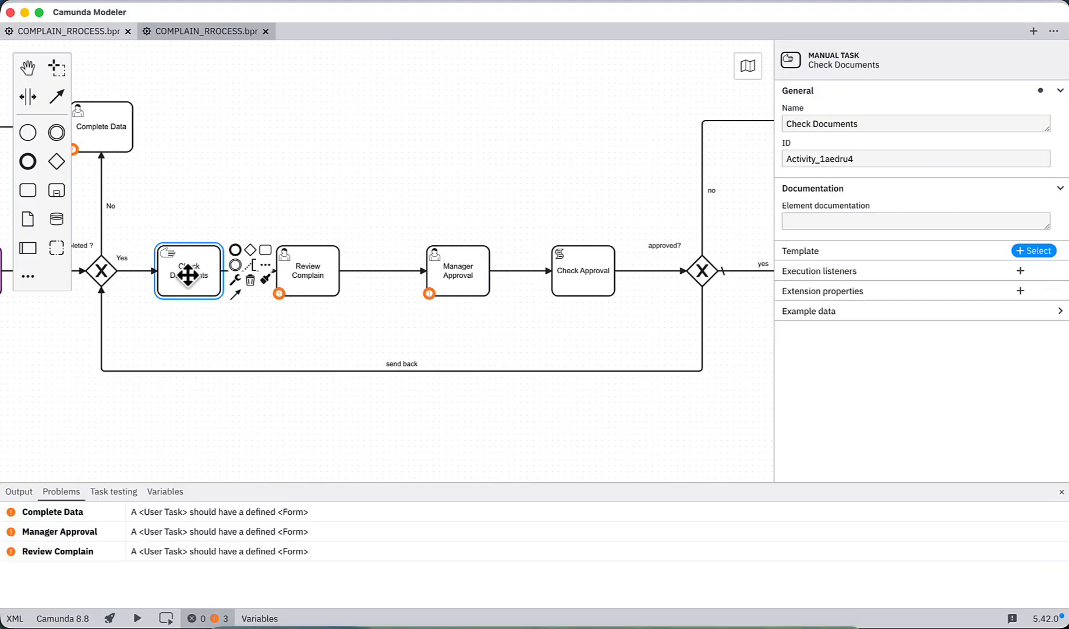
left_click(234, 281)
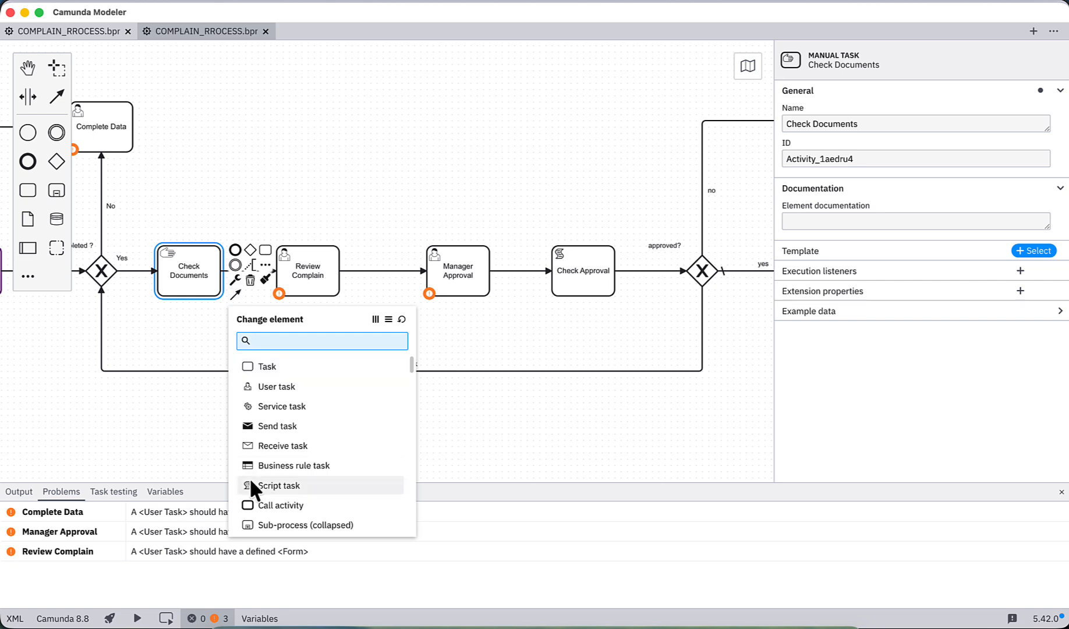
left_click(276, 464)
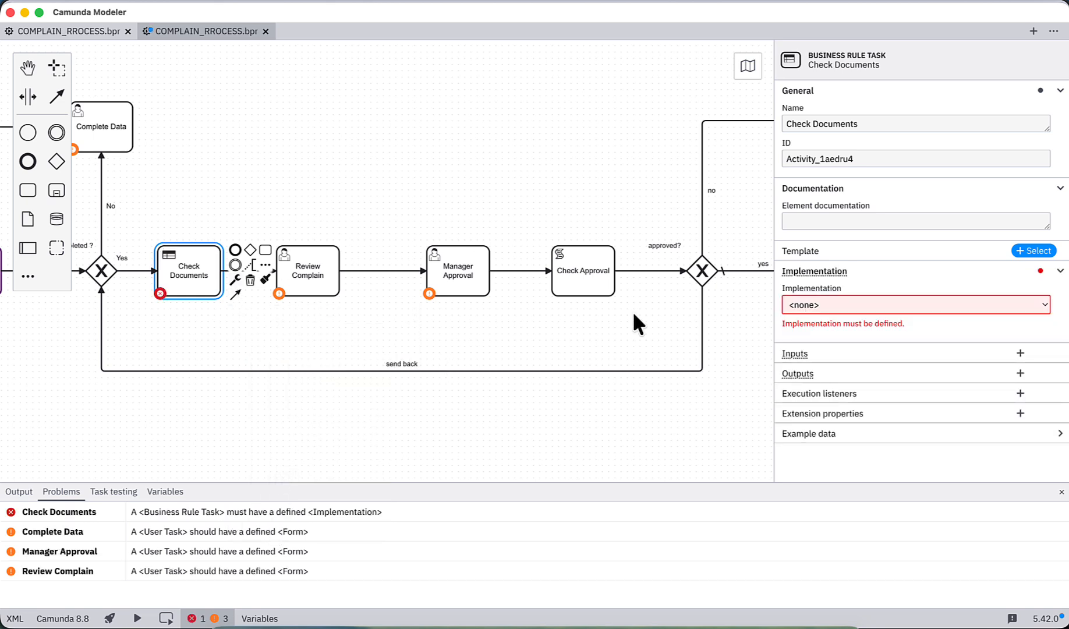
left_click(889, 123)
left_click_drag(868, 123, 785, 123)
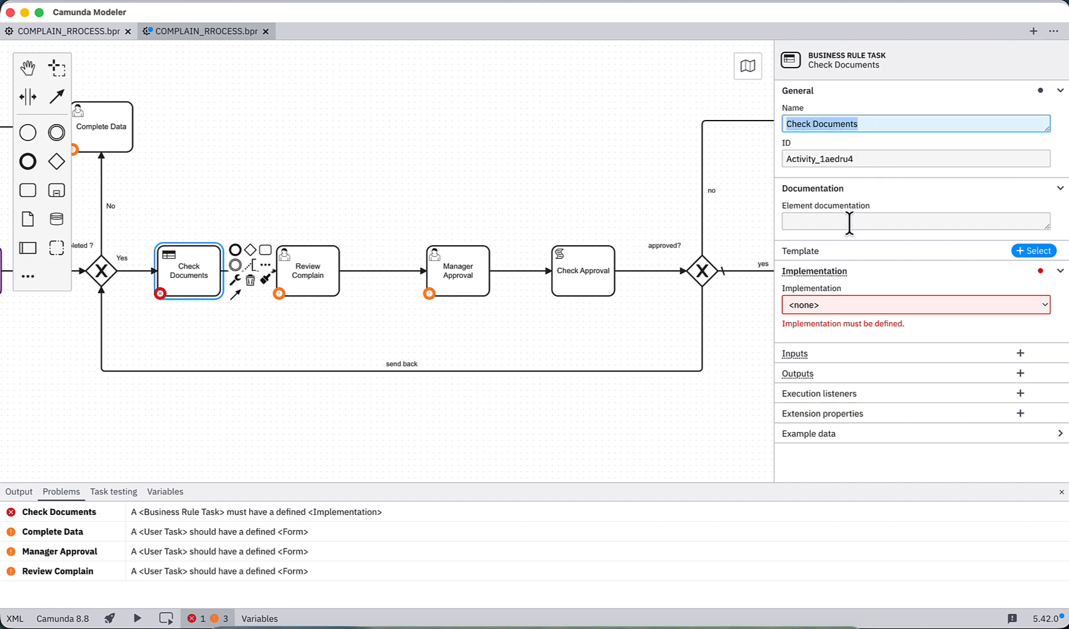
Step: Set the implementation of the Check Documents business rule task to DMN decision
left_click(860, 315)
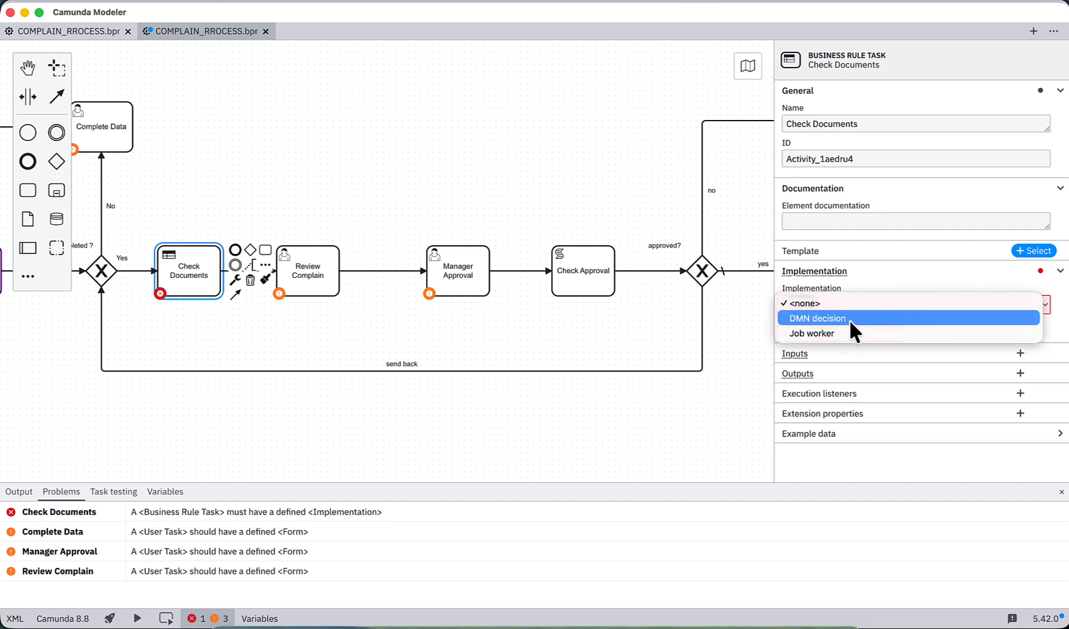
left_click(848, 318)
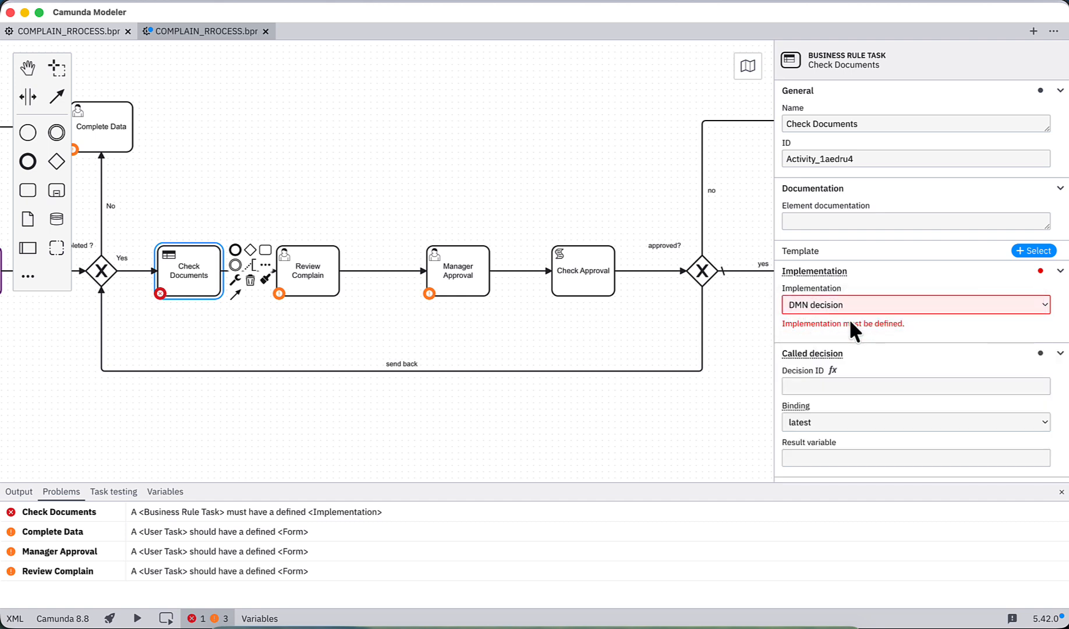
left_click(831, 369)
scroll(832, 372, "down", 2)
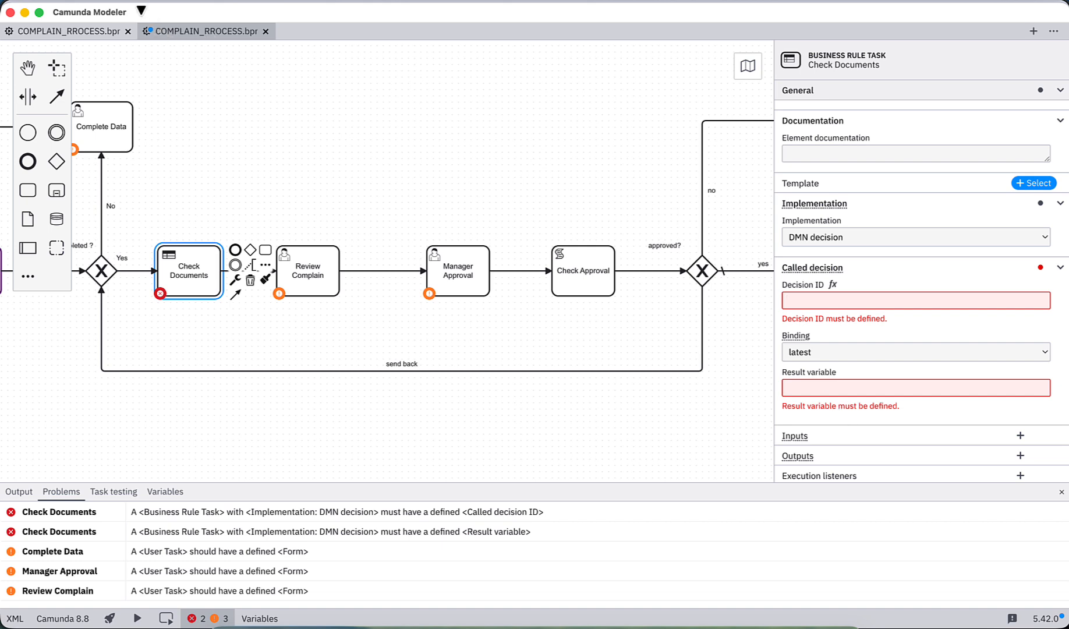
Step: Create a new Camunda 8 DMN diagram and move its Decision 1 box lower on the canvas
left_click(130, 2)
mouse_move(146, 10)
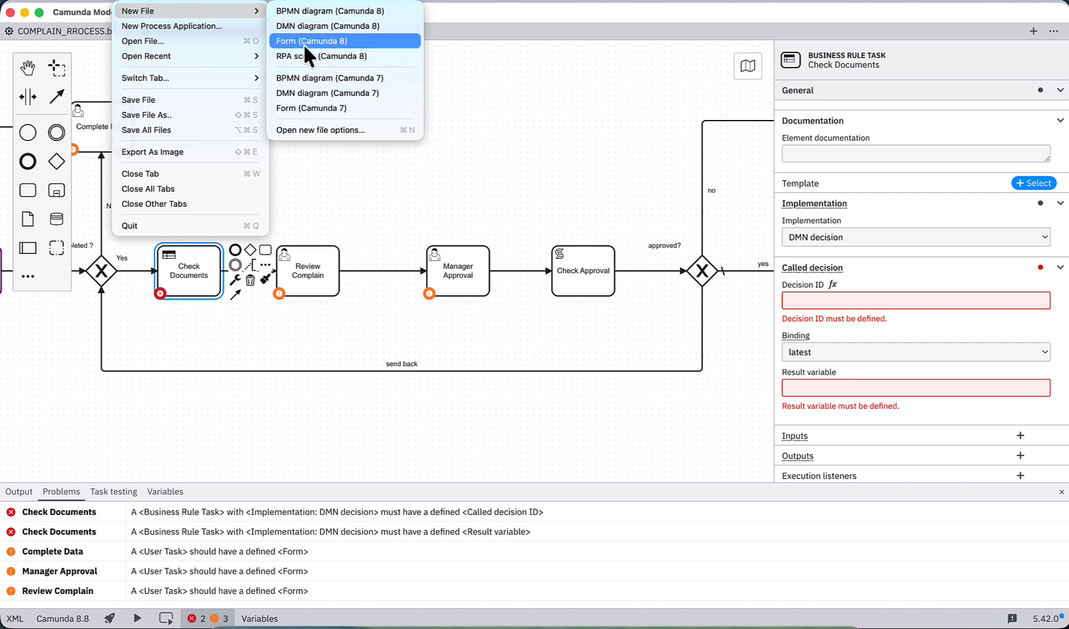
left_click(312, 25)
left_click_drag(153, 120, 172, 219)
left_click(380, 183)
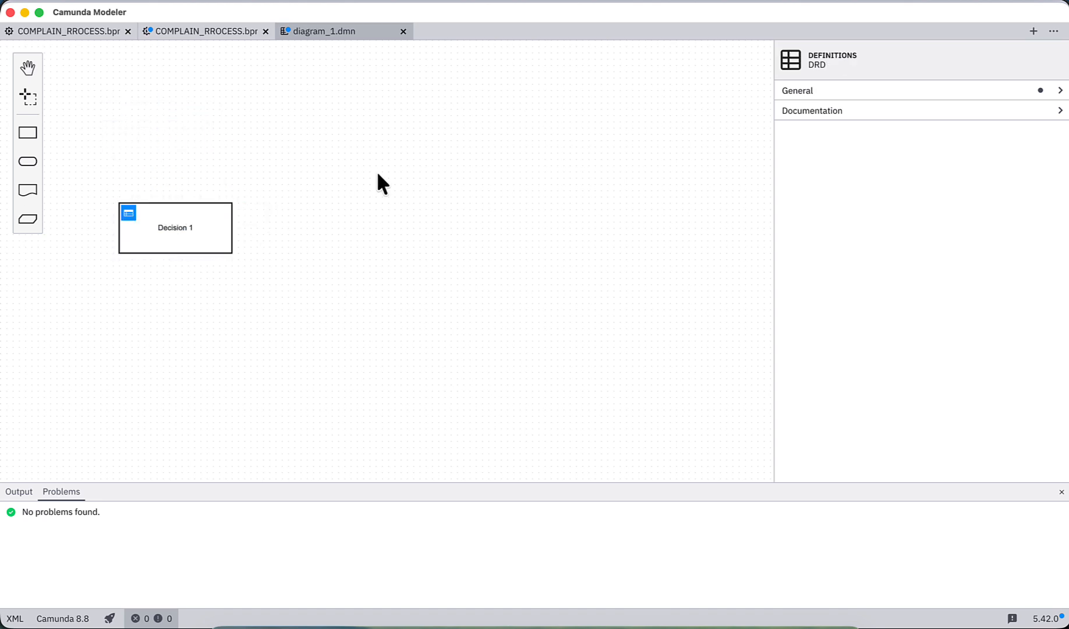
Step: Copy the DMN diagram's definitions ID, Definitions_1bw4jsu, into the Decision ID of the Check Documents task
left_click(1058, 91)
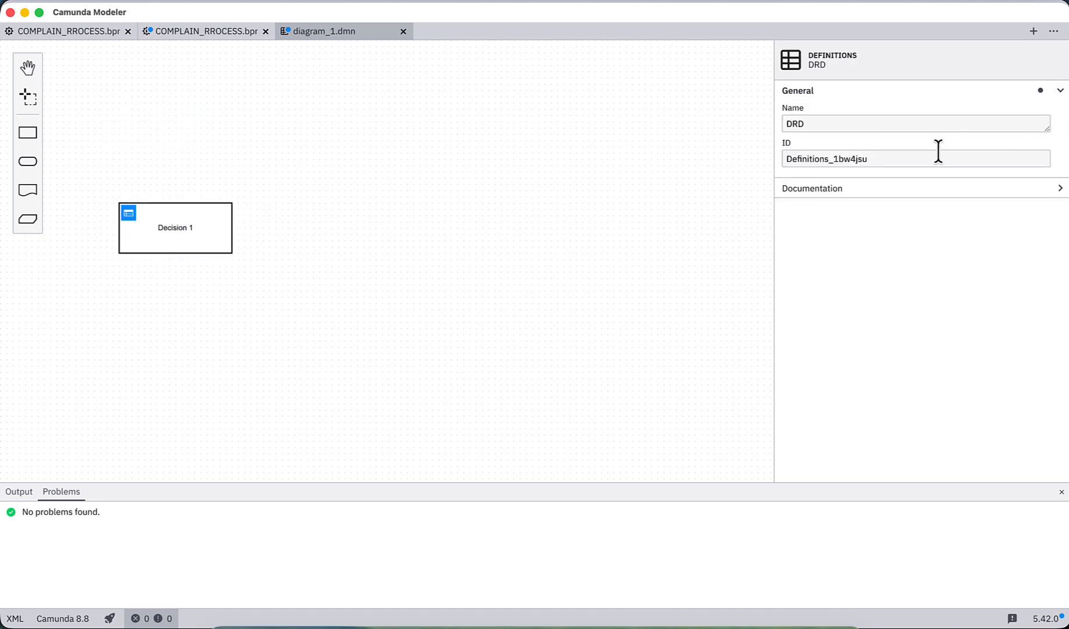
left_click_drag(930, 153, 757, 157)
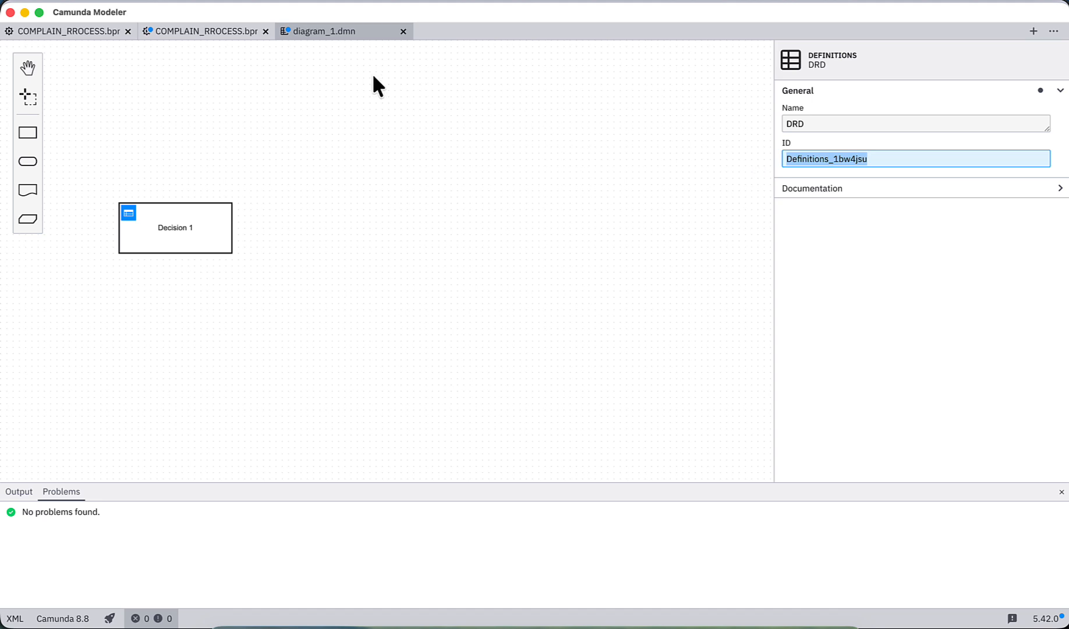
left_click(211, 30)
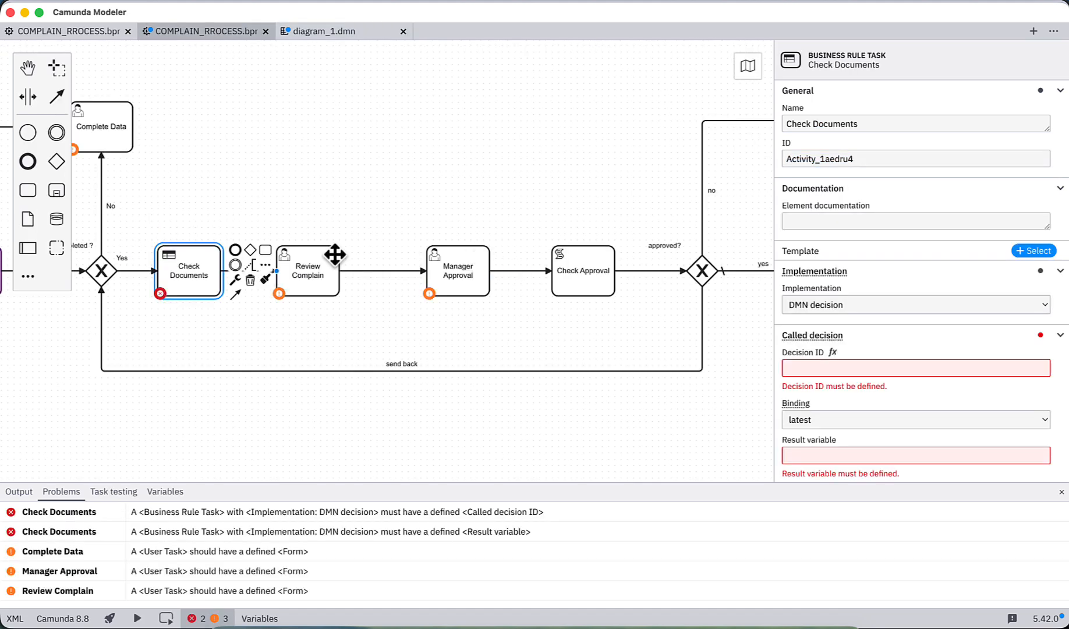
left_click(827, 368)
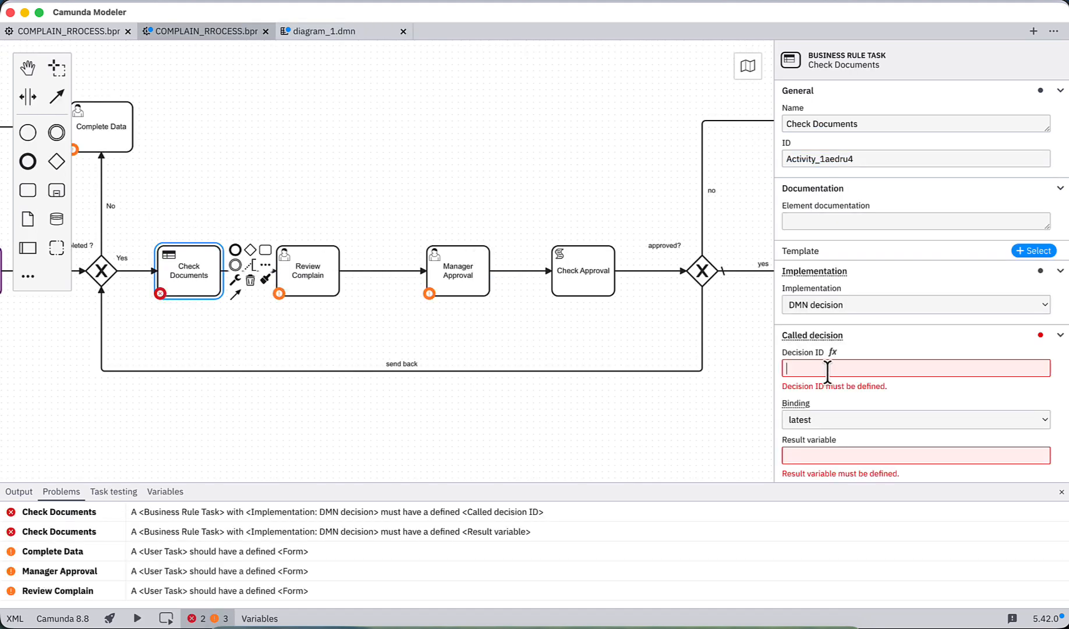
type("=managerDecision")
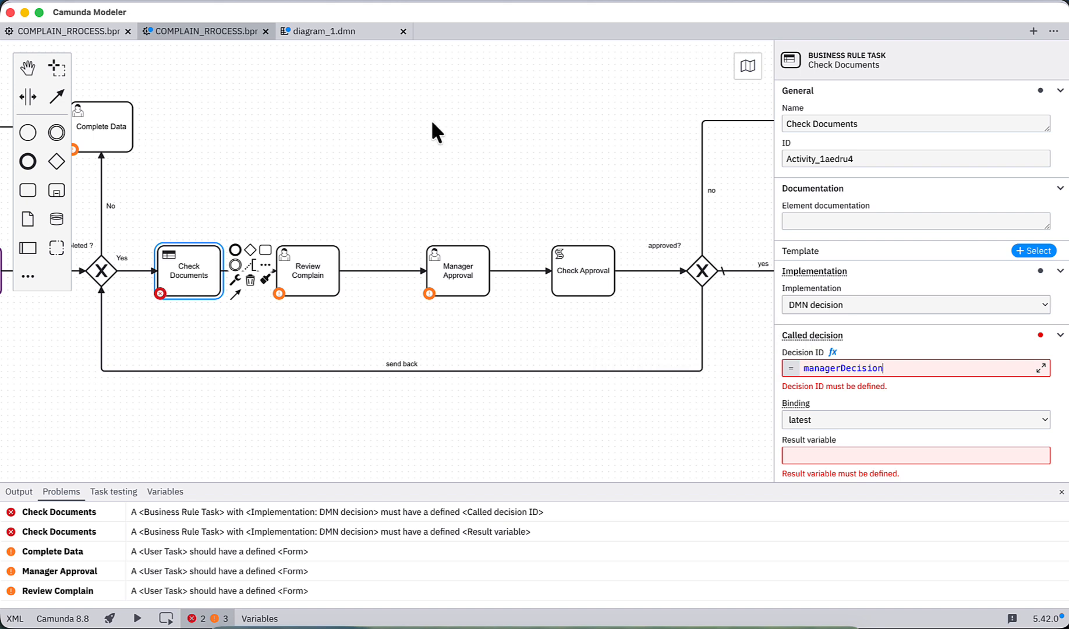
left_click(336, 29)
double_click(831, 159)
key("super+c")
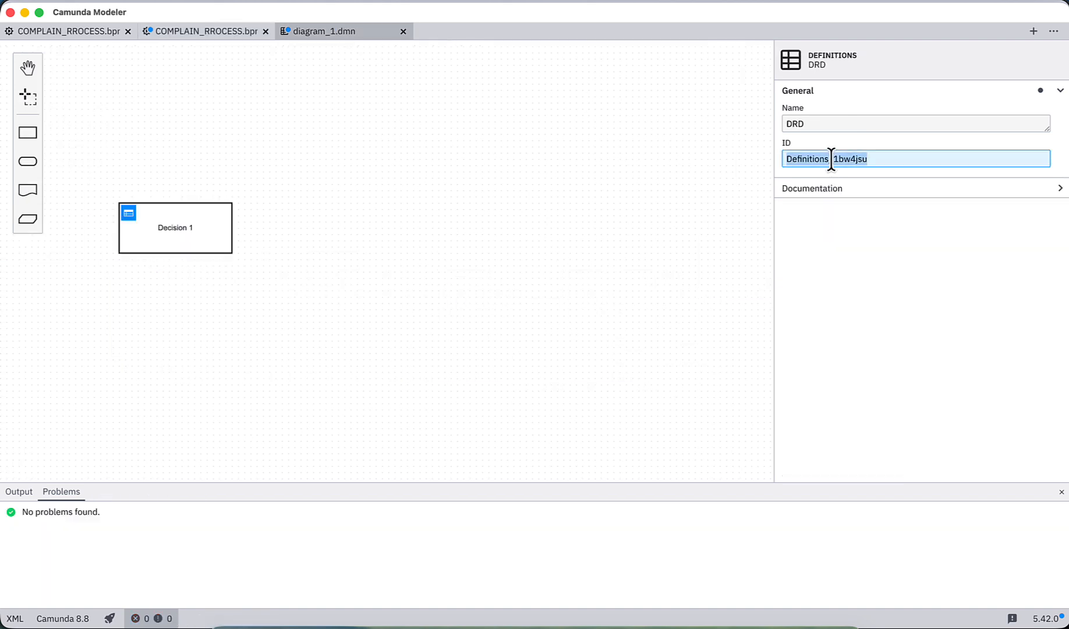
left_click(188, 32)
double_click(816, 368)
key("super+v")
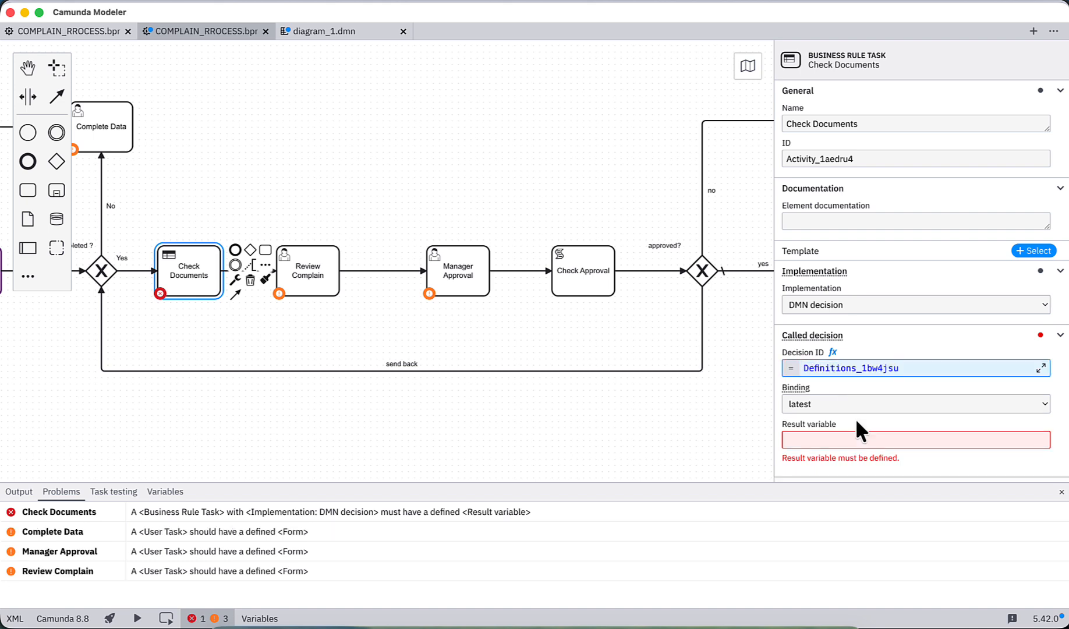
Step: Examine the binding and result variable settings of the decision called by Check Documents
left_click(868, 403)
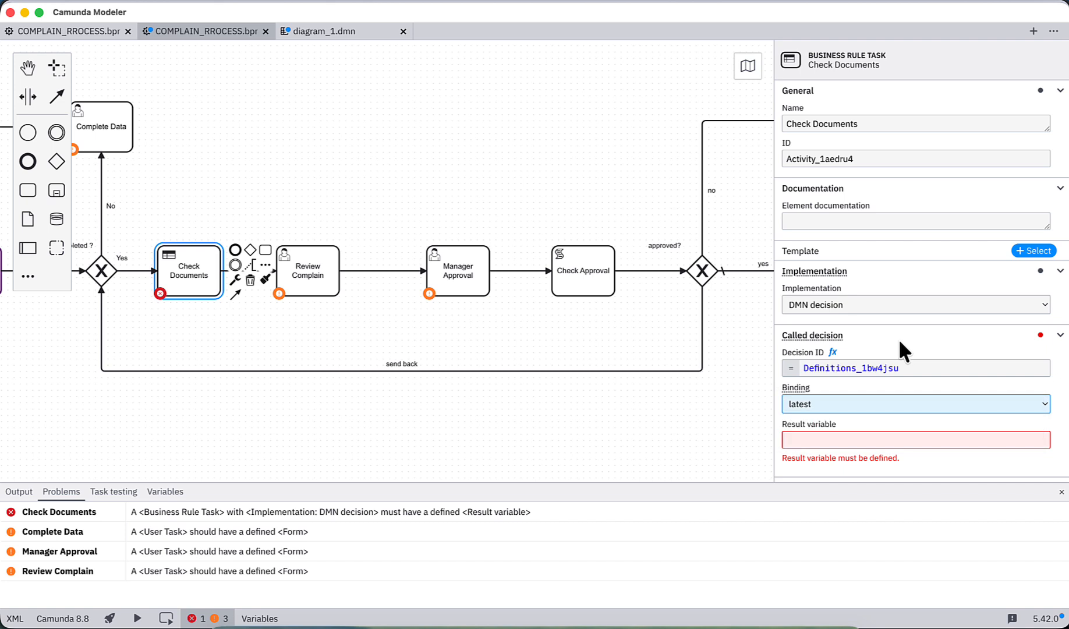
scroll(863, 426, "down", 2)
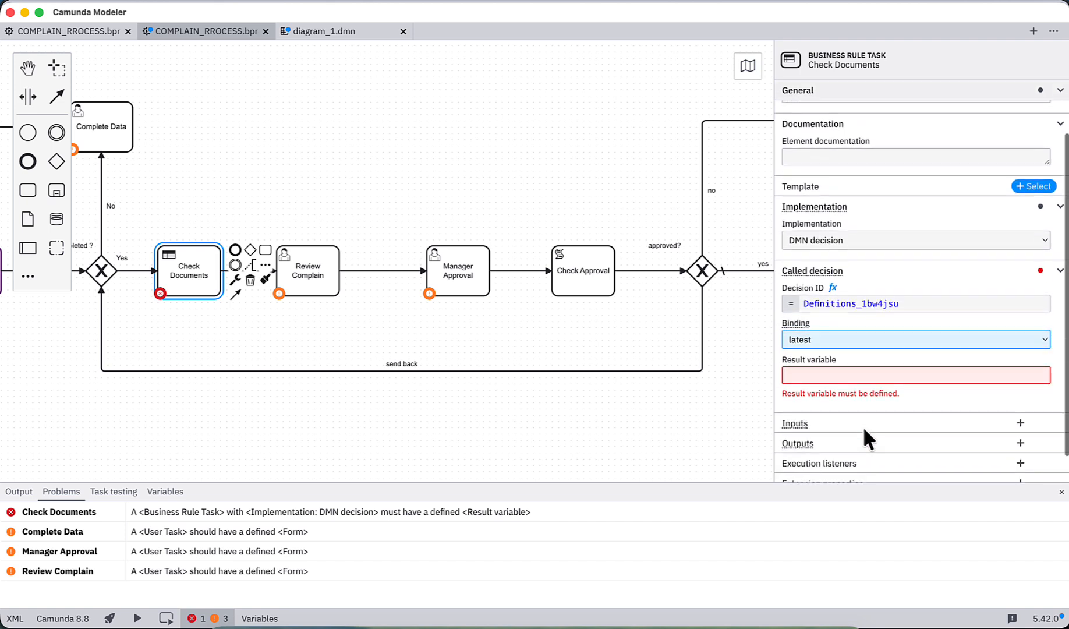
left_click(838, 377)
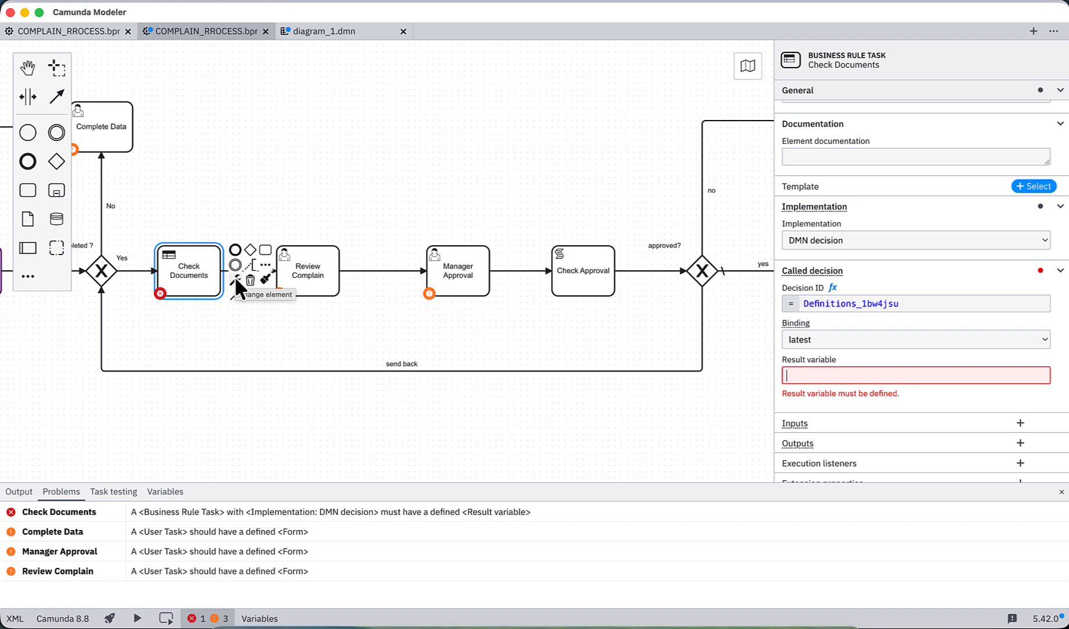
Step: Compare the properties of the Check completeness, Check Documents, Review Complain and Check Approval tasks
left_click_drag(200, 339, 386, 347)
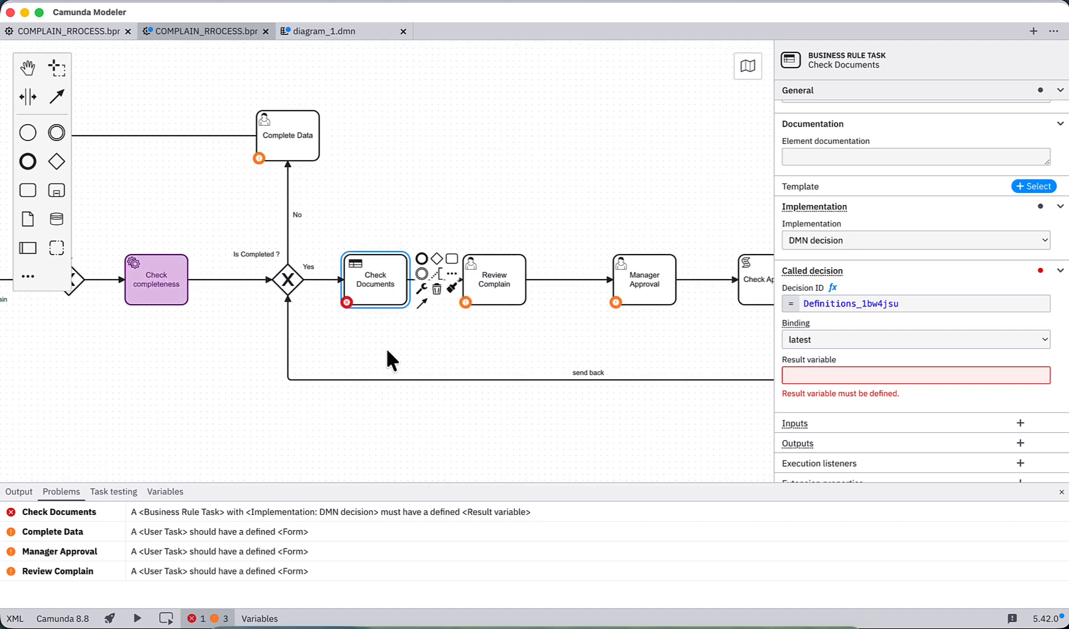
left_click(167, 282)
left_click(382, 292)
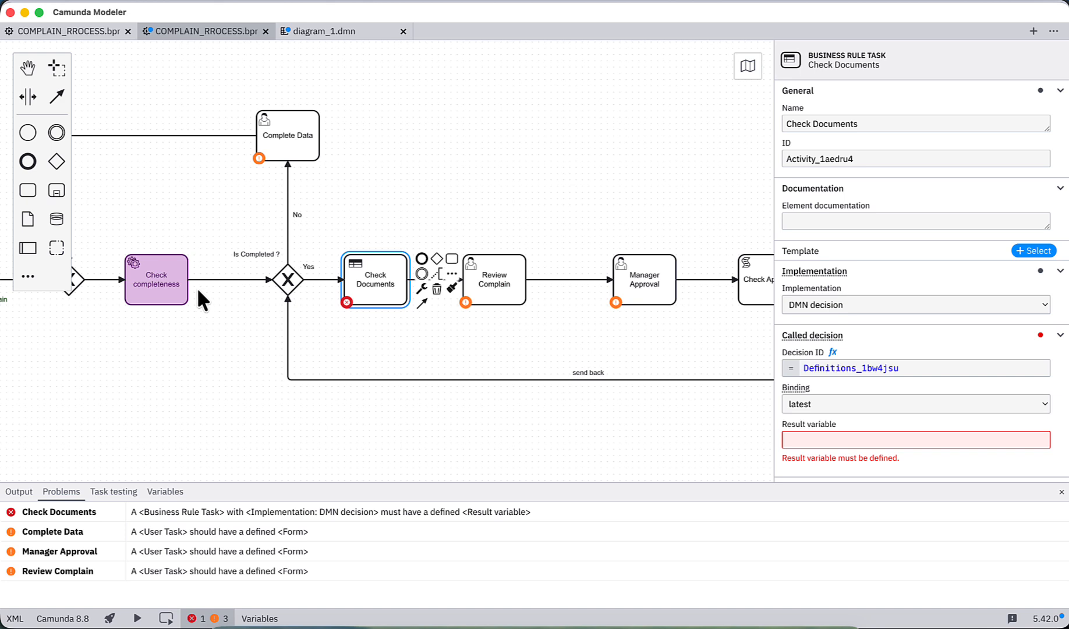
left_click(162, 278)
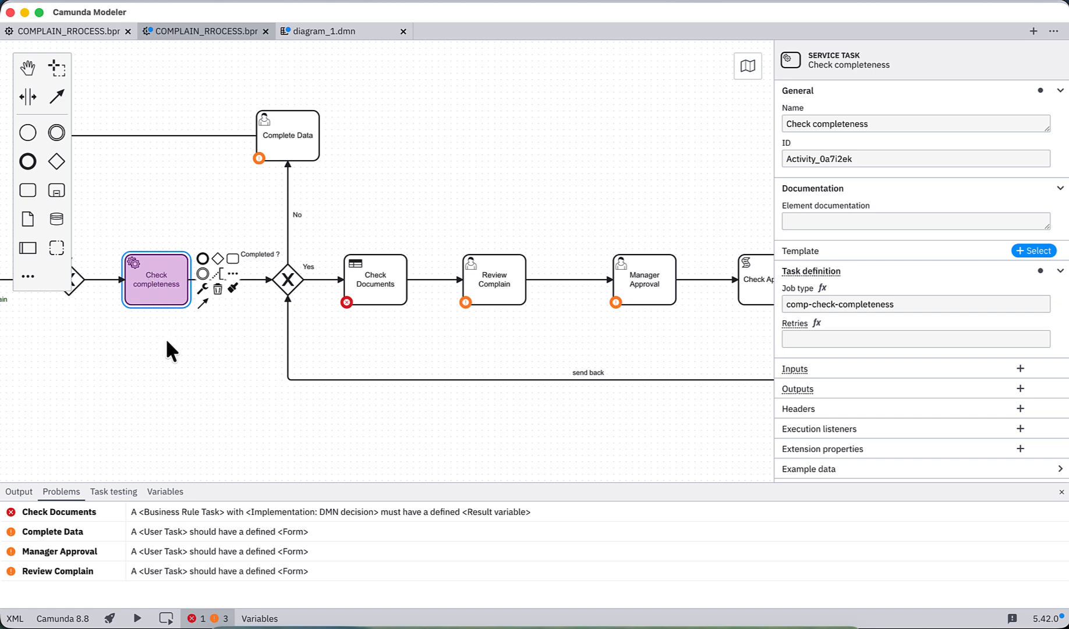
left_click(376, 280)
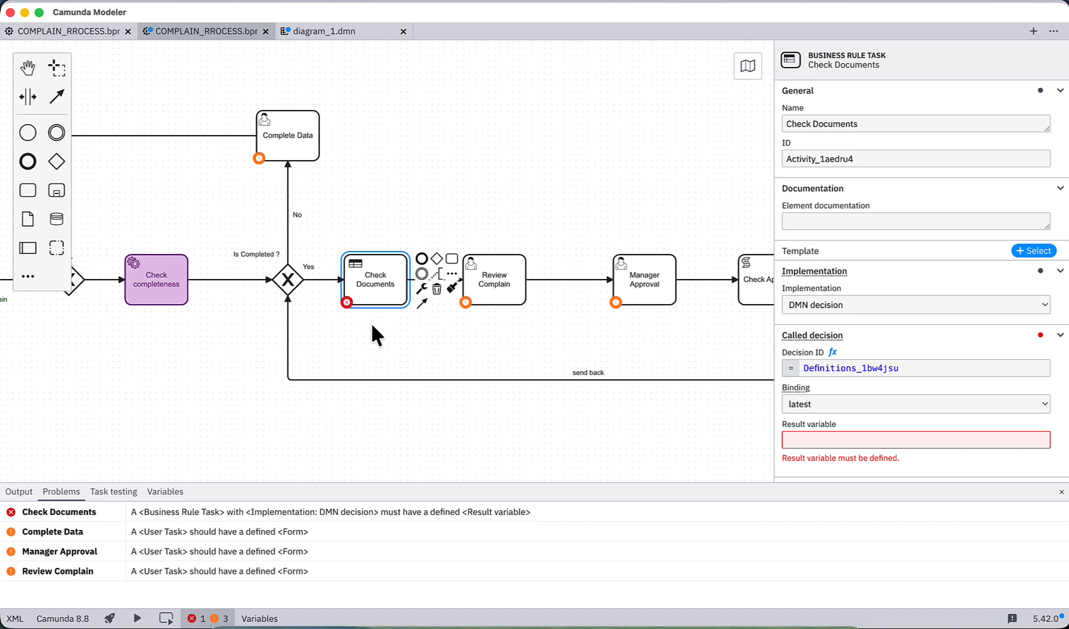
left_click(491, 285)
left_click(754, 279)
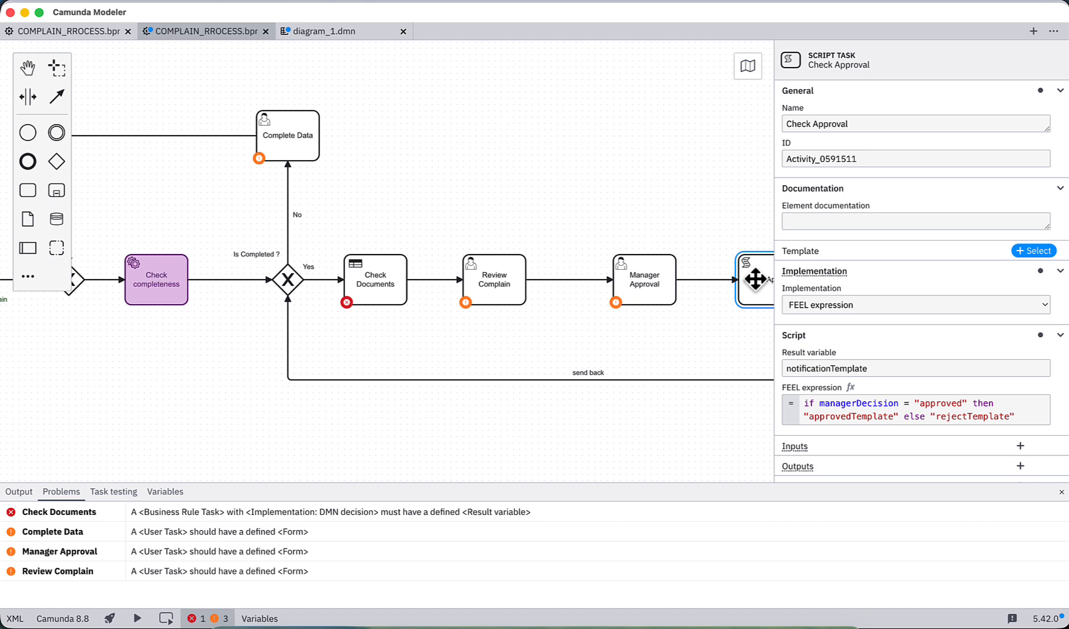
Step: Change Check Documents back to a manual task and save the complaint process diagram
left_click(393, 294)
left_click(419, 292)
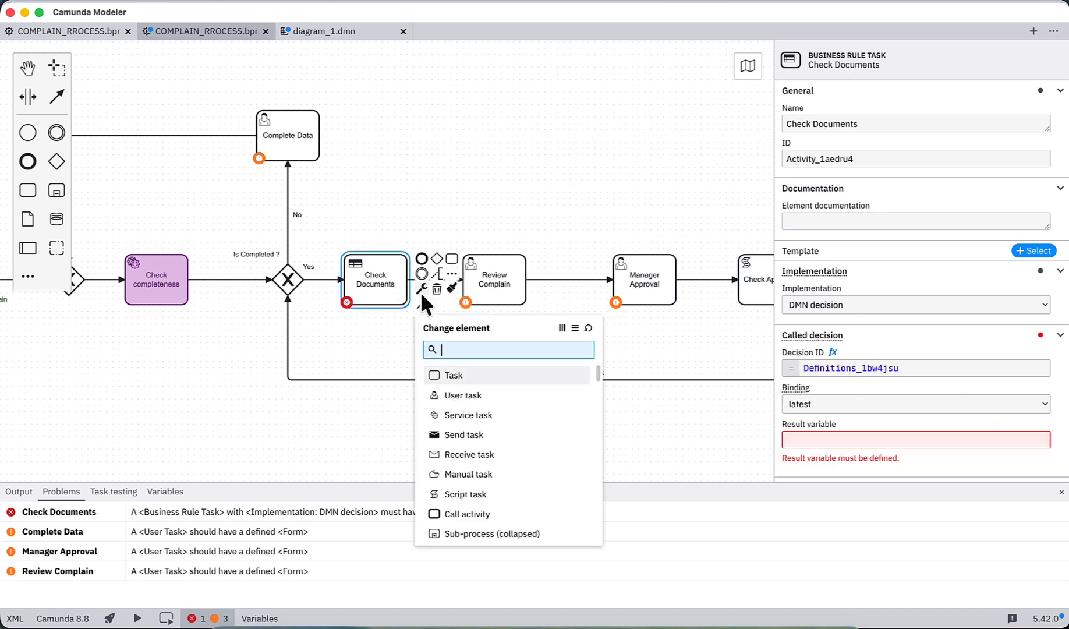
left_click(457, 473)
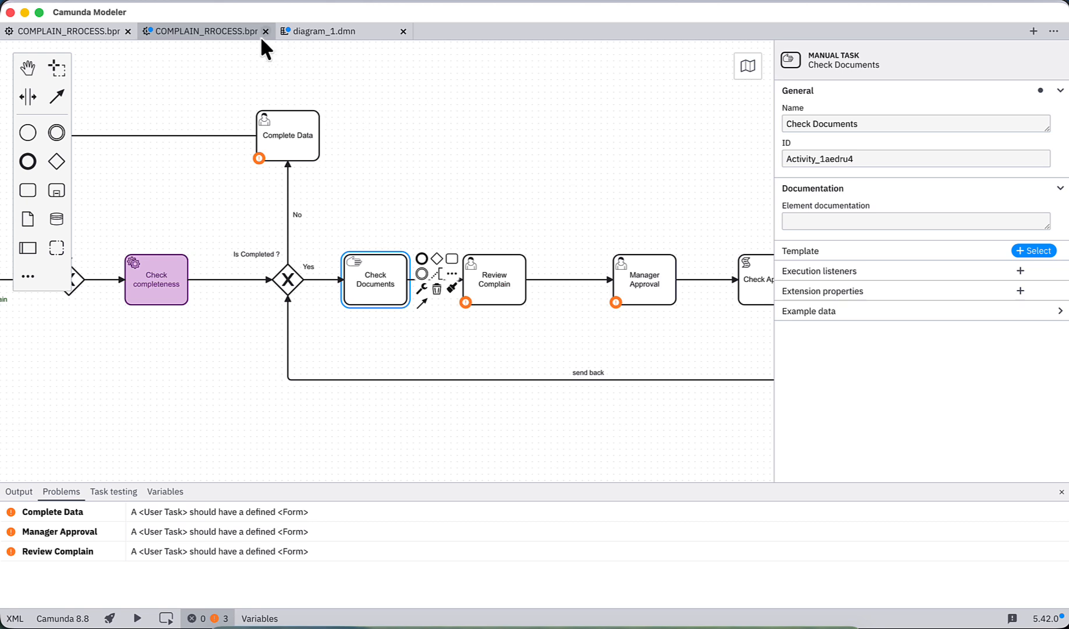
key("super+s")
Step: Close the diagram_1.dmn file without saving it
left_click(318, 32)
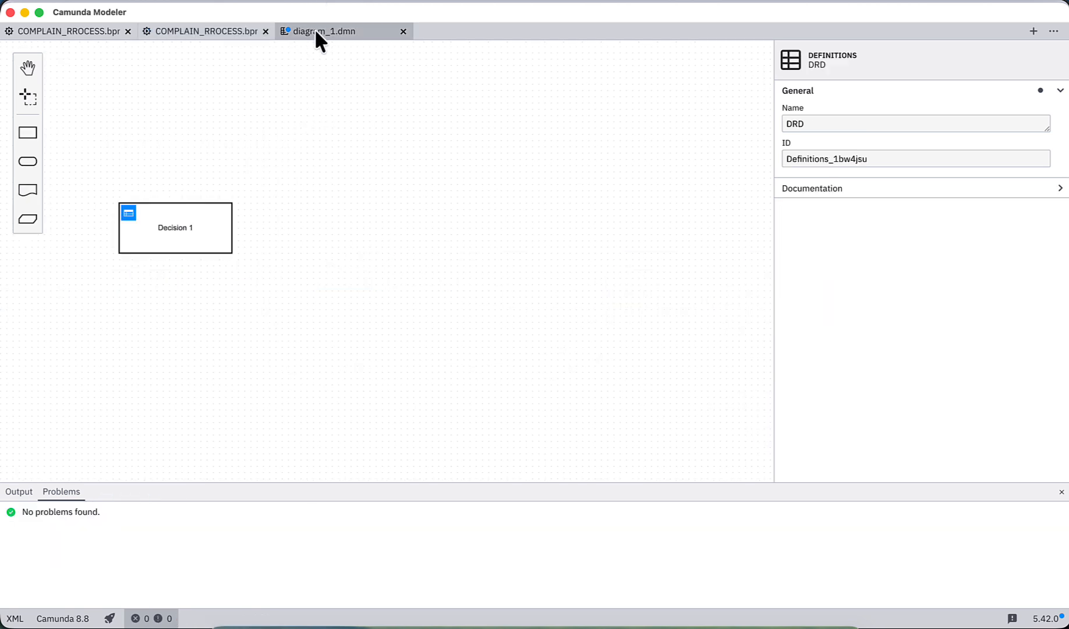
left_click(402, 32)
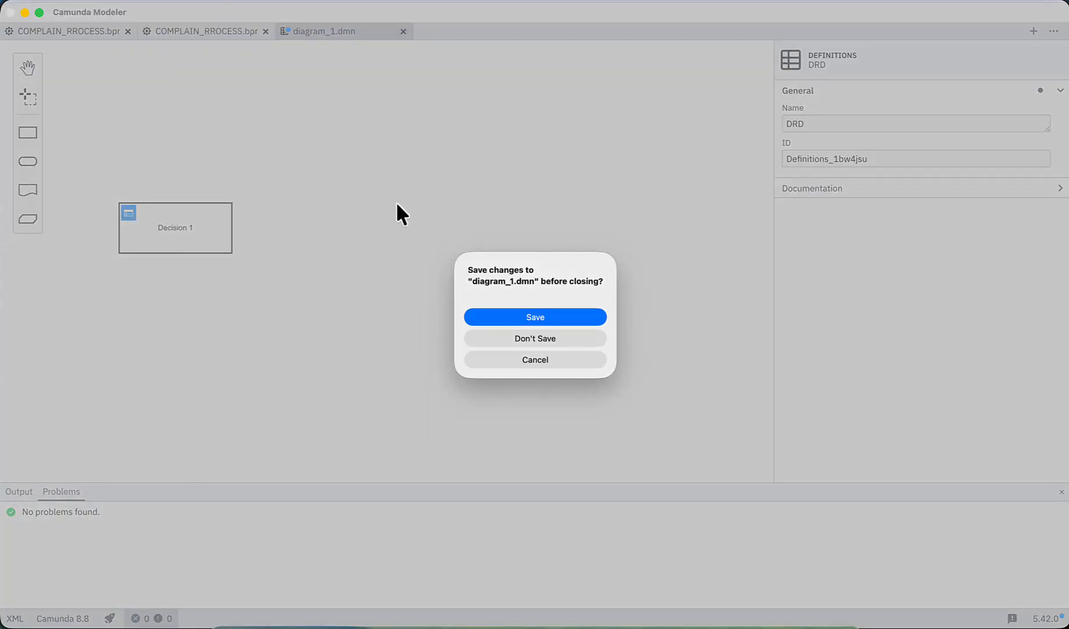
left_click(528, 338)
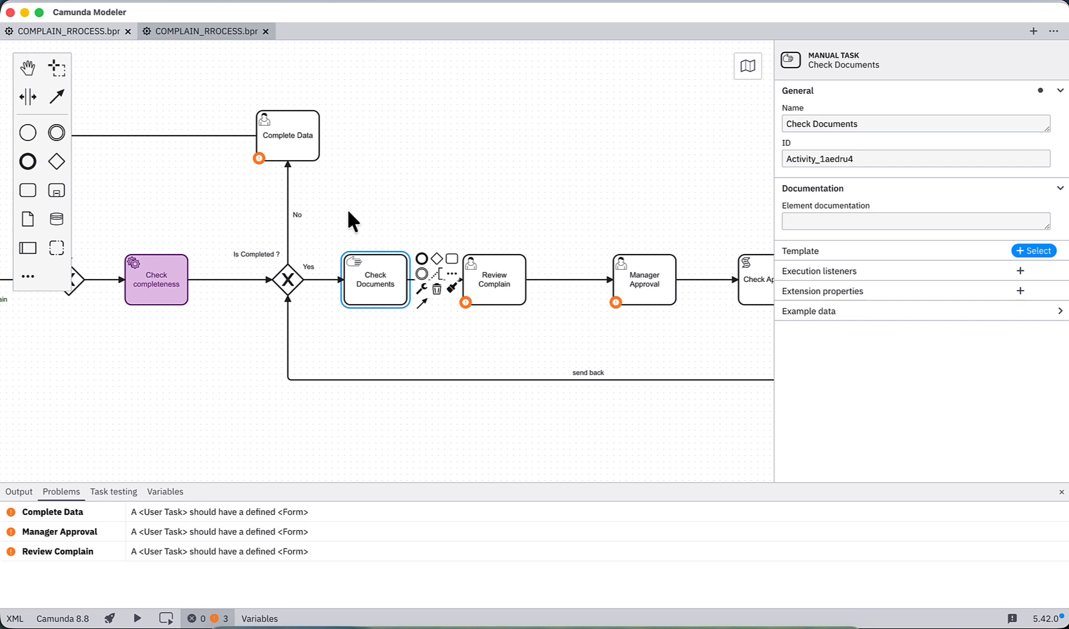
Step: Look through the element types available for Check Documents without changing it, and return to the task types slide in Google Chrome
left_click(420, 289)
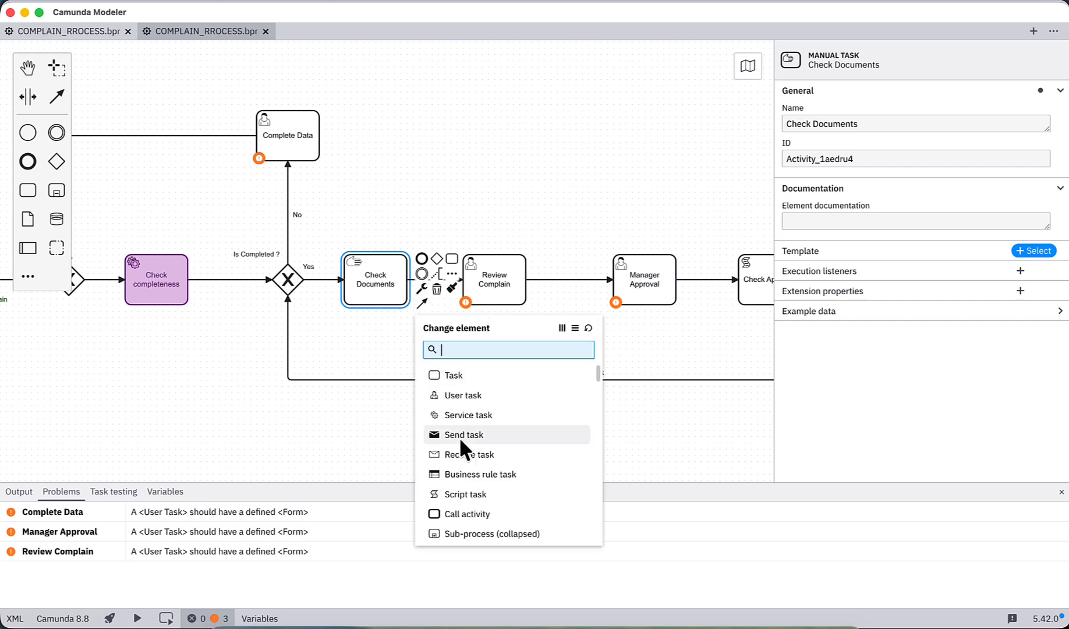
scroll(461, 441, "down", 3)
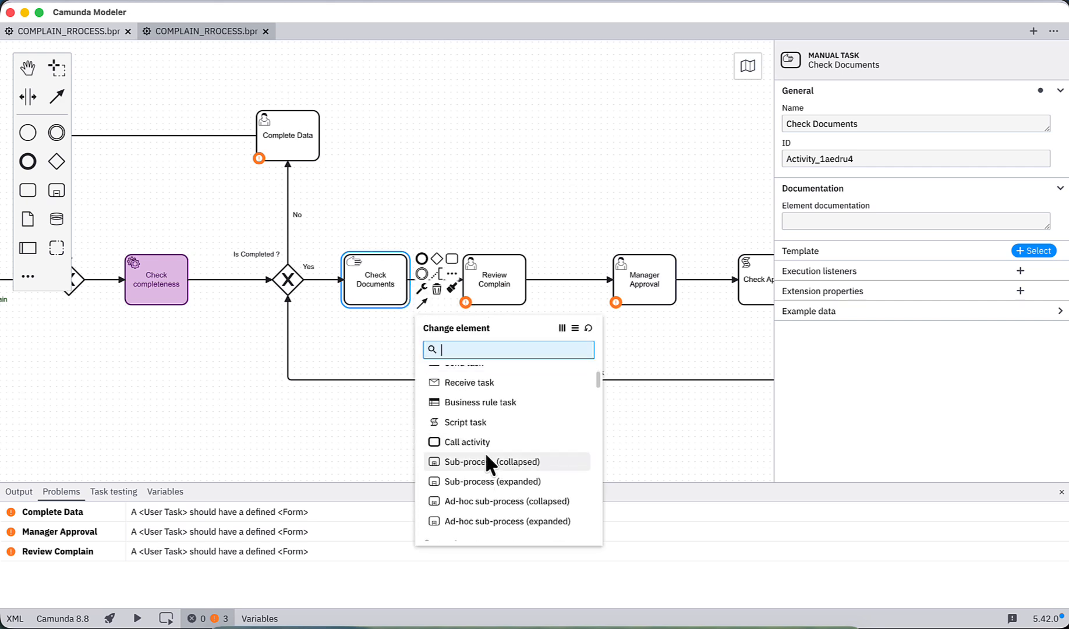
scroll(493, 445, "down", 1)
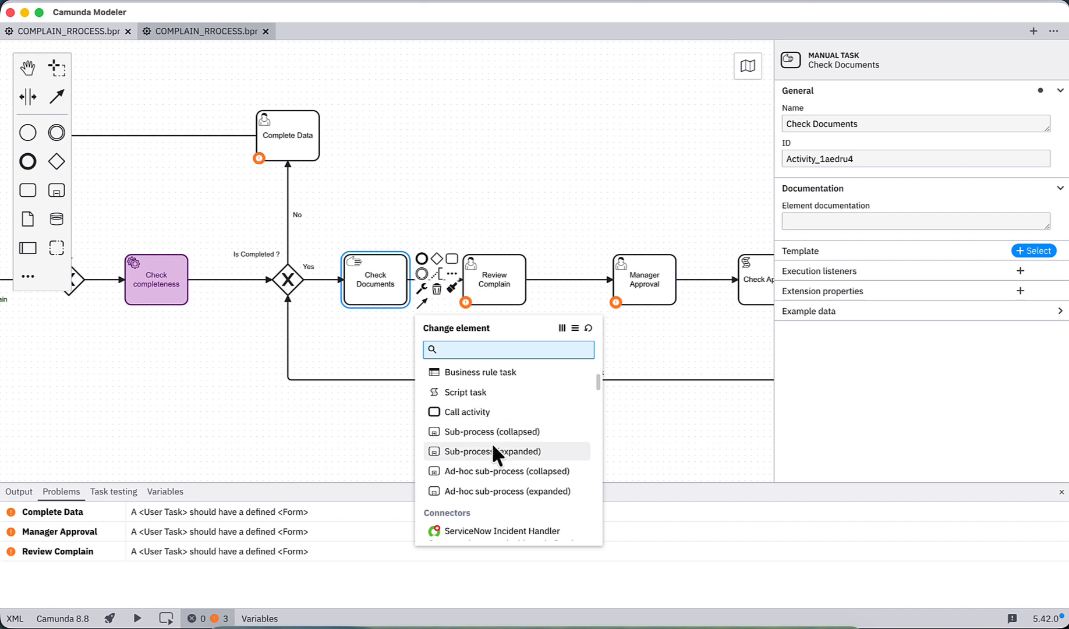
scroll(493, 446, "up", 1)
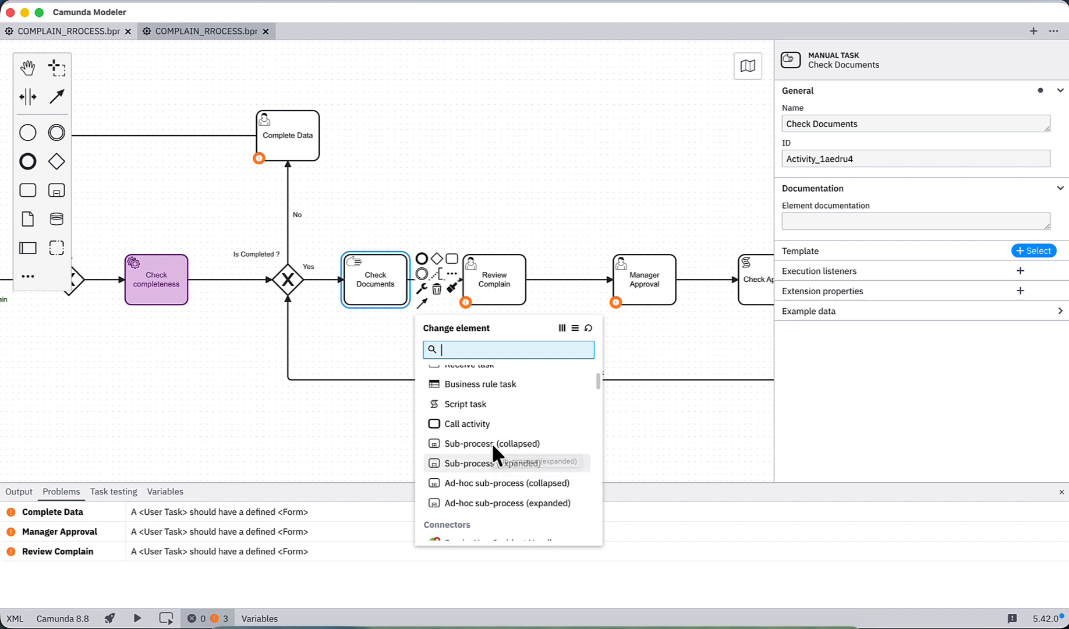
scroll(491, 442, "up", 2)
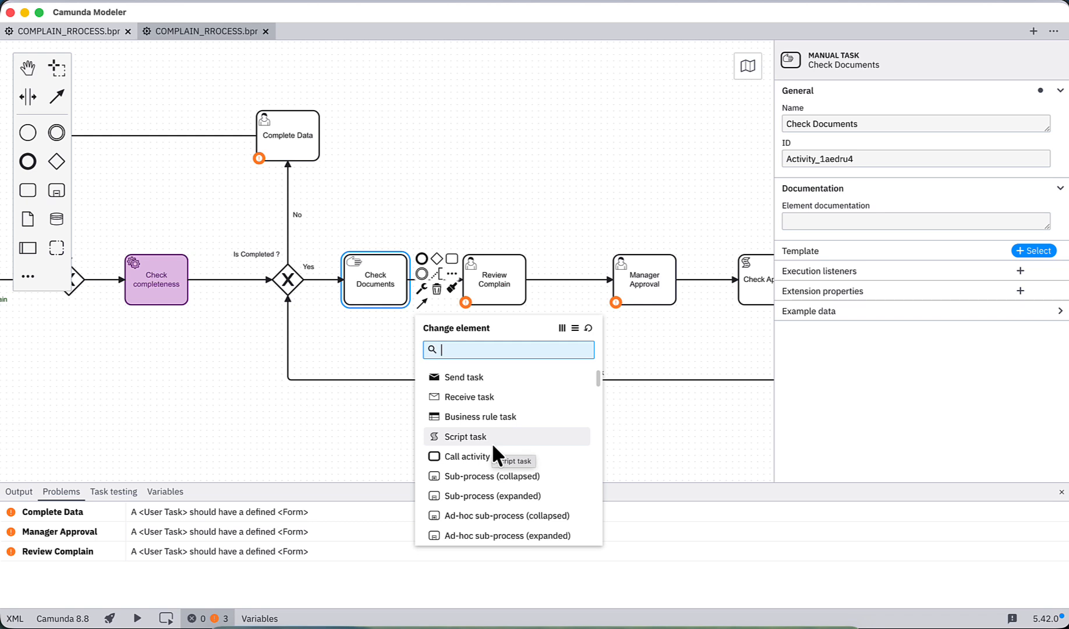
left_click(379, 348)
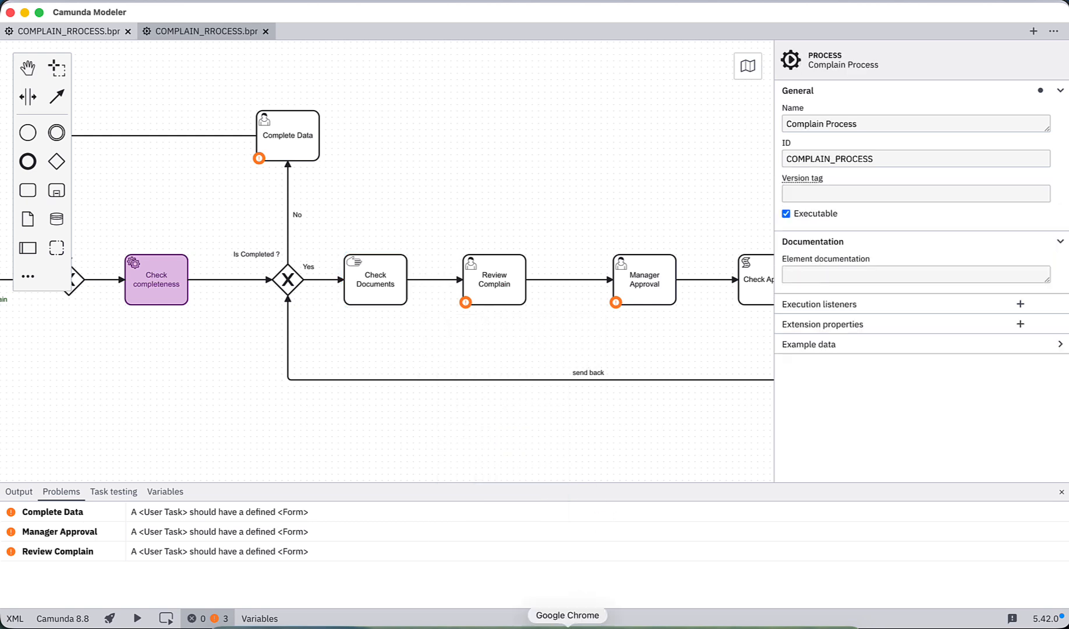
left_click(549, 622)
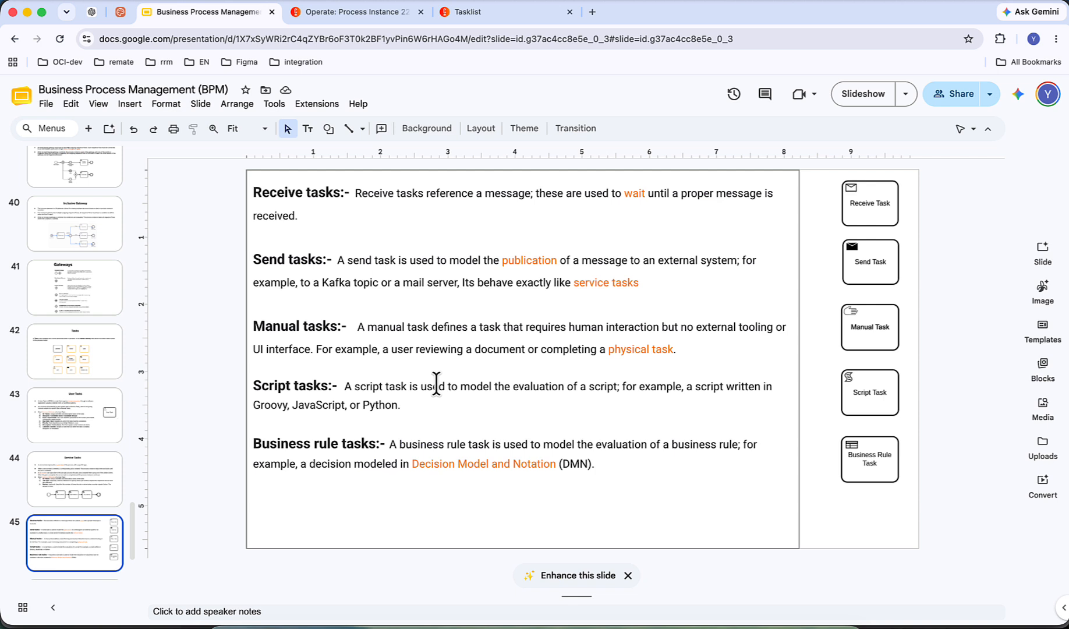